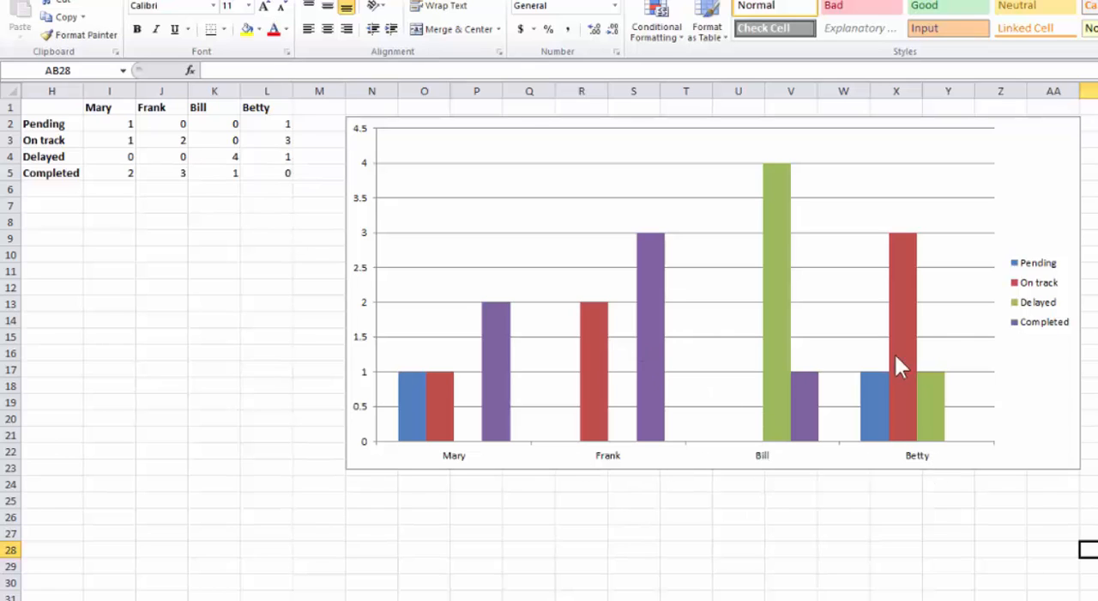
mouse_move(872, 402)
mouse_move(912, 347)
mouse_move(943, 403)
mouse_move(771, 327)
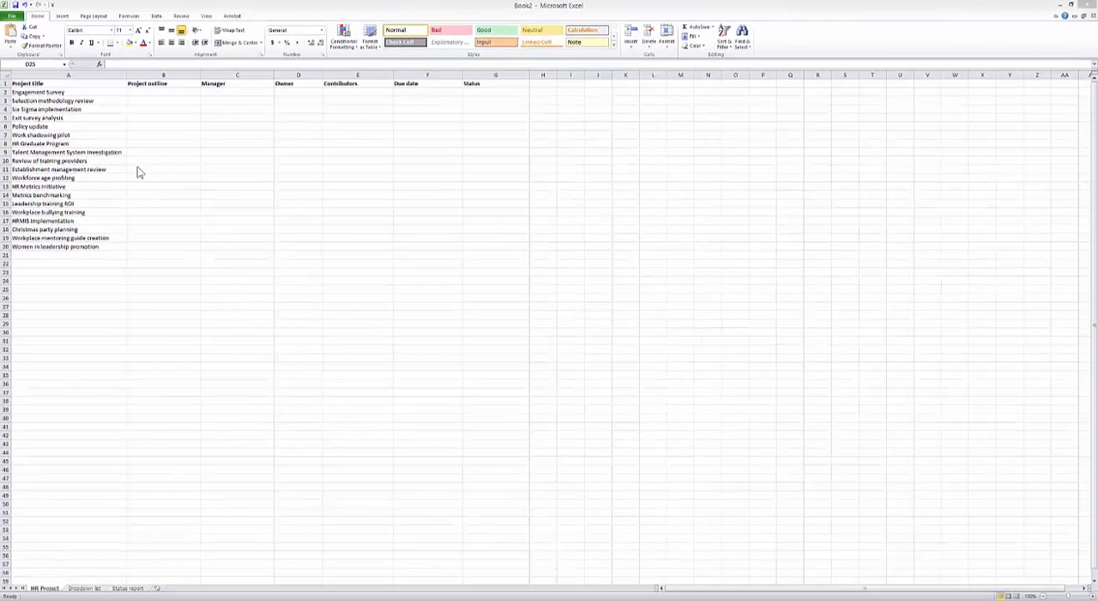
Look through the Dropdown list and Status report sheets, and return to the HR Project sheet.
left_click(84, 589)
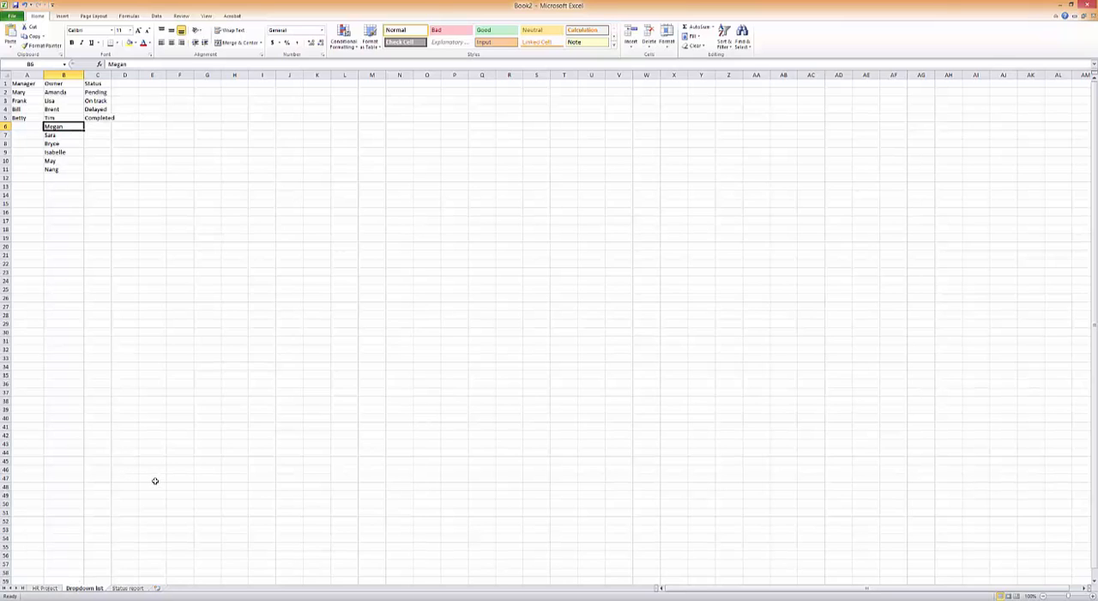
left_click(127, 589)
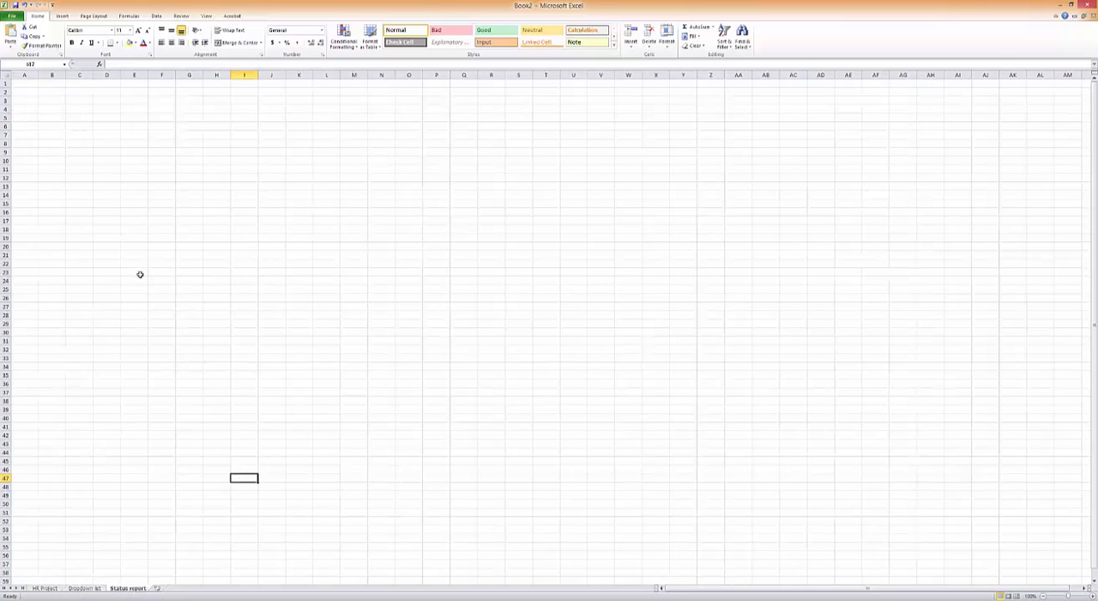
left_click(45, 588)
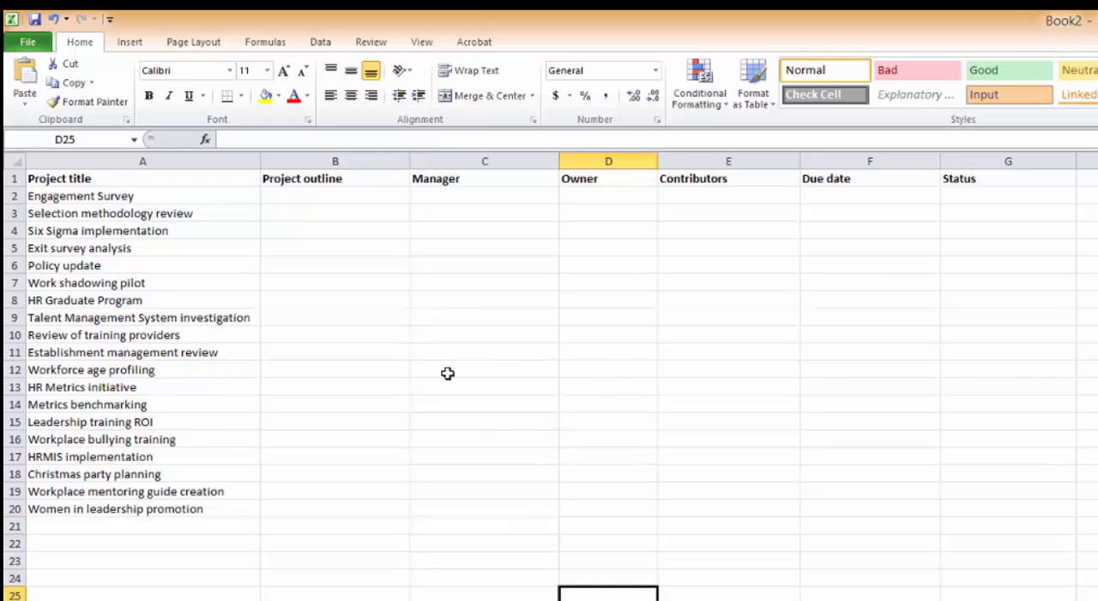
left_click(398, 288)
left_click(569, 364)
left_click(742, 369)
left_click(762, 332)
left_click(583, 335)
left_click(527, 368)
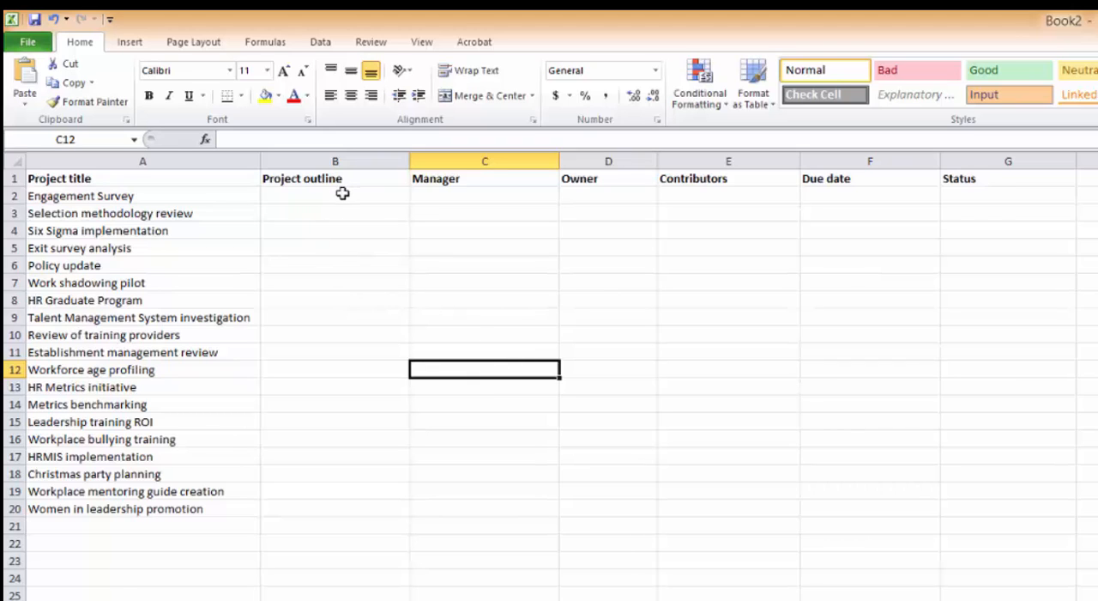
Add list data validation to Manager cell C2, using A2:A5 on the Dropdown list sheet as the source.
left_click(463, 192)
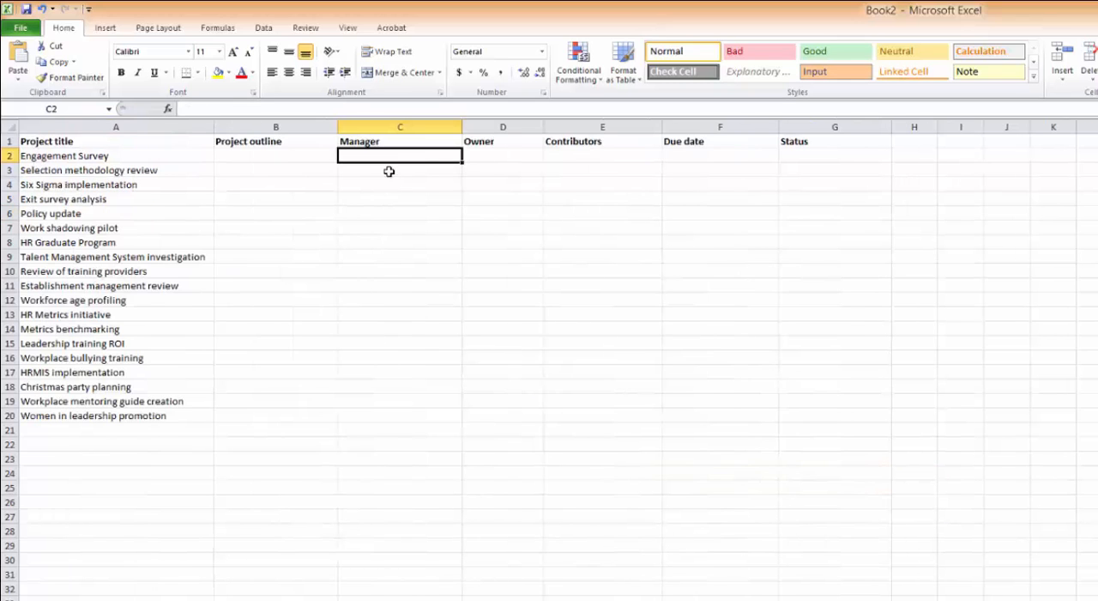
left_click(264, 28)
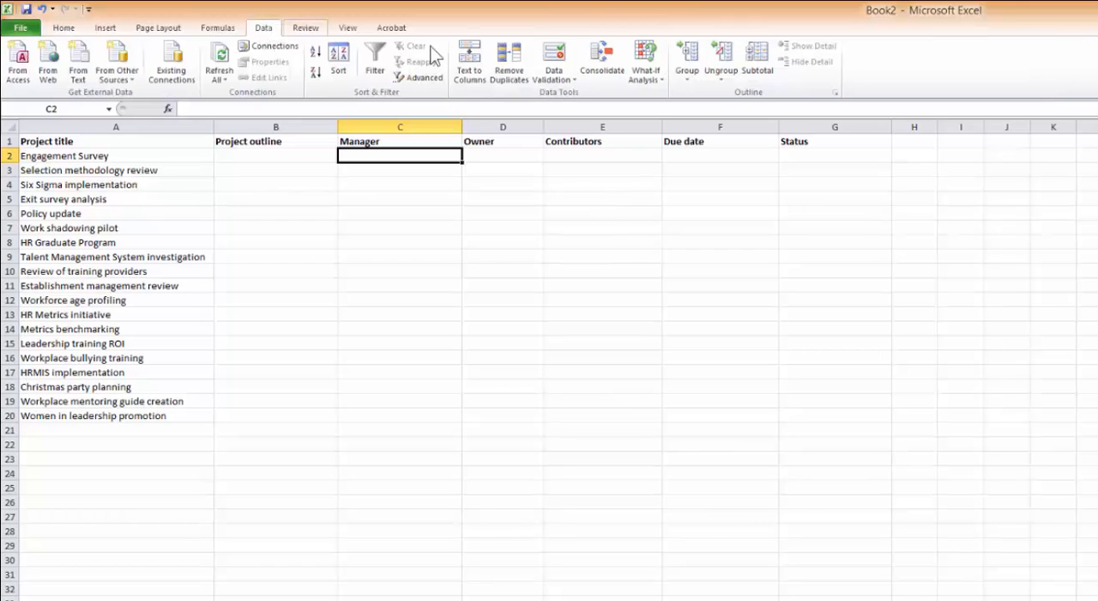
left_click(556, 77)
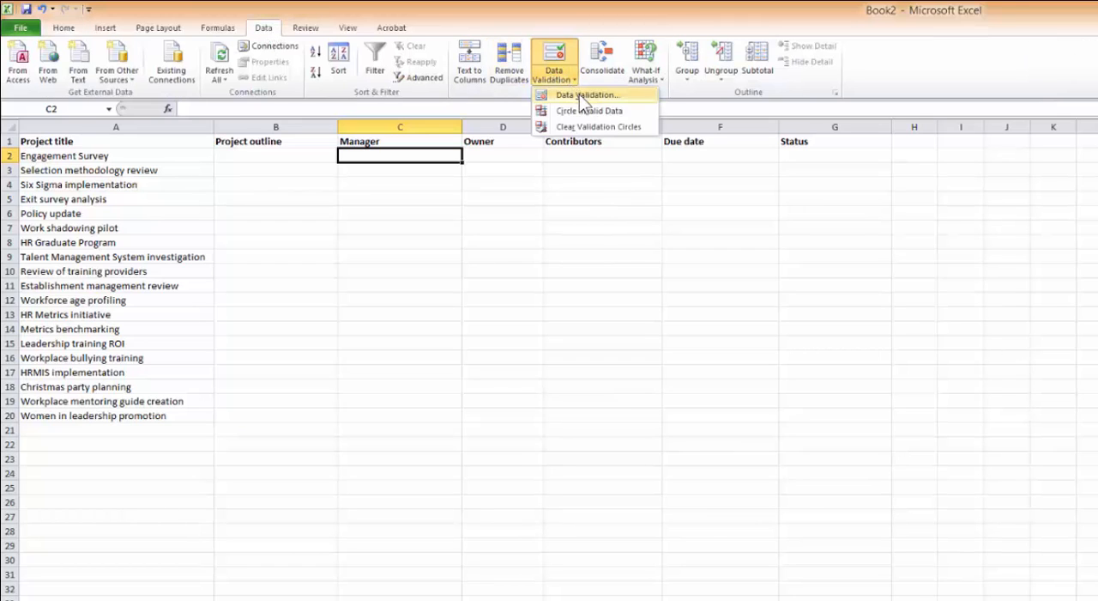
left_click(579, 94)
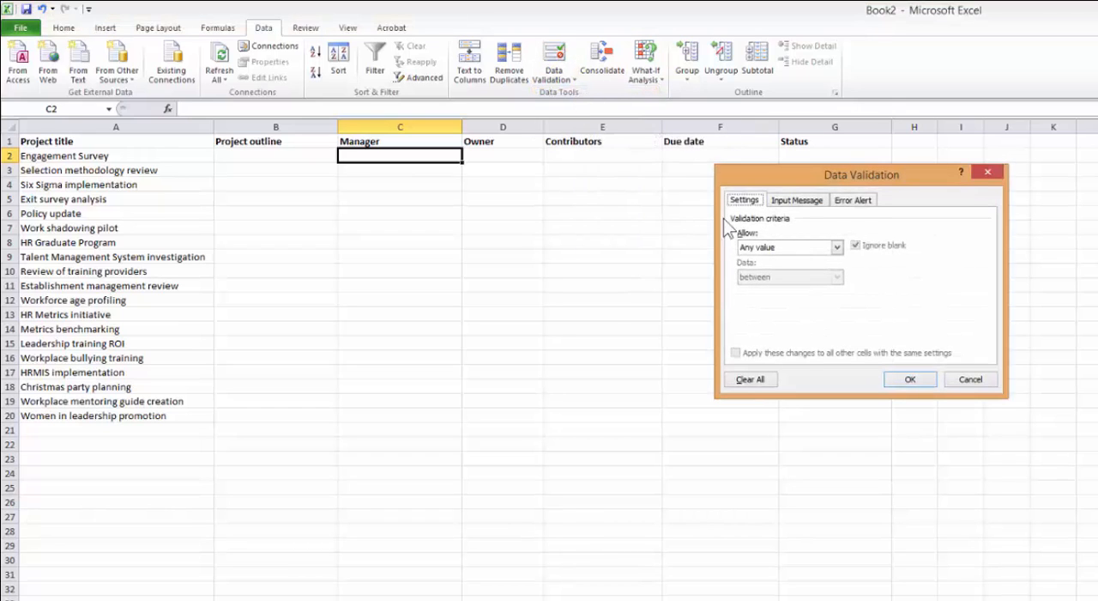
left_click(835, 248)
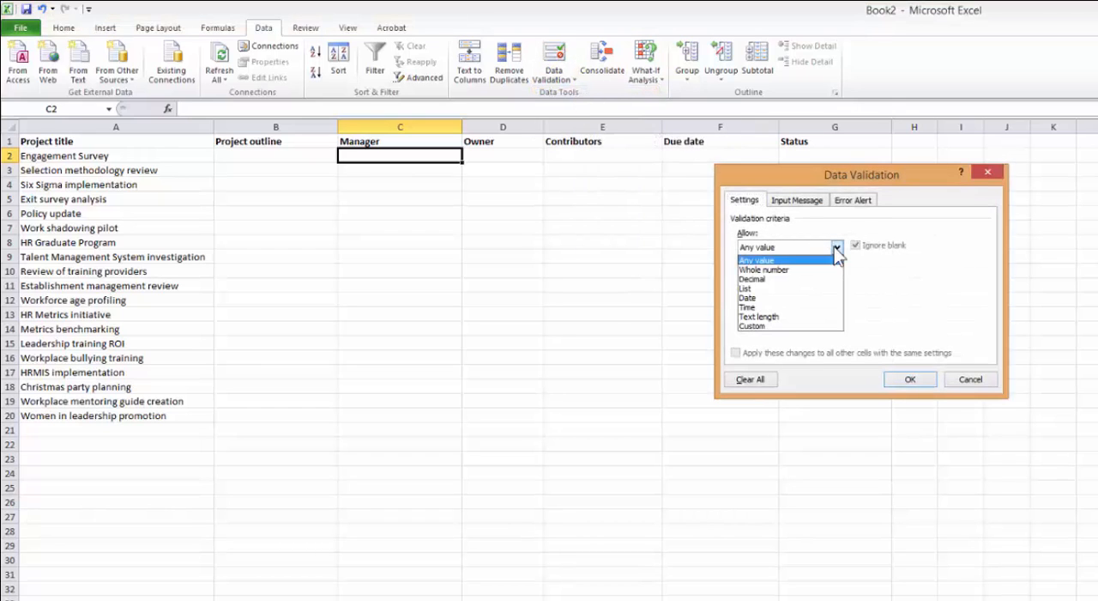
left_click(799, 290)
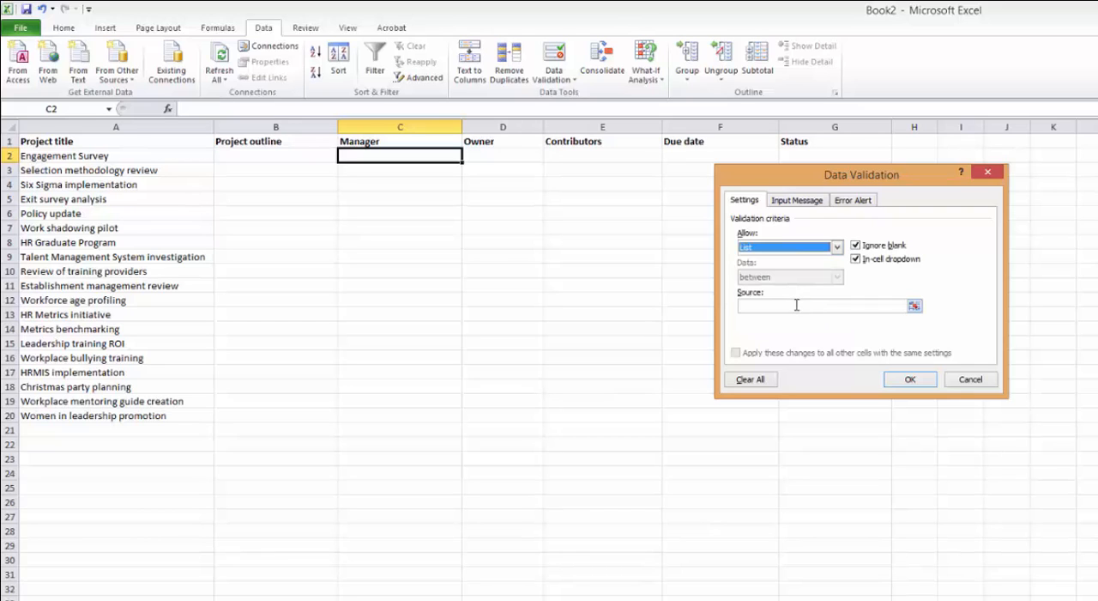
left_click(796, 304)
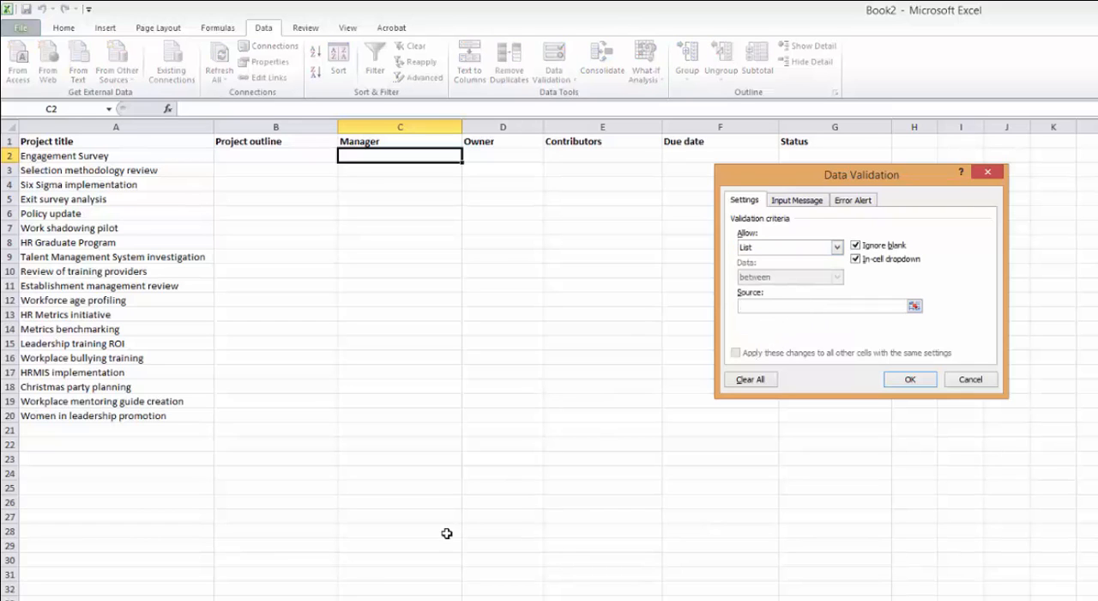
key("ctrl+Page_Down")
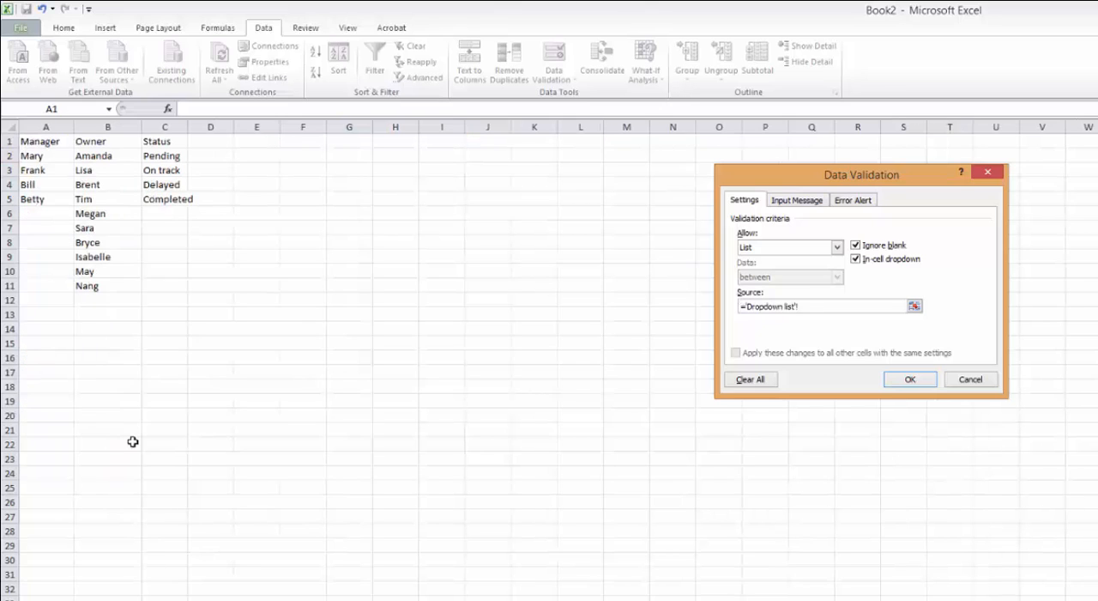
left_click_drag(32, 155, 36, 199)
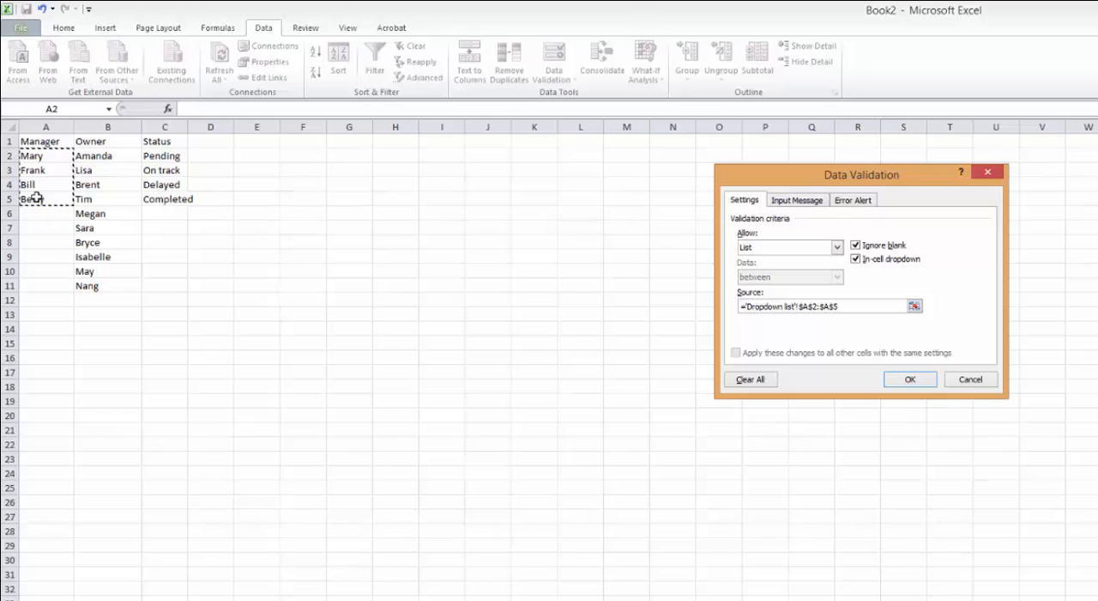
left_click(910, 380)
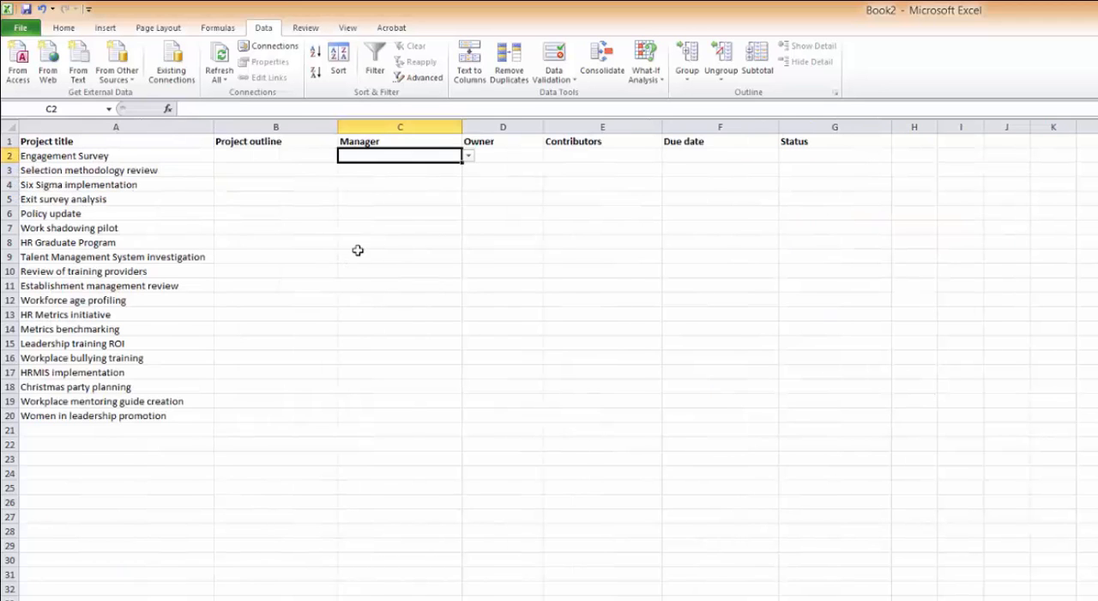
Fill the Manager validation from C2 down to C20 and check cells C15 and C5 for it.
left_click_drag(463, 162, 449, 419)
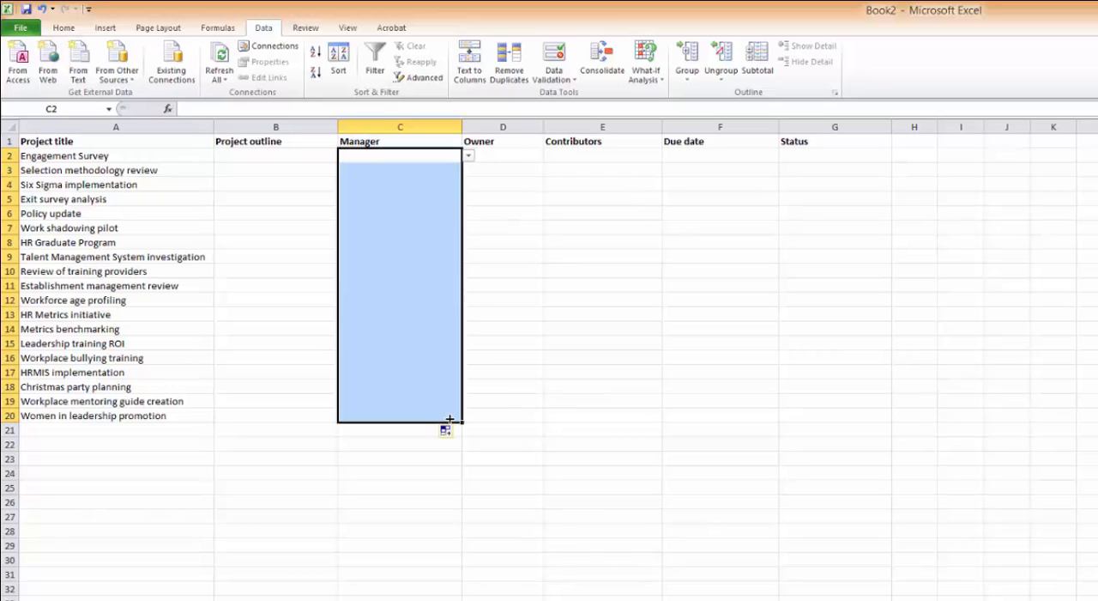
left_click(420, 344)
left_click(400, 200)
Try entering "sdsd" in C2 to test the Manager list validation, and cancel the entry.
left_click(416, 157)
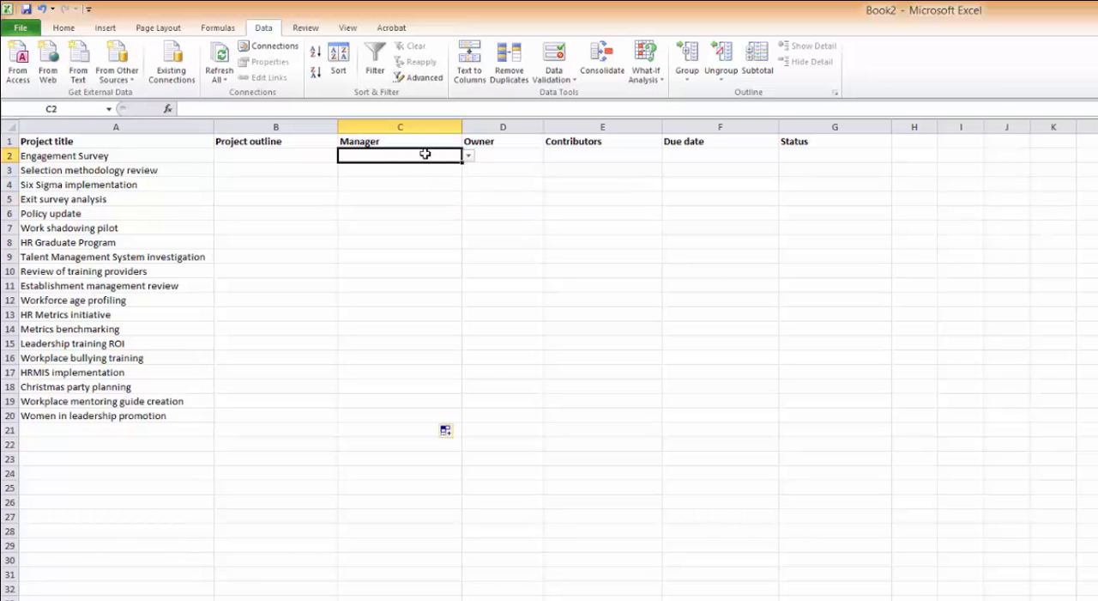
type("sdsd")
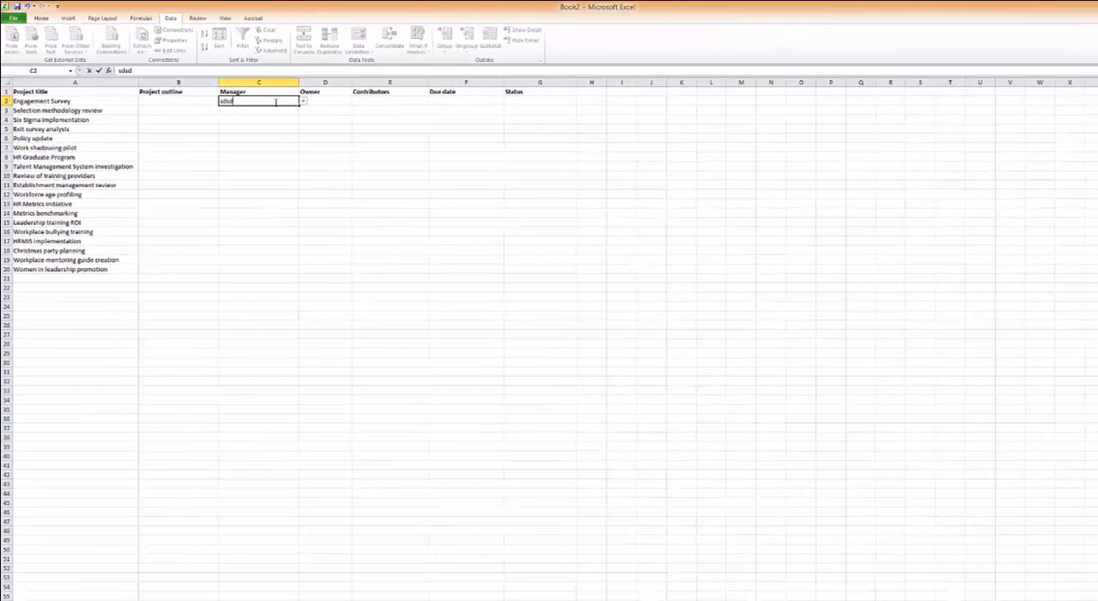
key("Return")
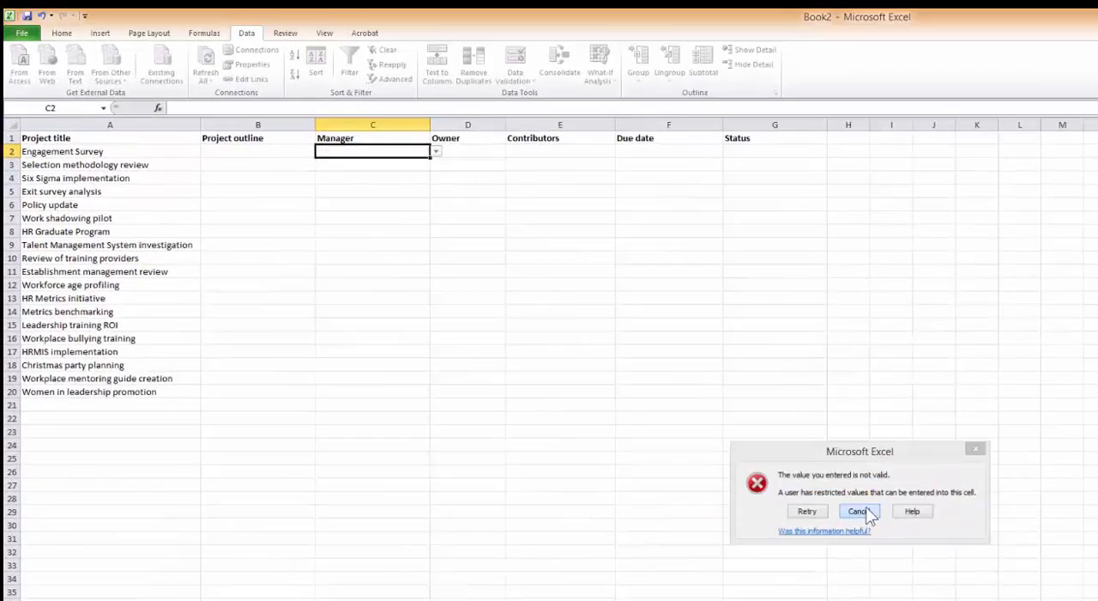
left_click(599, 352)
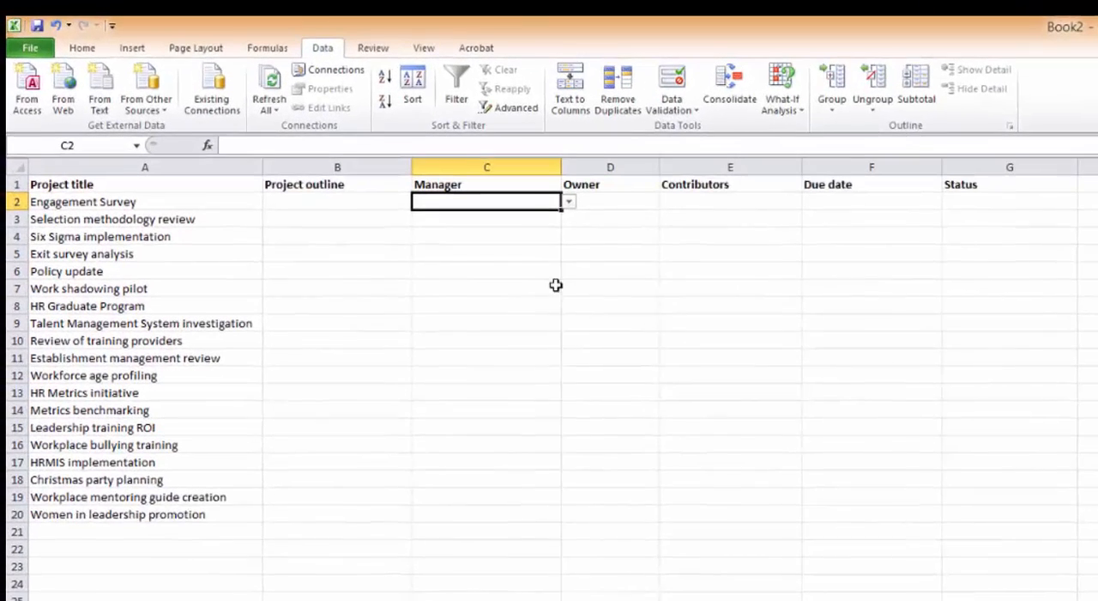
Assign managers from the dropdown list: the second entry in C2, the fourth in C3 and the third in C4.
left_click(569, 201)
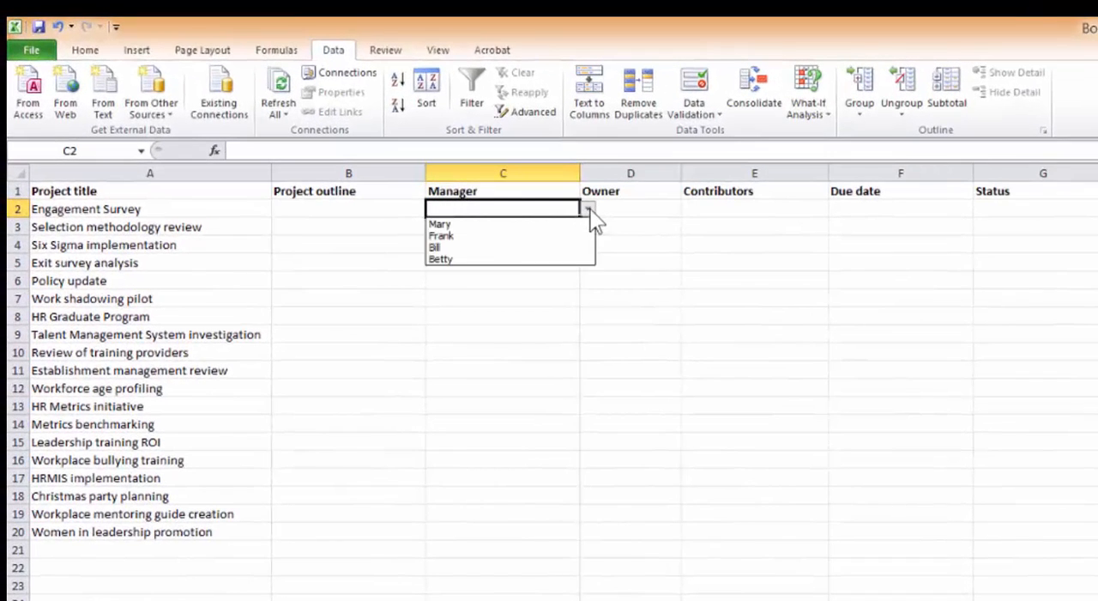
left_click(515, 236)
left_click(546, 227)
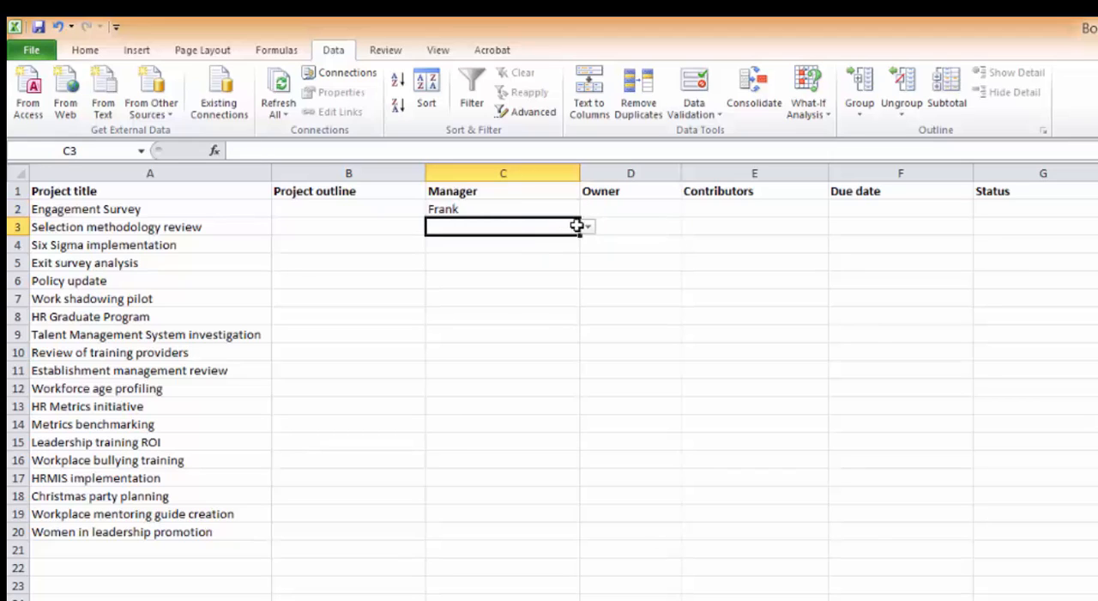
left_click(588, 226)
left_click(530, 277)
left_click(550, 243)
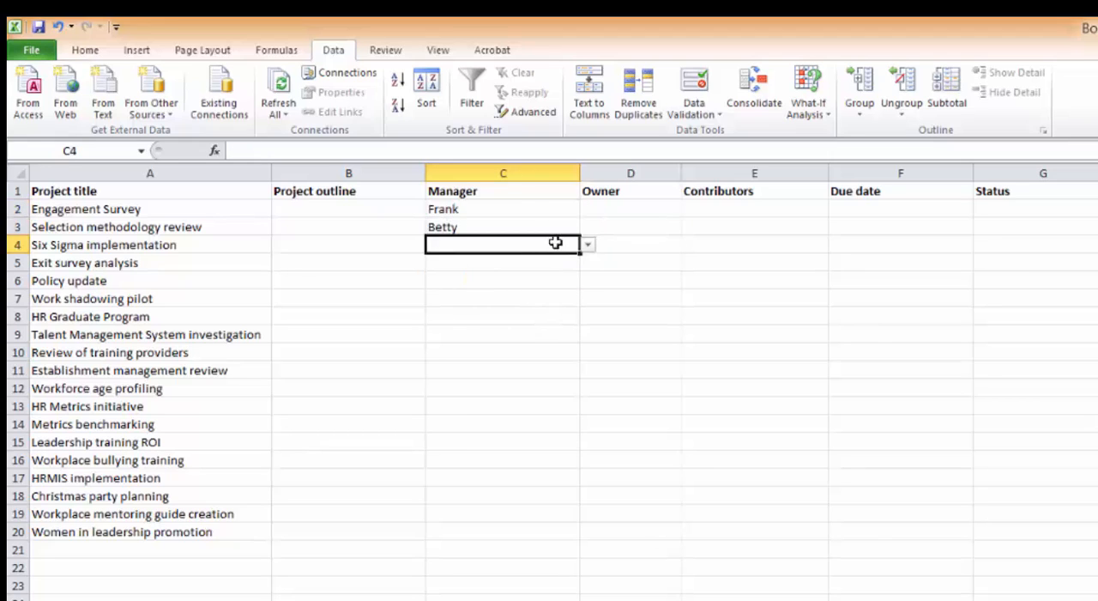
left_click(587, 245)
left_click(544, 284)
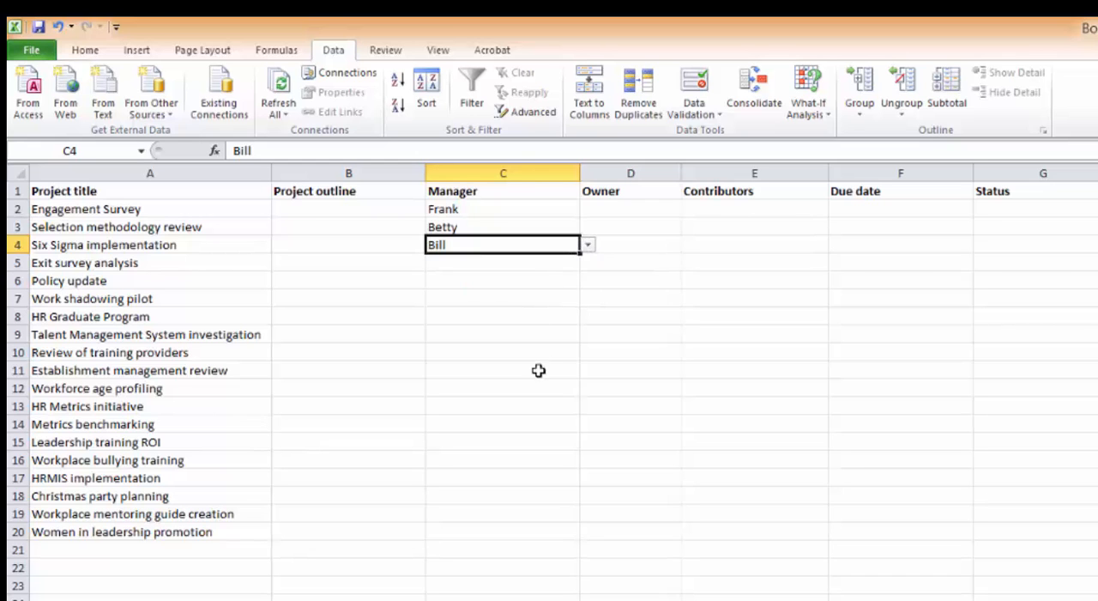
left_click(649, 497)
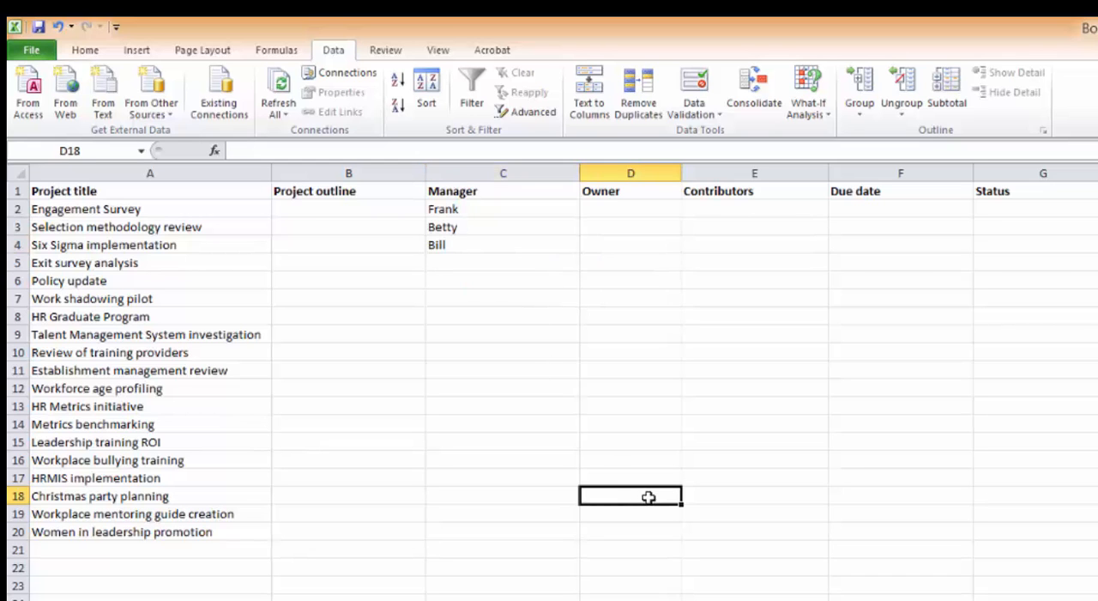
Add list validation to Owner cell D2 with source B2:B11 on the Dropdown list sheet, and fill it down to D20.
left_click(656, 209)
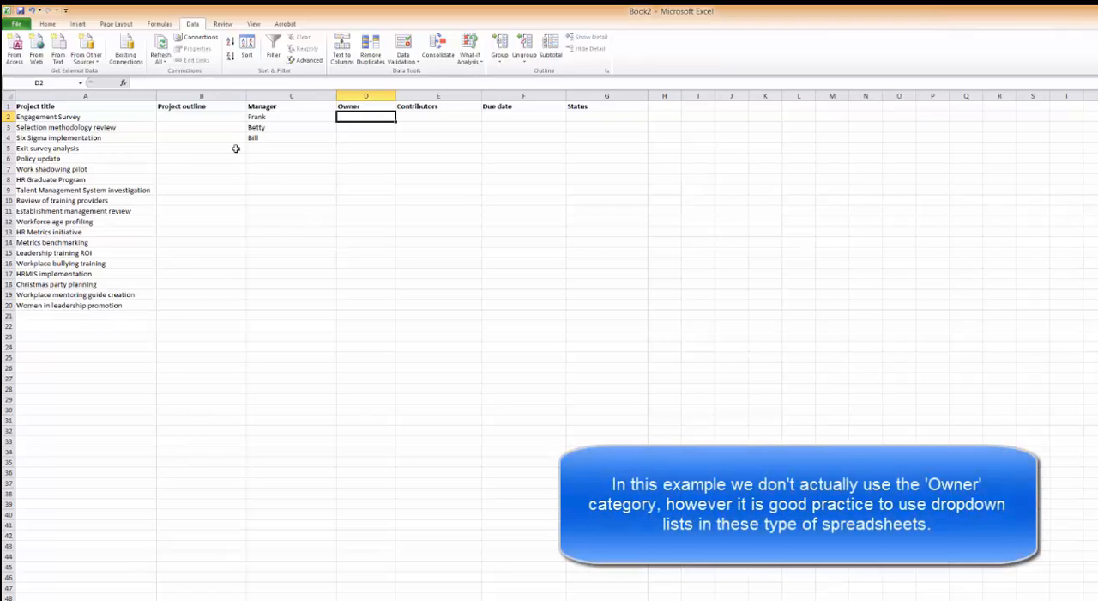
left_click(395, 64)
left_click(429, 77)
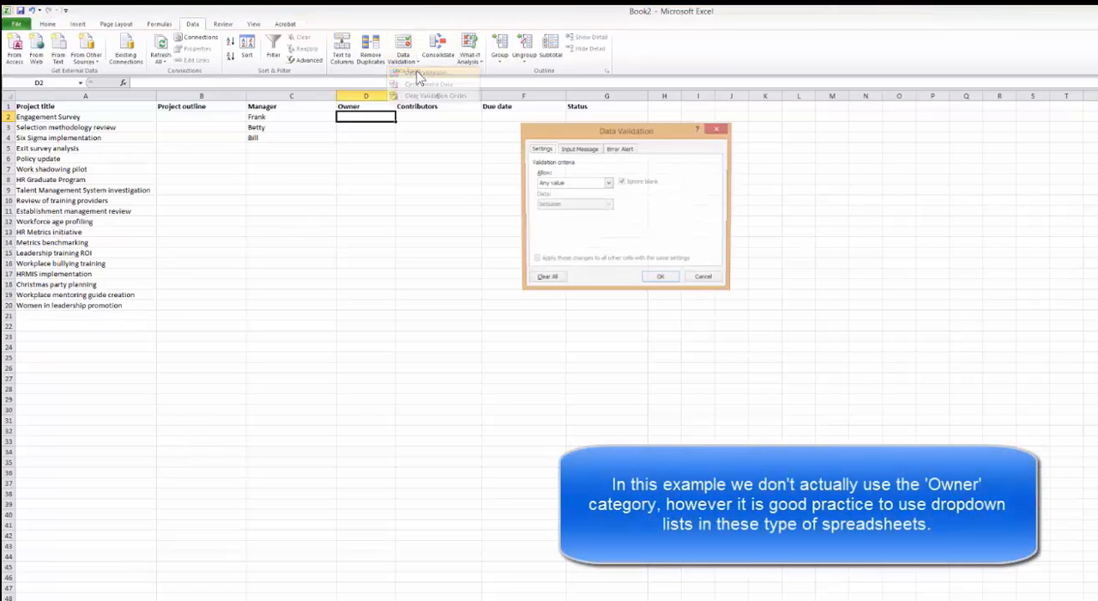
left_click(600, 183)
left_click(549, 213)
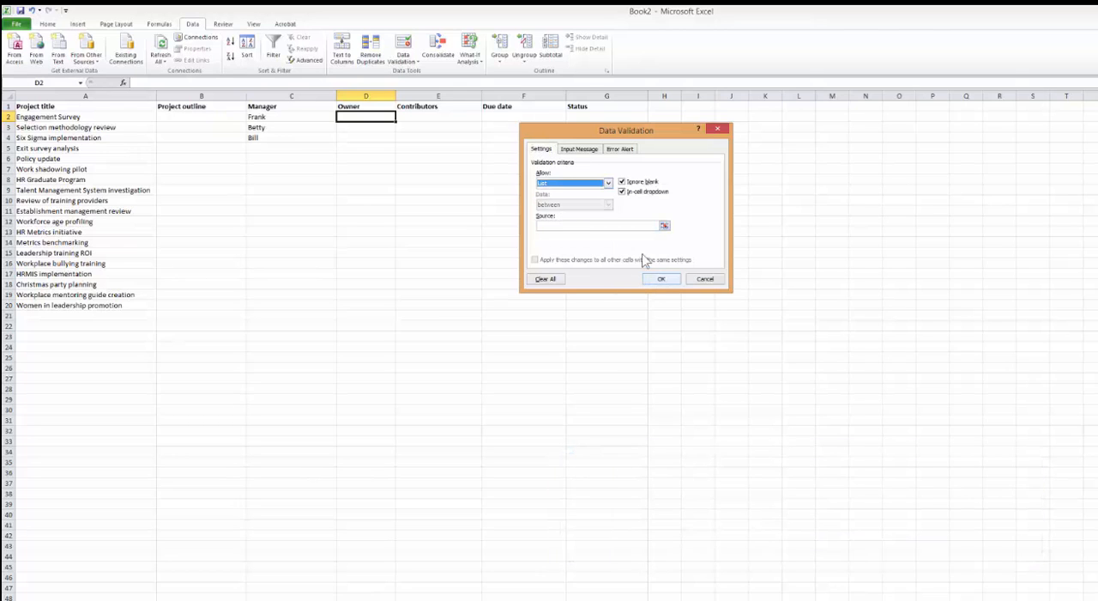
left_click(618, 226)
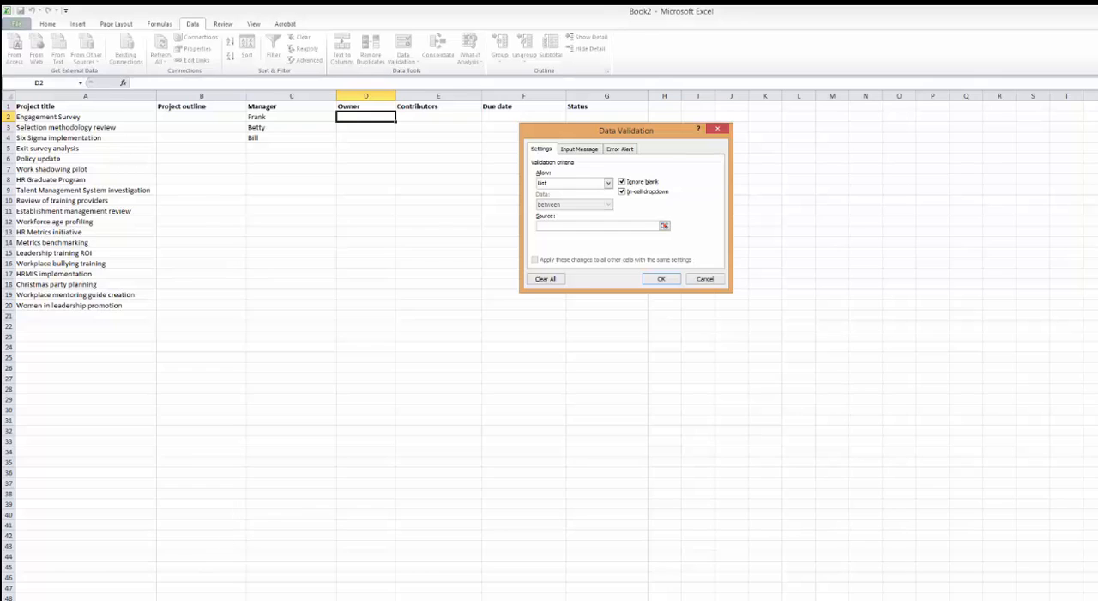
left_click(82, 575)
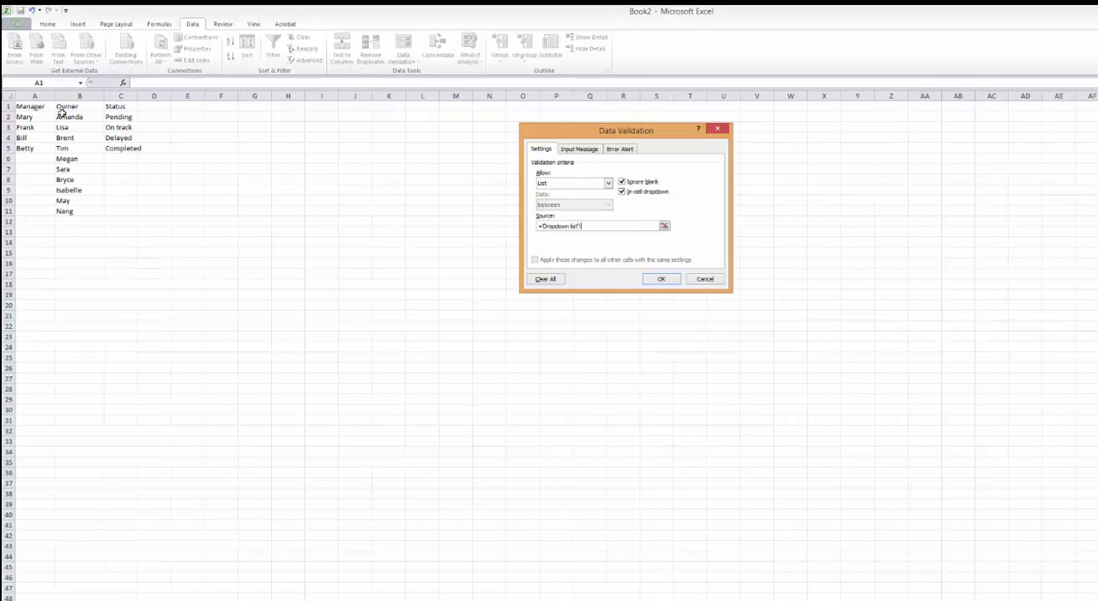
left_click_drag(62, 117, 64, 211)
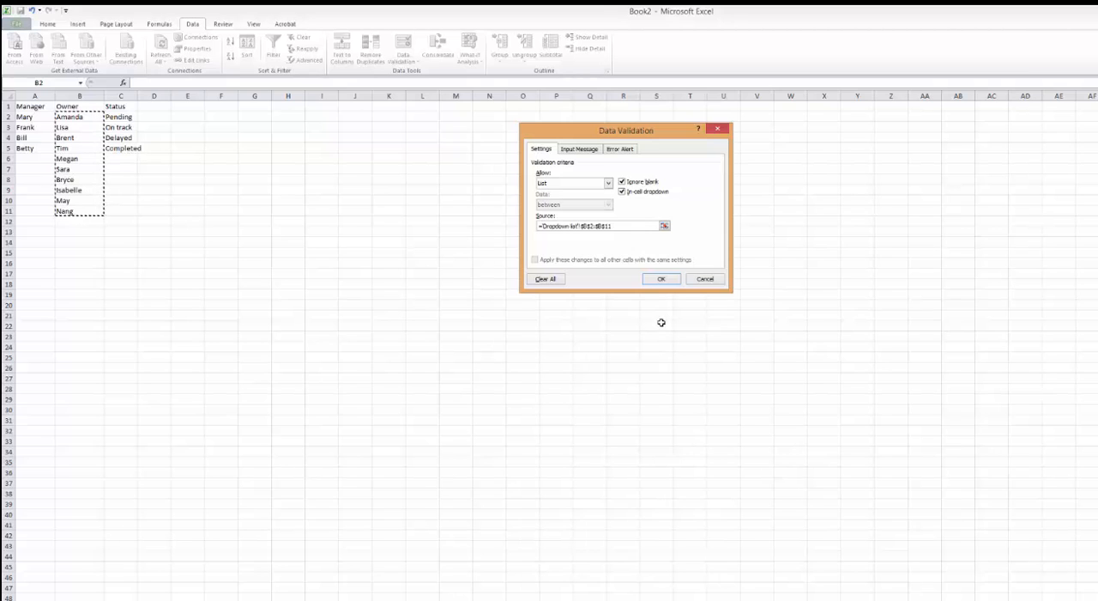
left_click(661, 282)
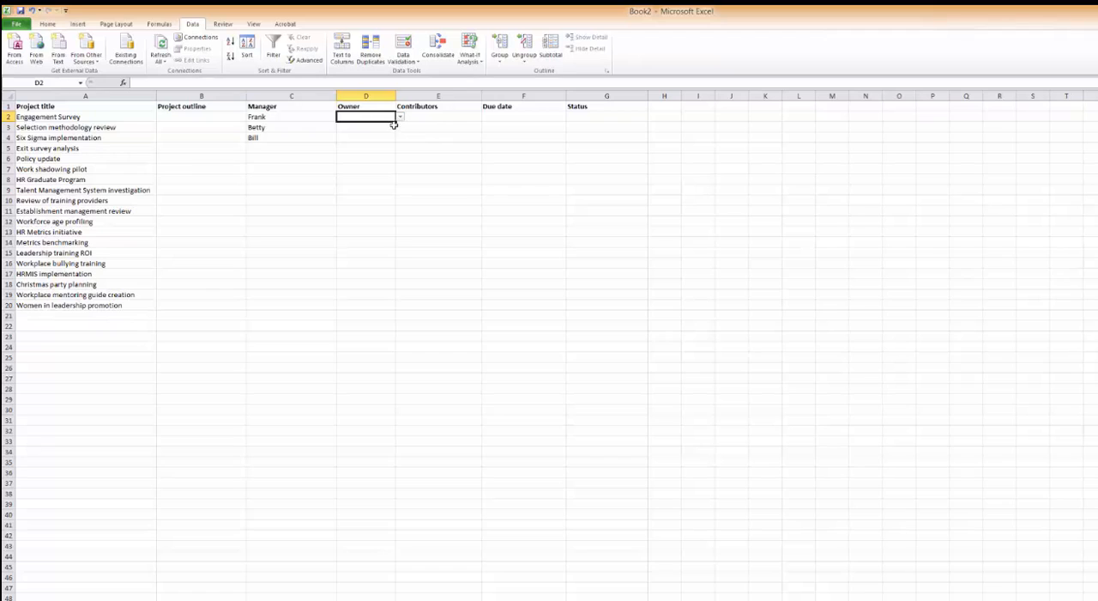
left_click_drag(394, 122, 382, 314)
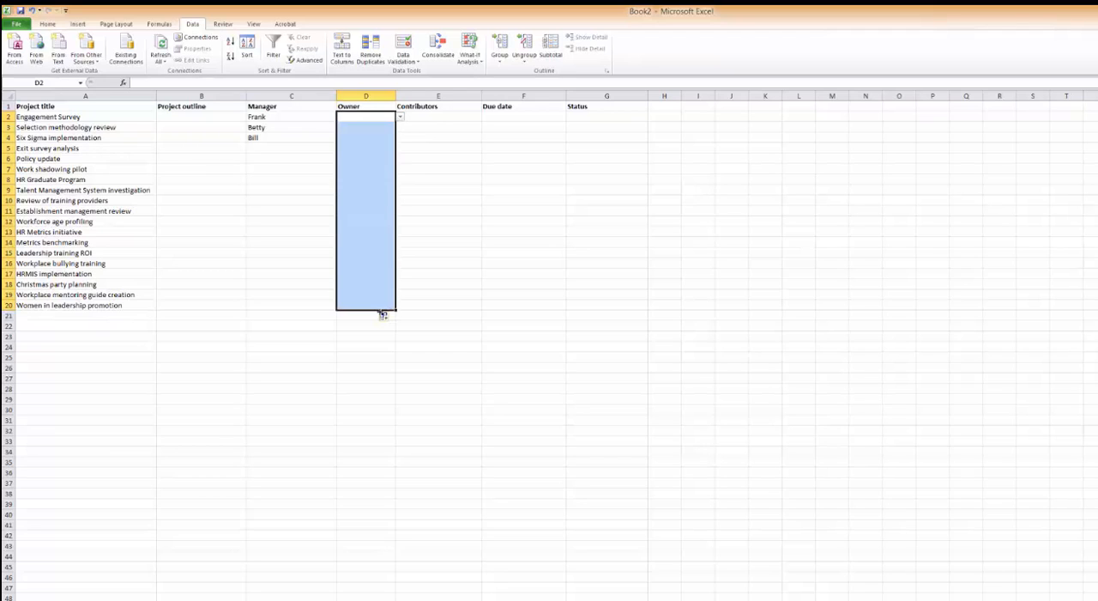
Add list validation to Status cell G2 with source C2:C5 on the Dropdown list sheet, and fill it down to G20.
left_click(603, 117)
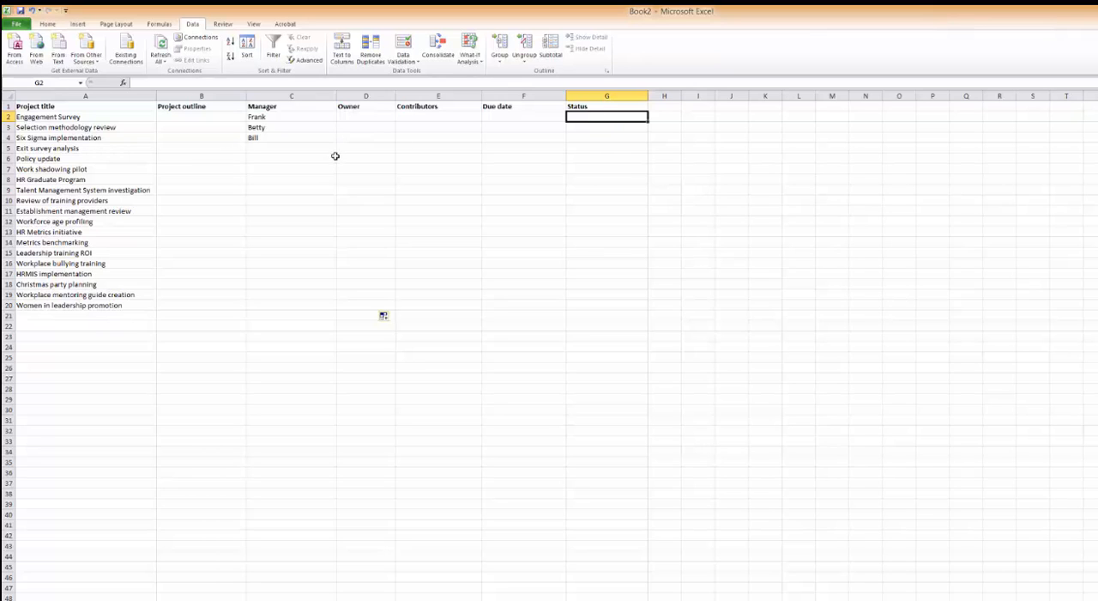
left_click(402, 60)
left_click(411, 76)
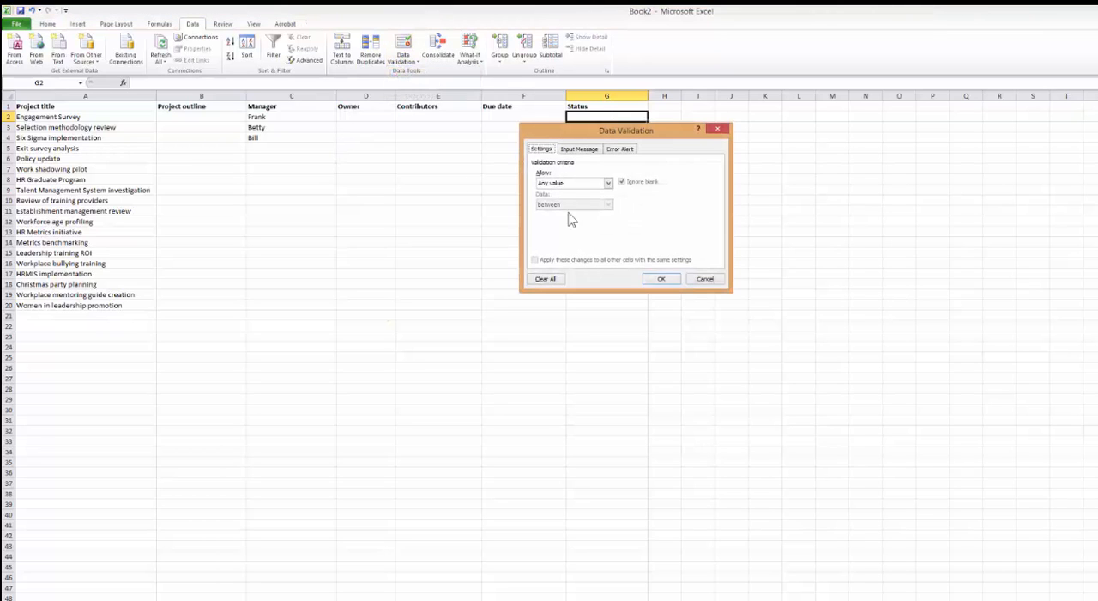
left_click(589, 183)
left_click(573, 220)
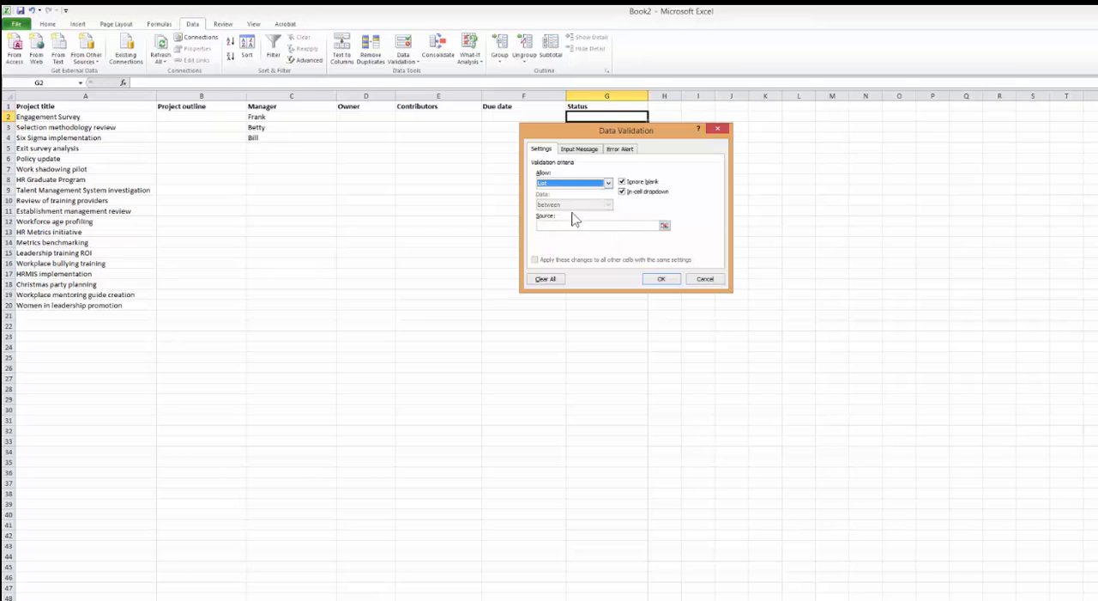
left_click(593, 225)
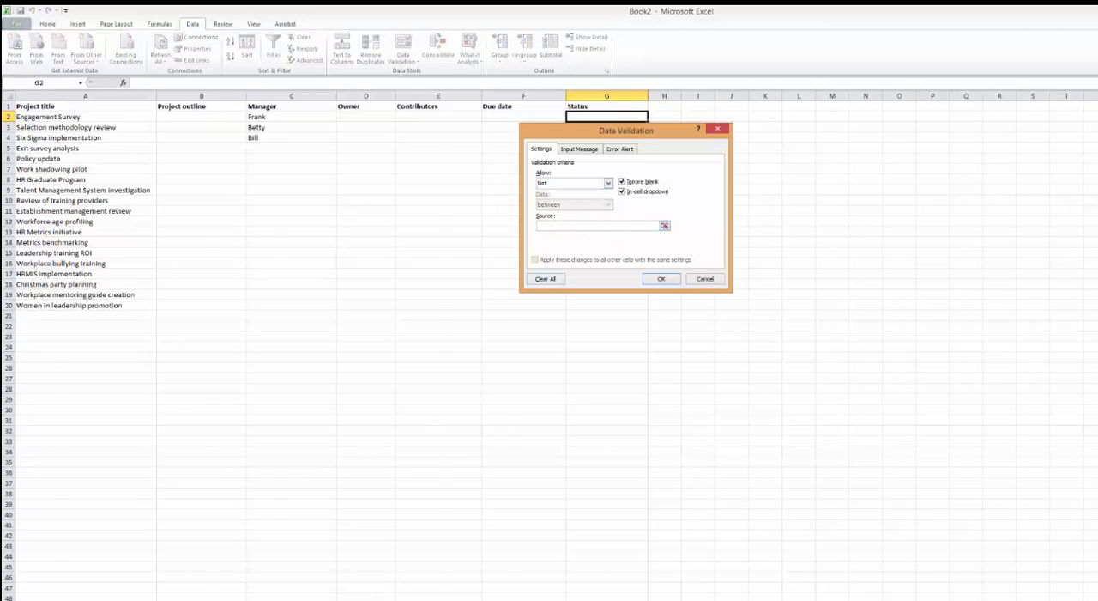
key("ctrl+Page_Down")
left_click_drag(120, 118, 121, 150)
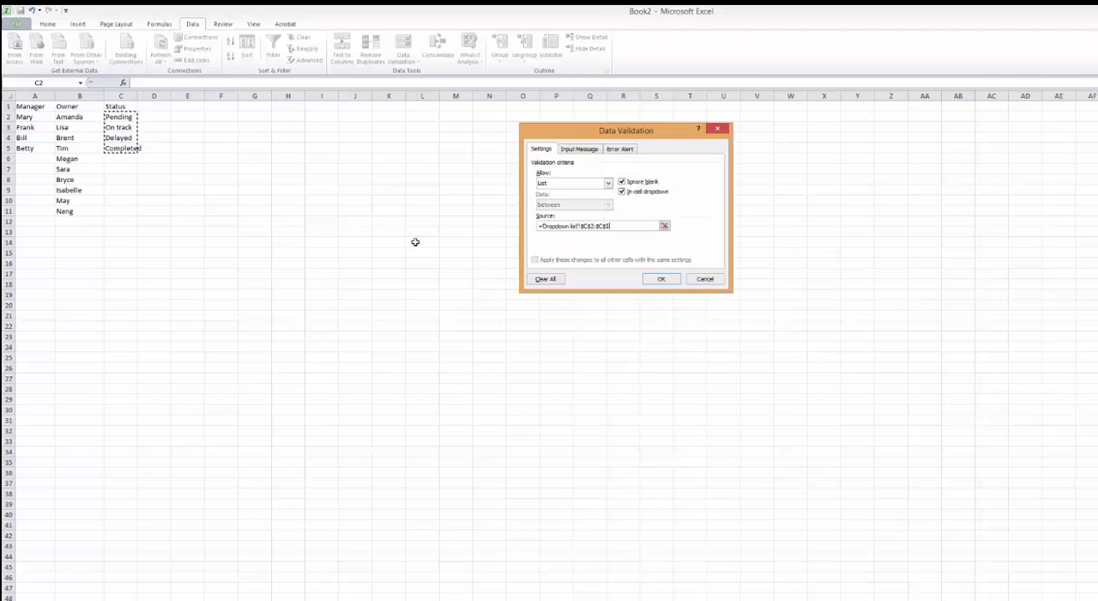
left_click(661, 279)
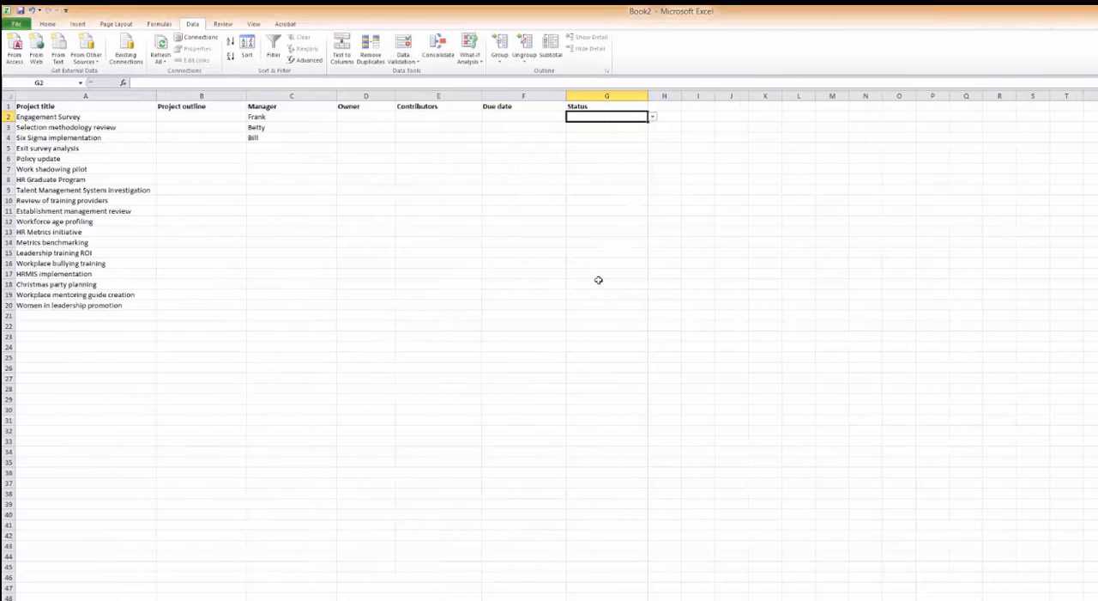
left_click_drag(644, 120, 640, 315)
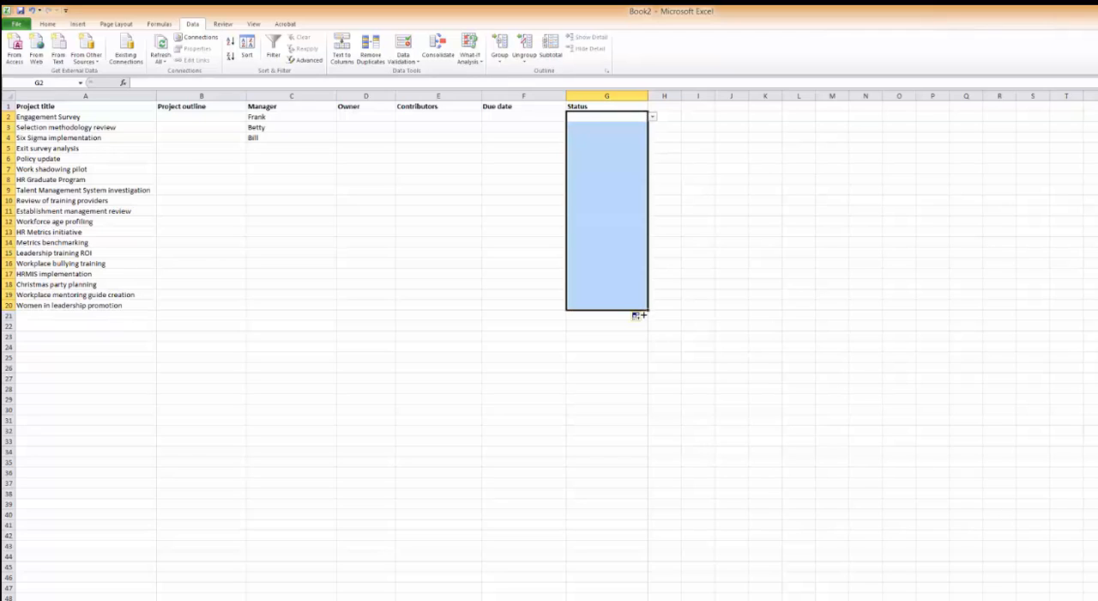
left_click(724, 199)
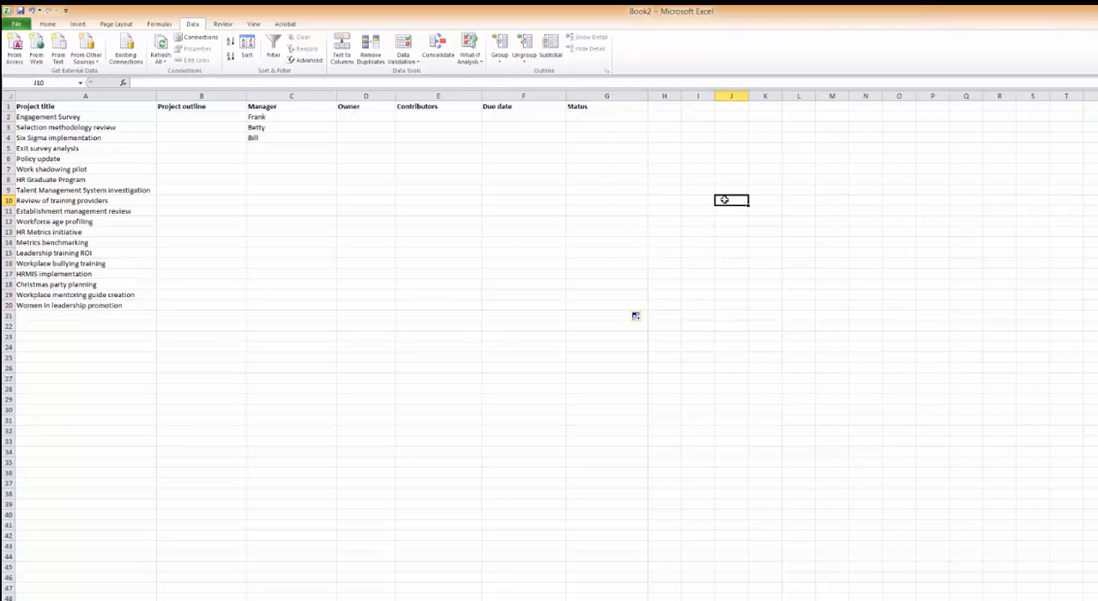
Try entering "sds" in G10 to test the Status validation, cancel the entry and view the cell's dropdown choices.
left_click(620, 204)
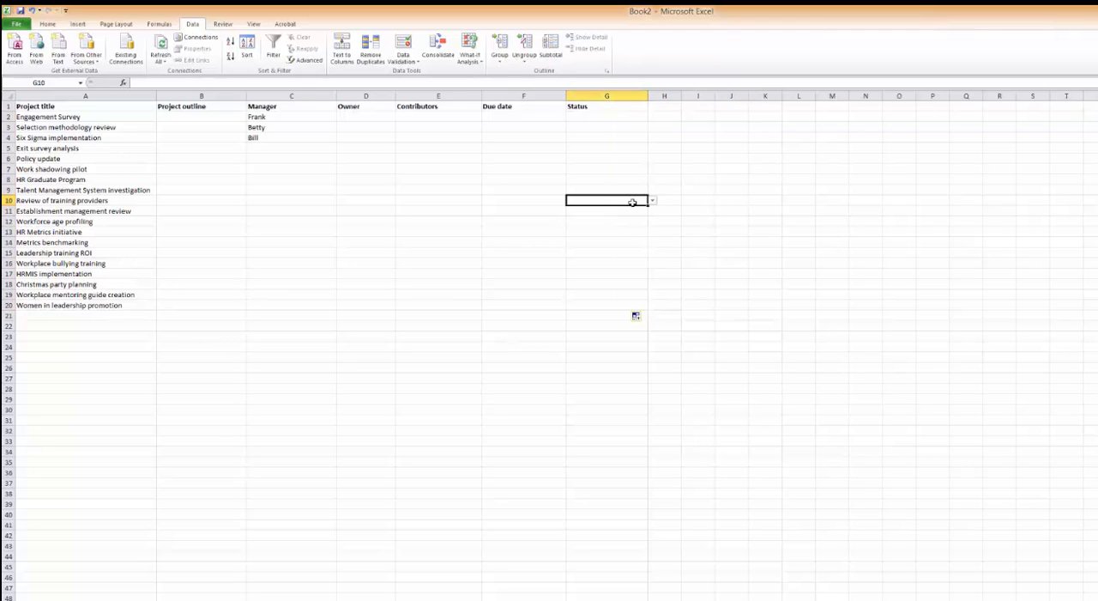
type("sds")
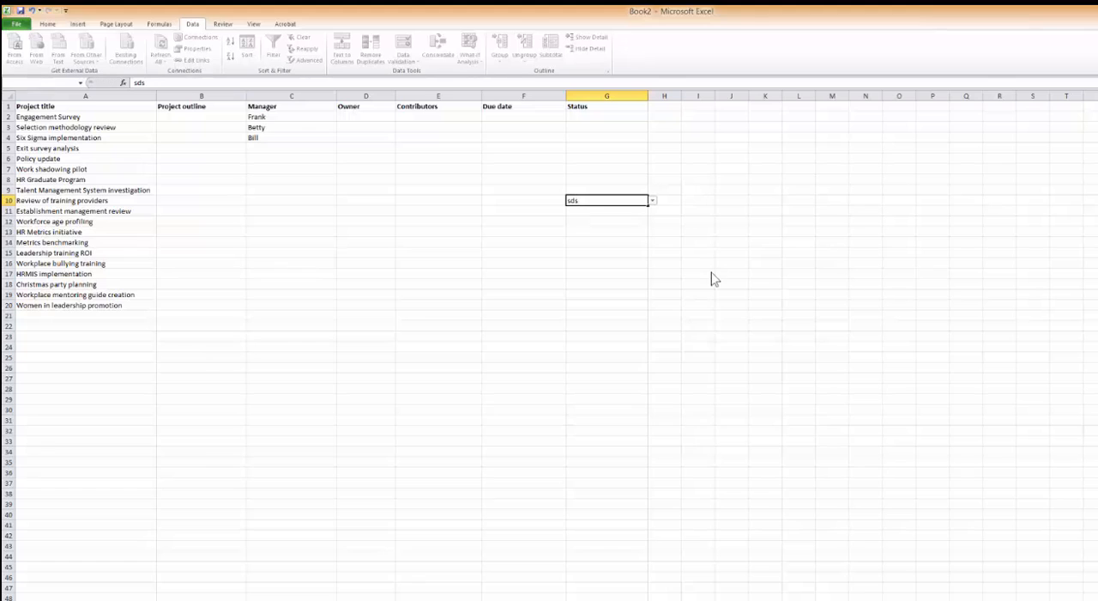
key("Return")
left_click(635, 402)
key("Return")
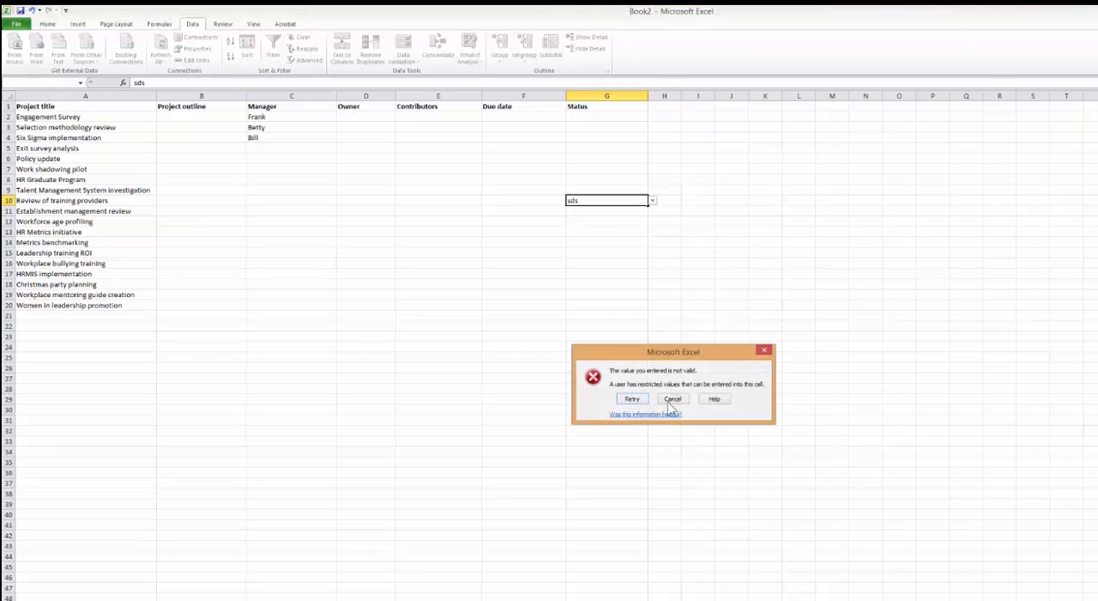
left_click(670, 405)
left_click(653, 201)
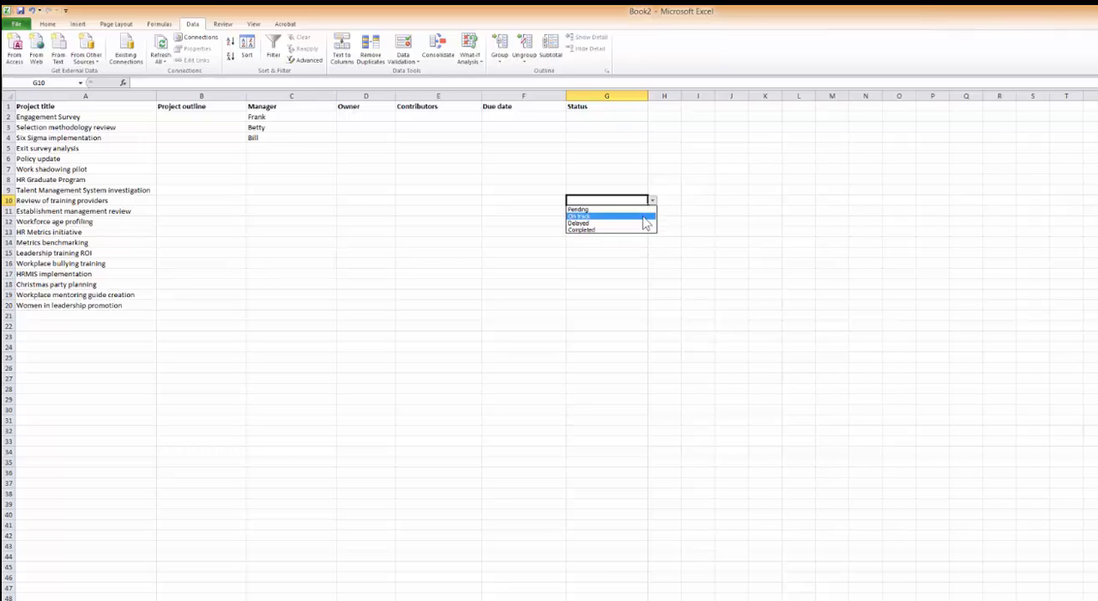
key("Escape")
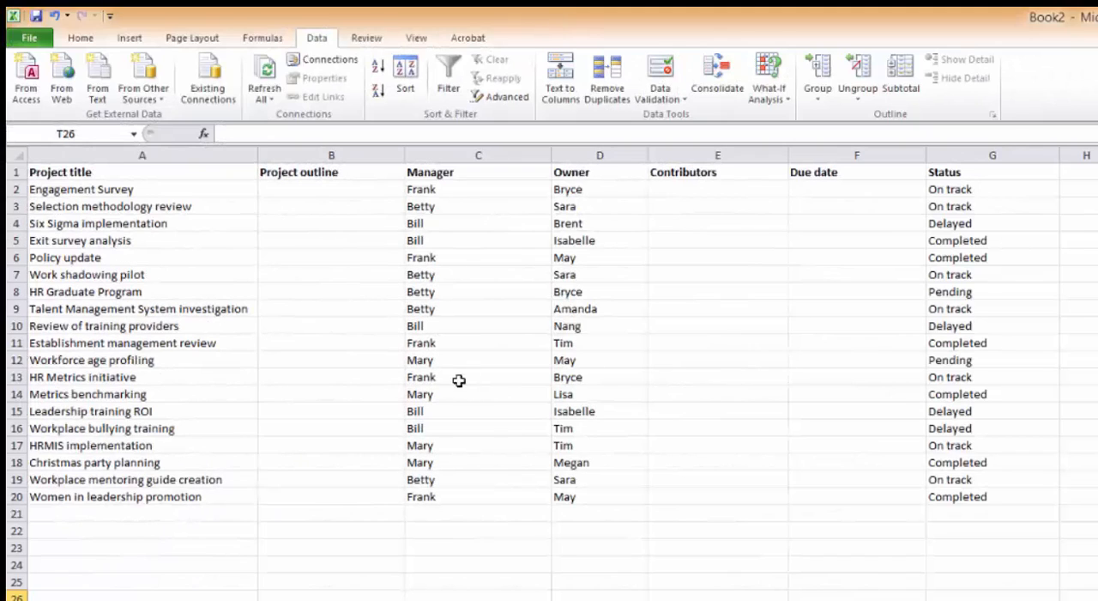
left_click(313, 258)
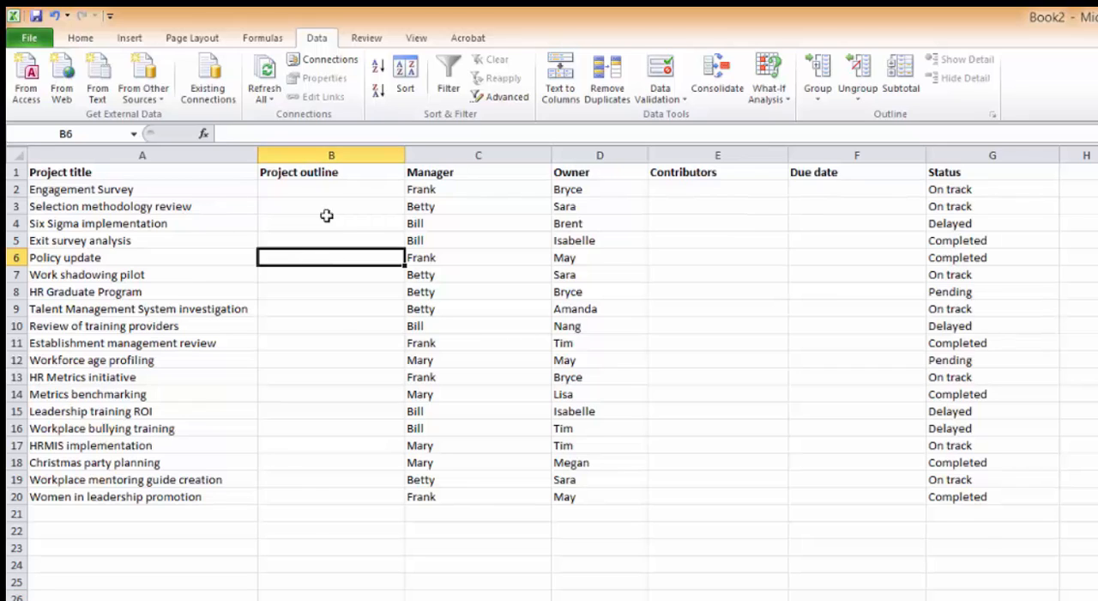
left_click(315, 192)
left_click(699, 192)
left_click(838, 189)
left_click(1097, 412)
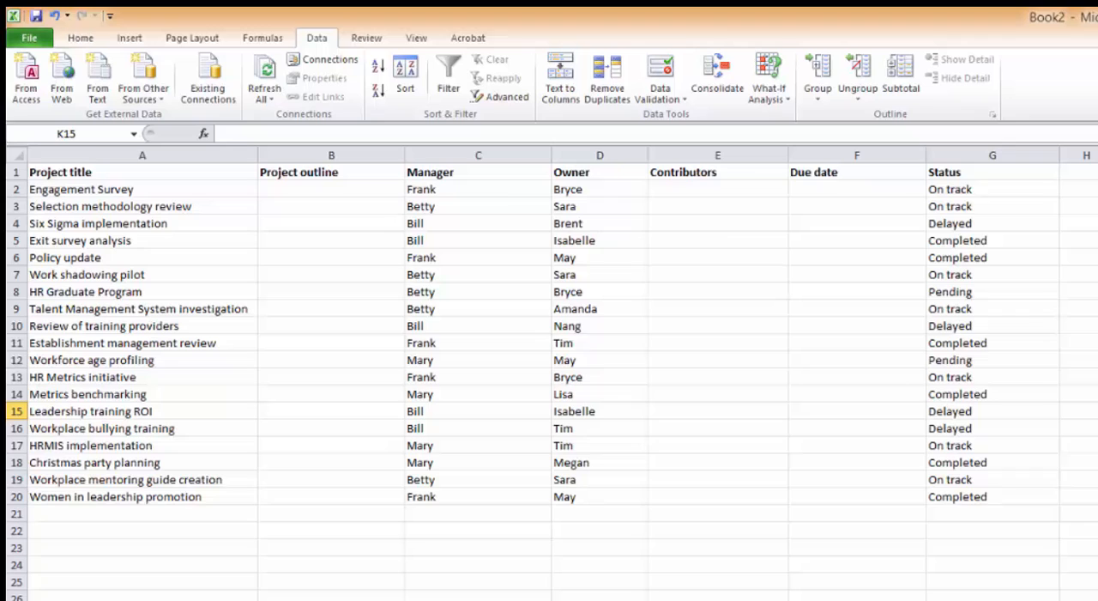
Check the Status, Owner and Manager dropdown lists of the Establishment management review row, keeping the existing selections.
left_click(945, 347)
left_click(1067, 343)
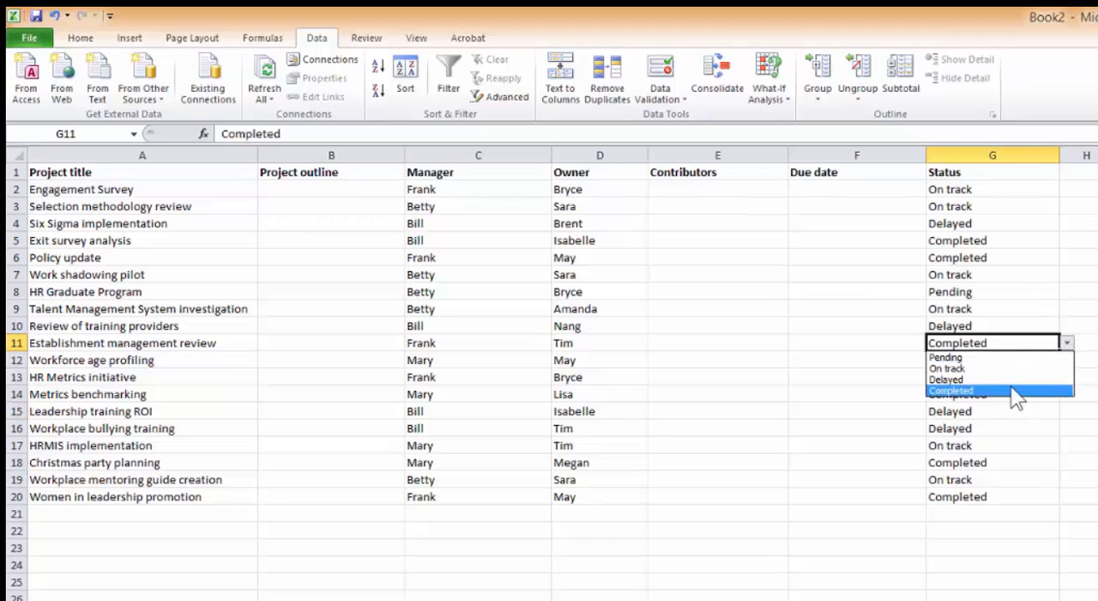
left_click(988, 388)
left_click(1068, 378)
left_click(577, 343)
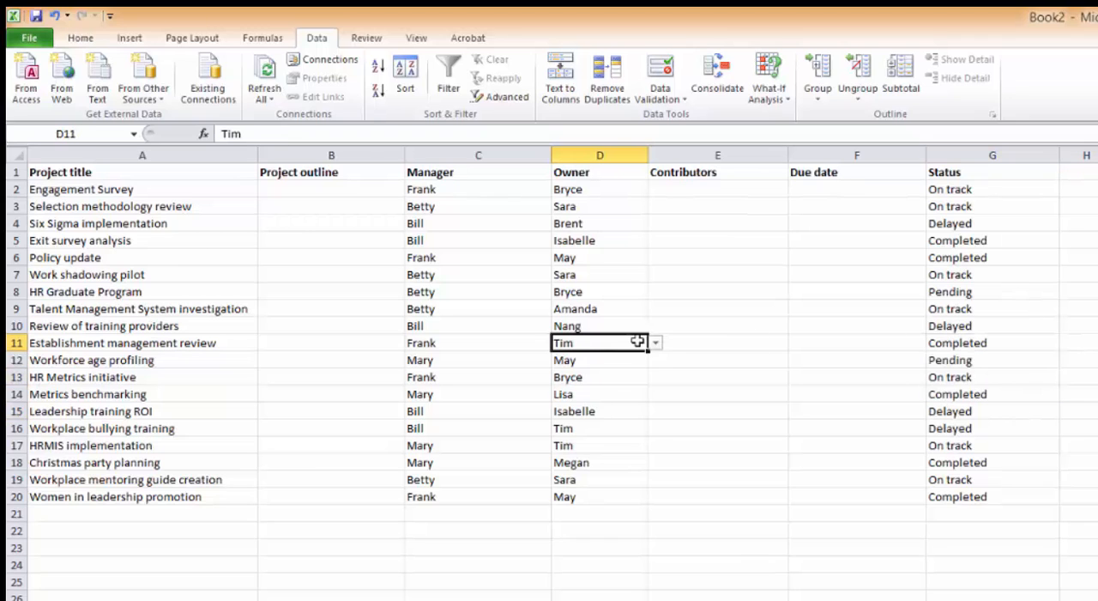
left_click(655, 343)
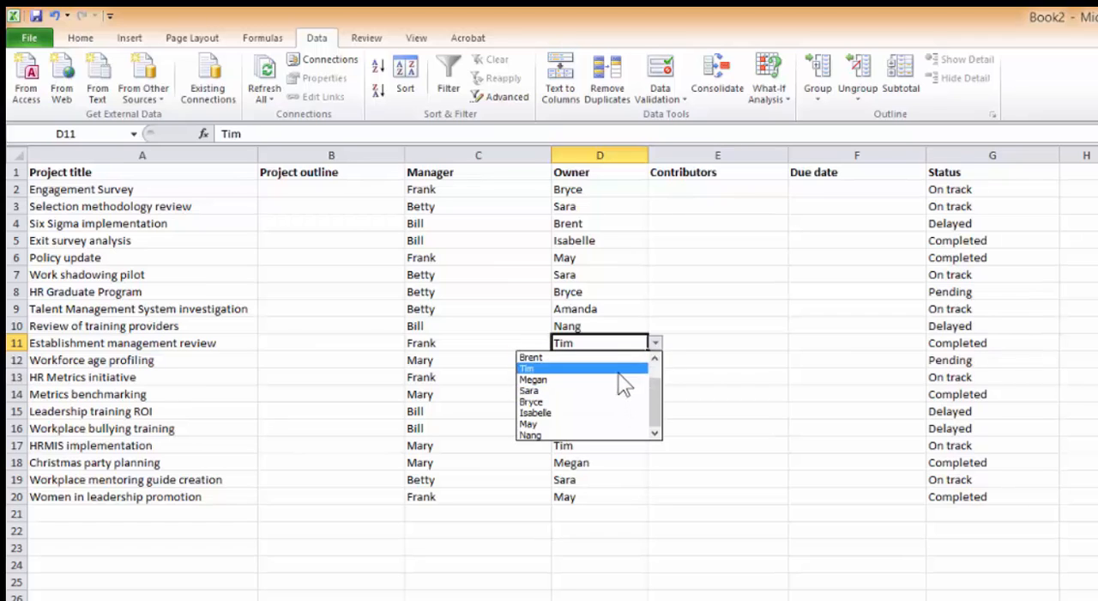
left_click(550, 368)
left_click(459, 340)
left_click(560, 344)
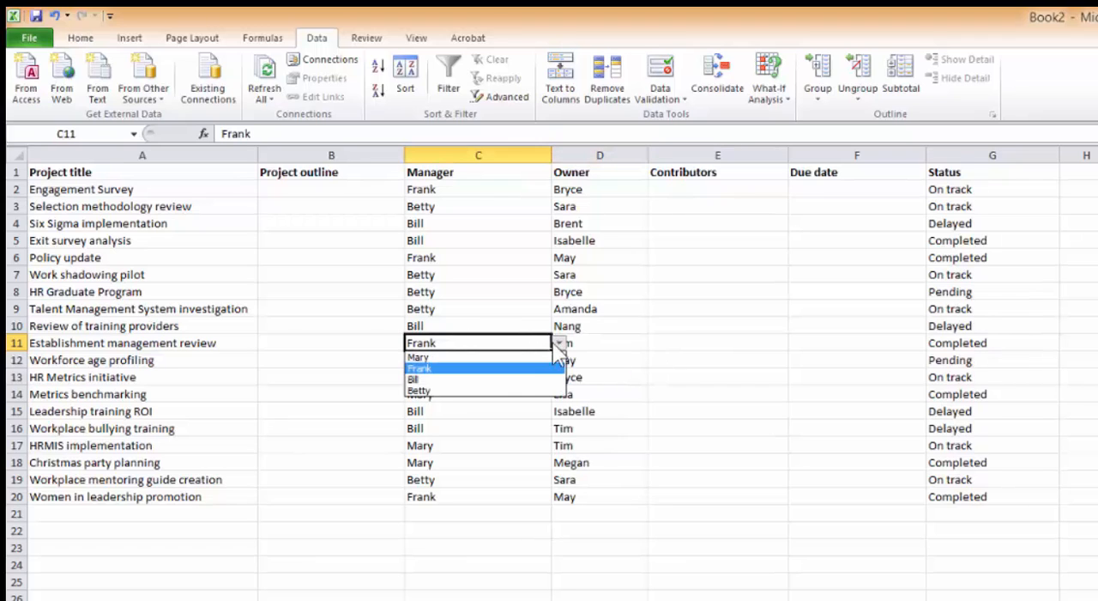
left_click(527, 368)
left_click(1097, 463)
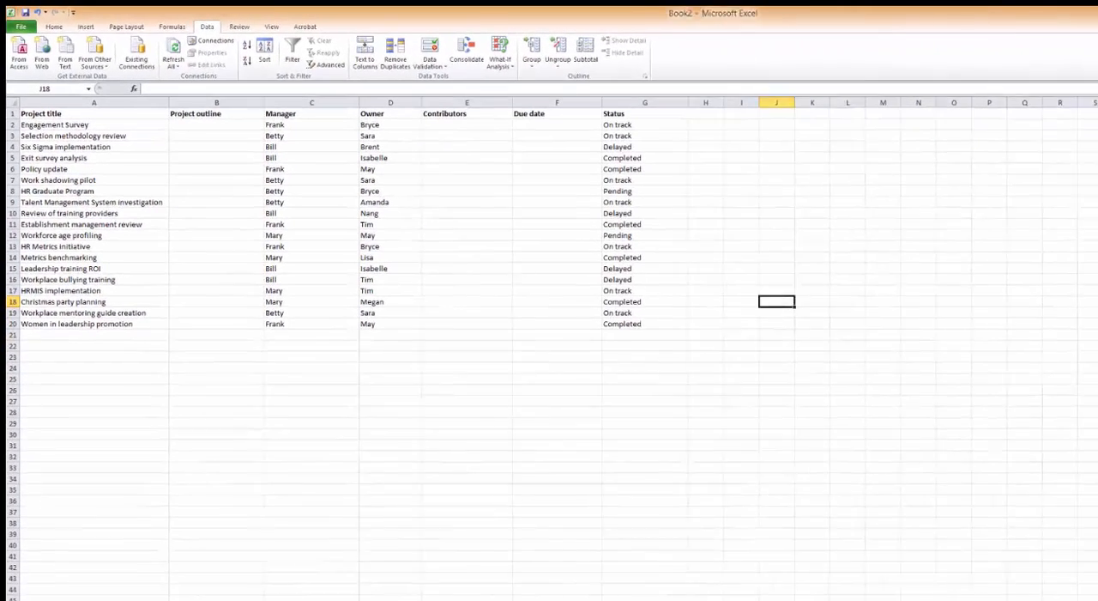
Try combining manager and status in AA2 with the formula =C2&" "&G2, and clear the cell.
key("ctrl+Home")
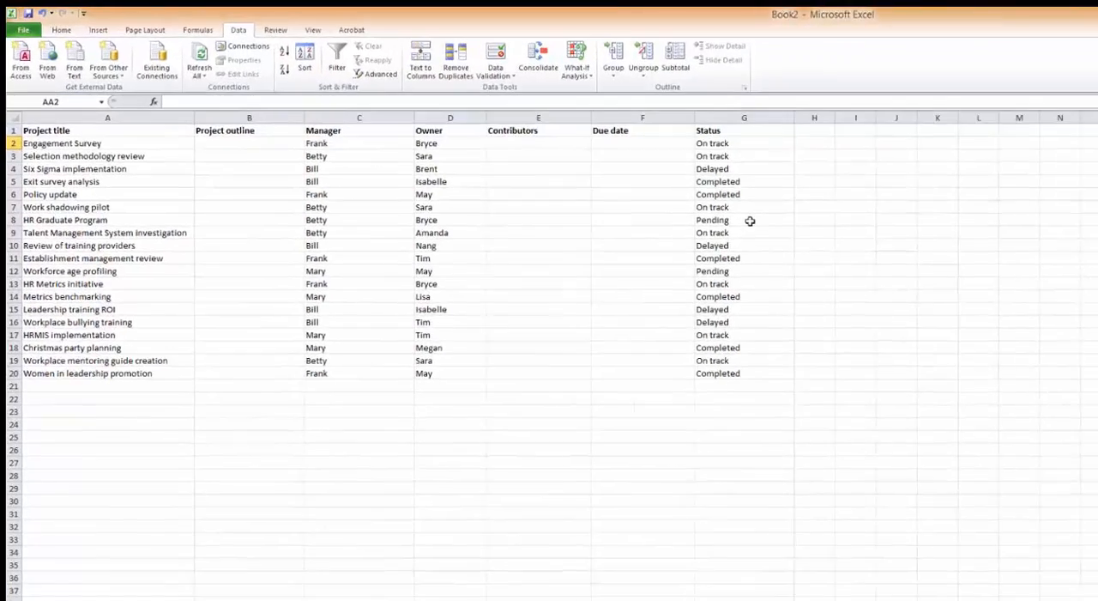
type("=&")
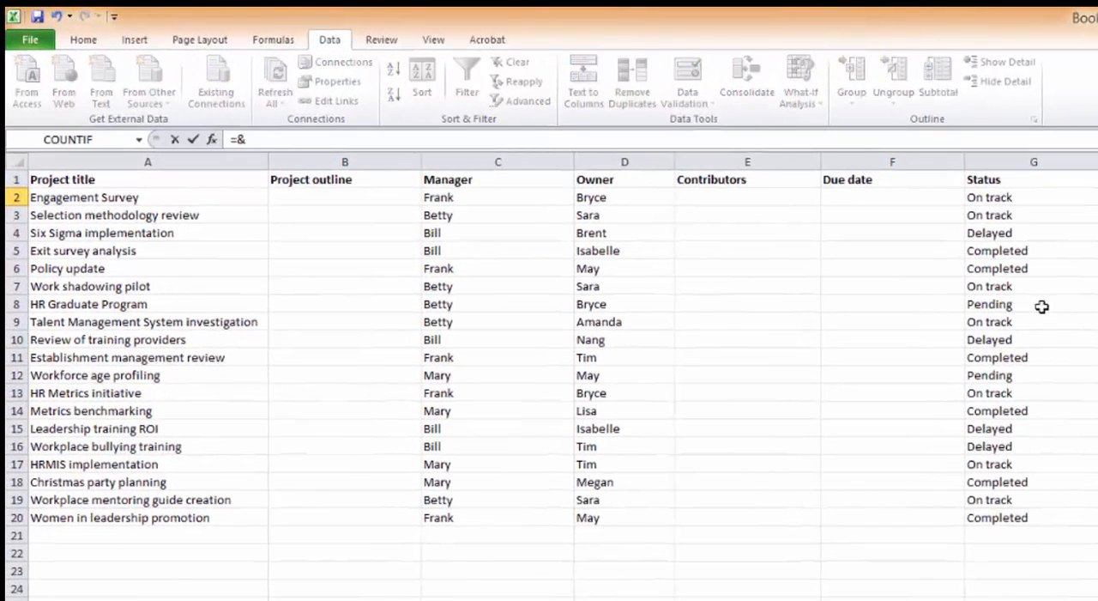
key("BackSpace")
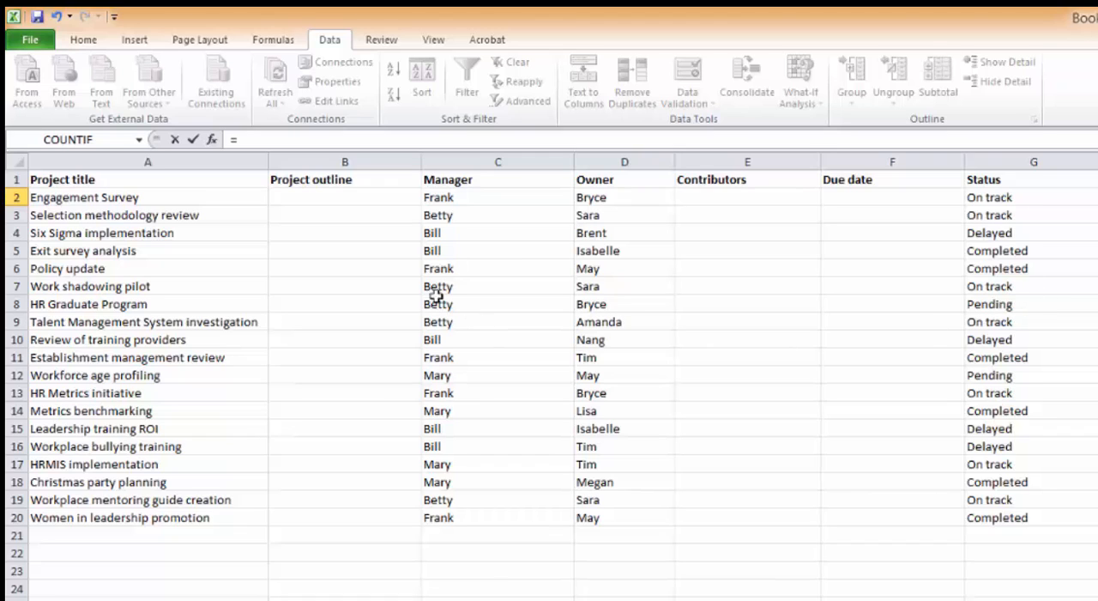
left_click(450, 201)
type("&")
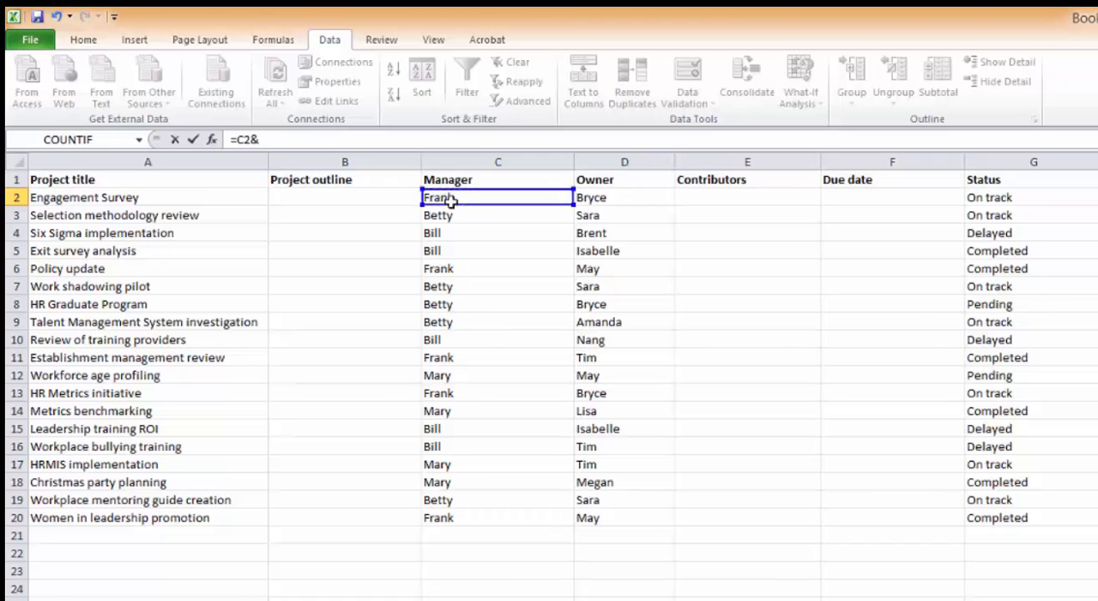
type("\" \"&")
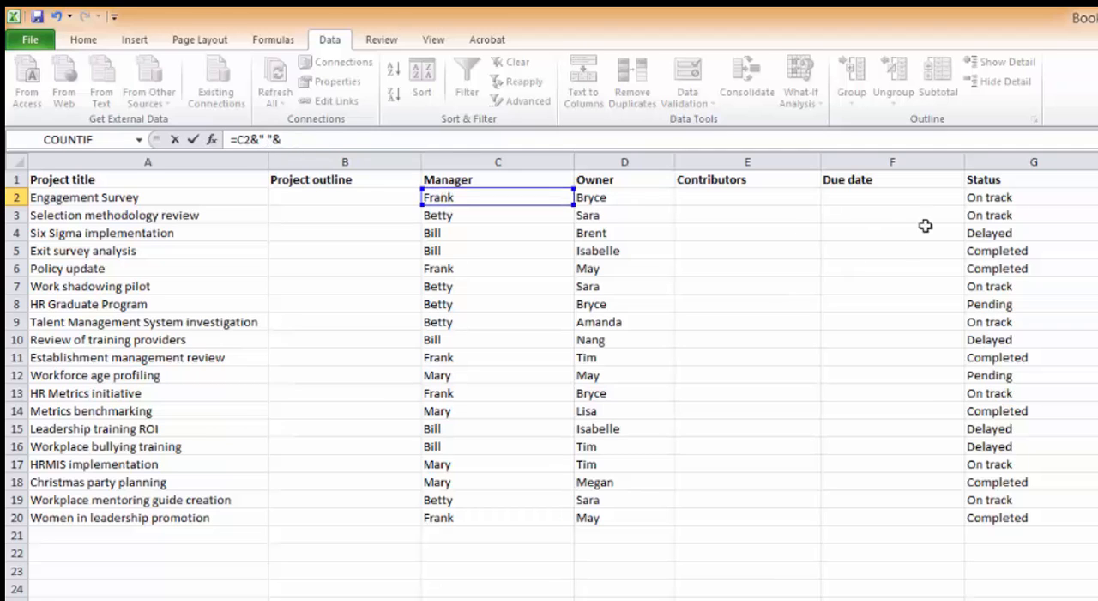
left_click(997, 199)
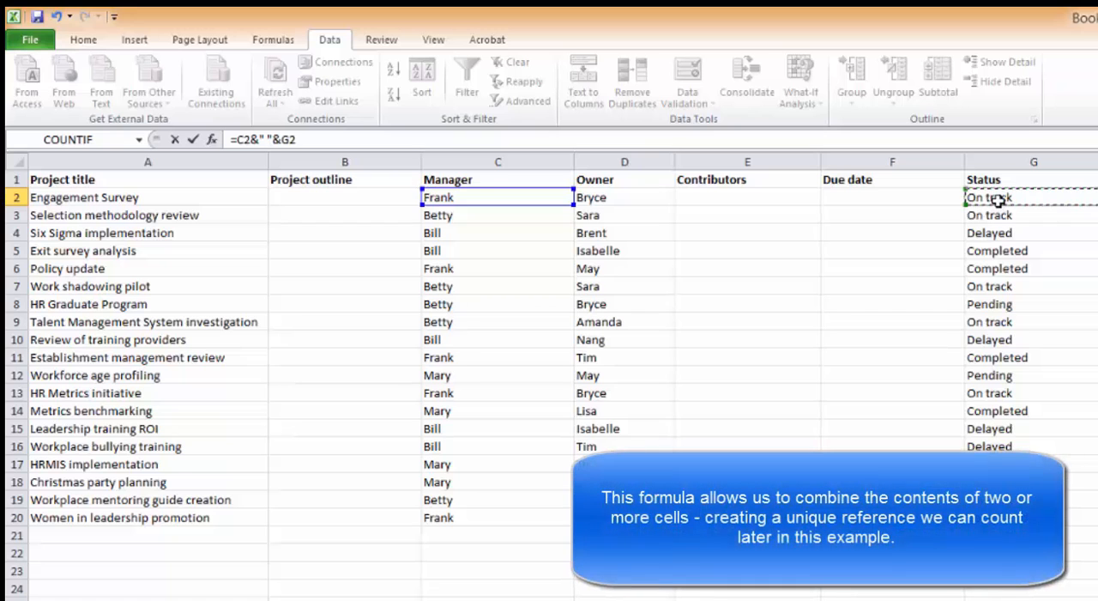
left_click(192, 138)
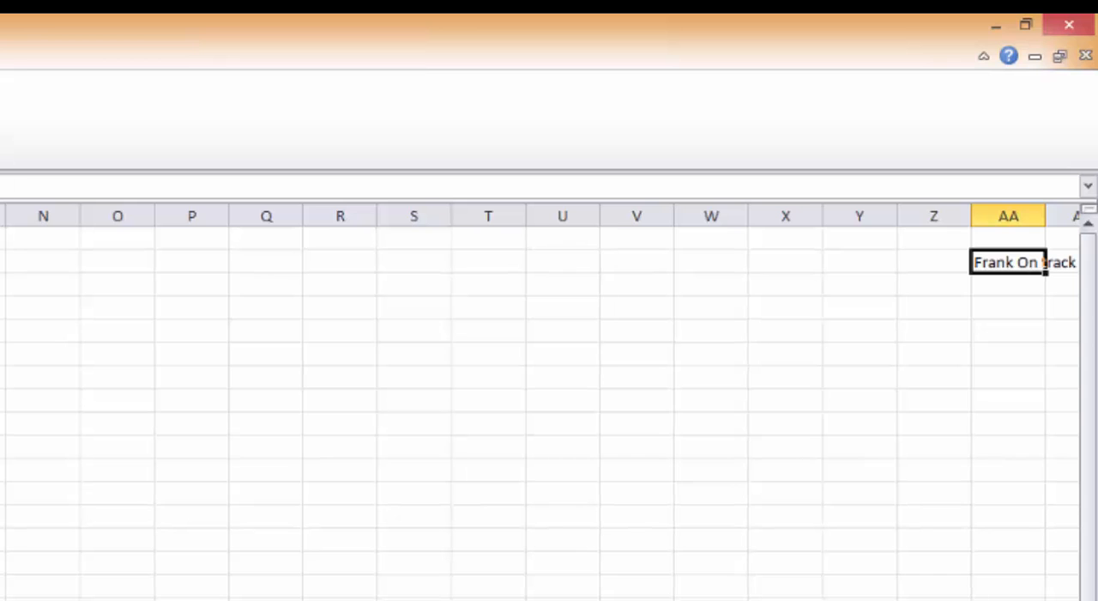
key("Delete")
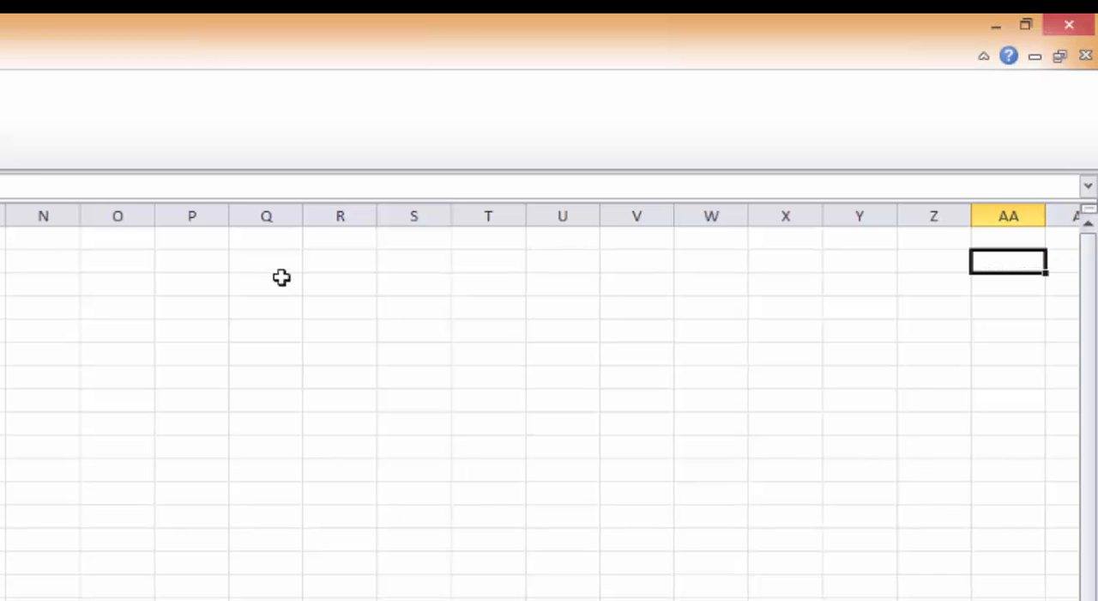
Enter the formula =C2&" "&G2 in Q2 to combine the manager and status separated by a space.
left_click(283, 262)
type("=")
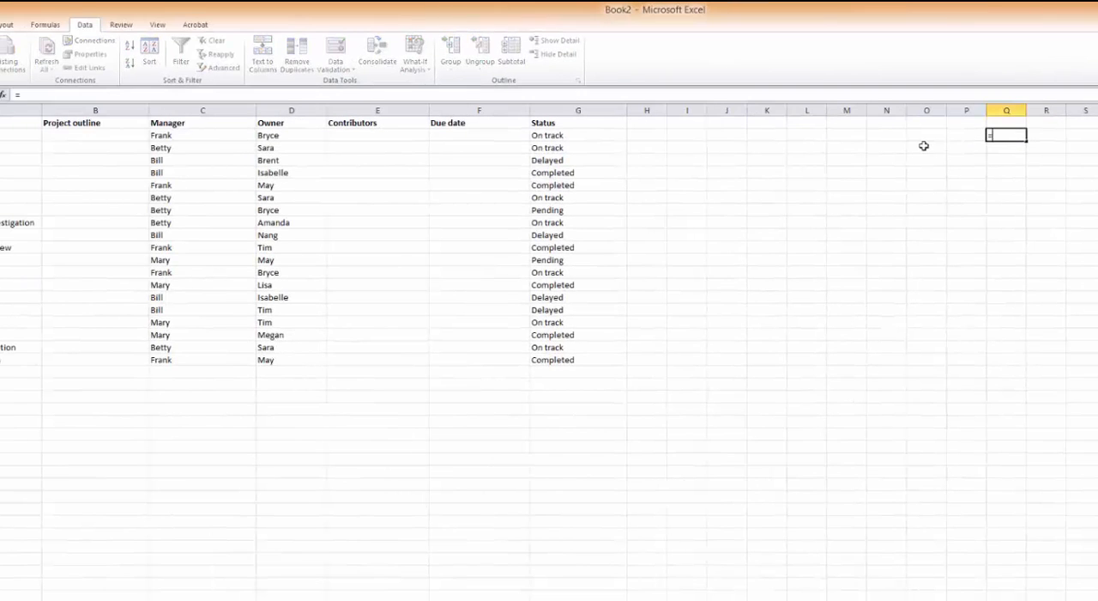
left_click(154, 136)
type("&")
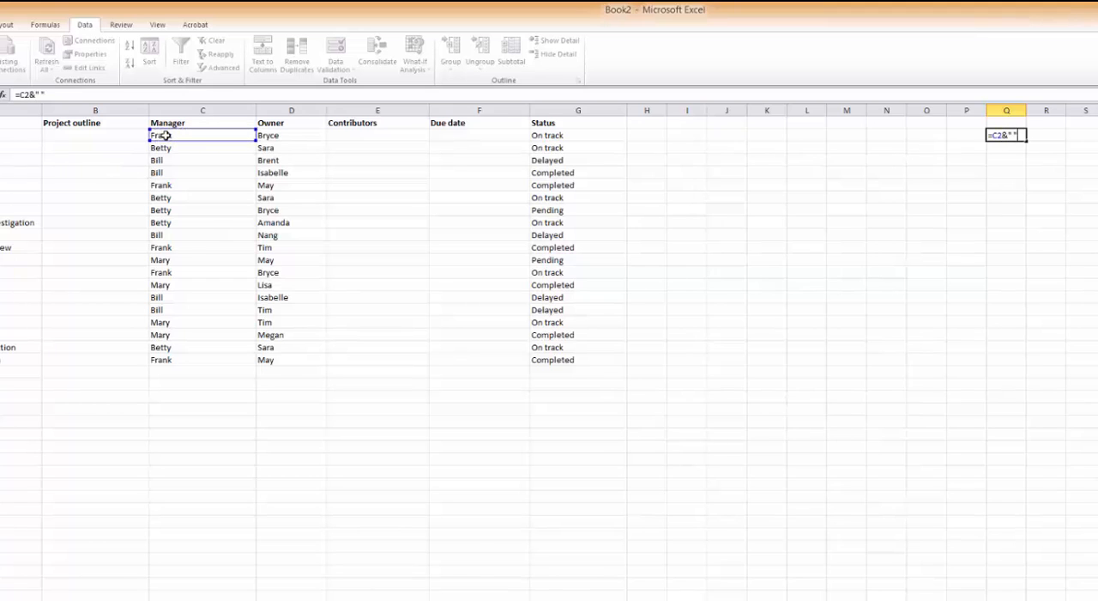
type("\" \"&")
left_click(554, 137)
key("ctrl+Return")
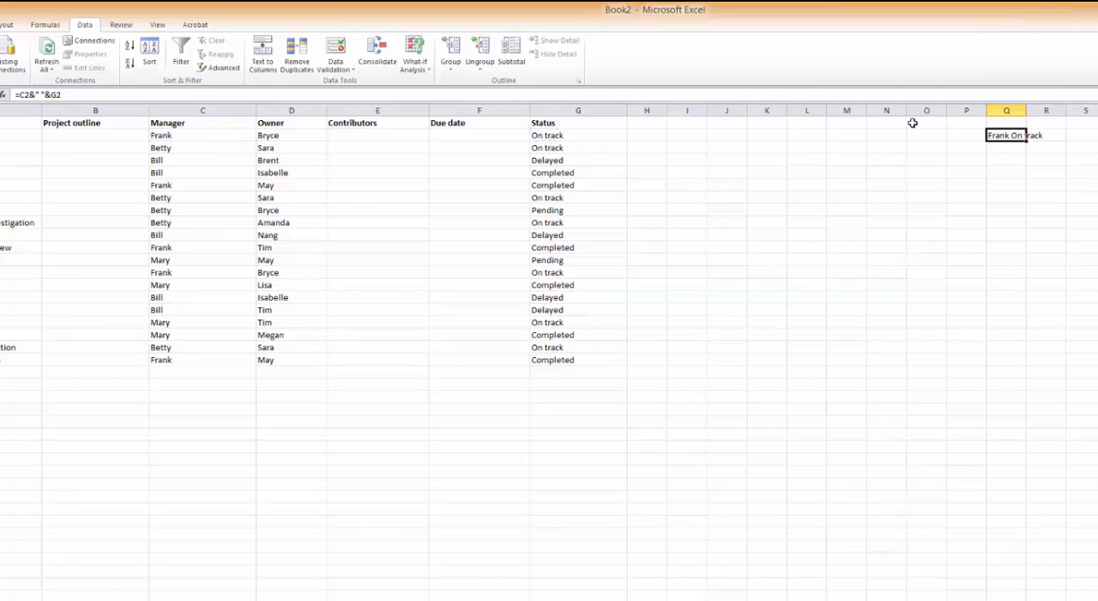
Fill the combined manager and status formula from Q2 down to Q20 and autofit column Q to its contents.
double_click(1026, 110)
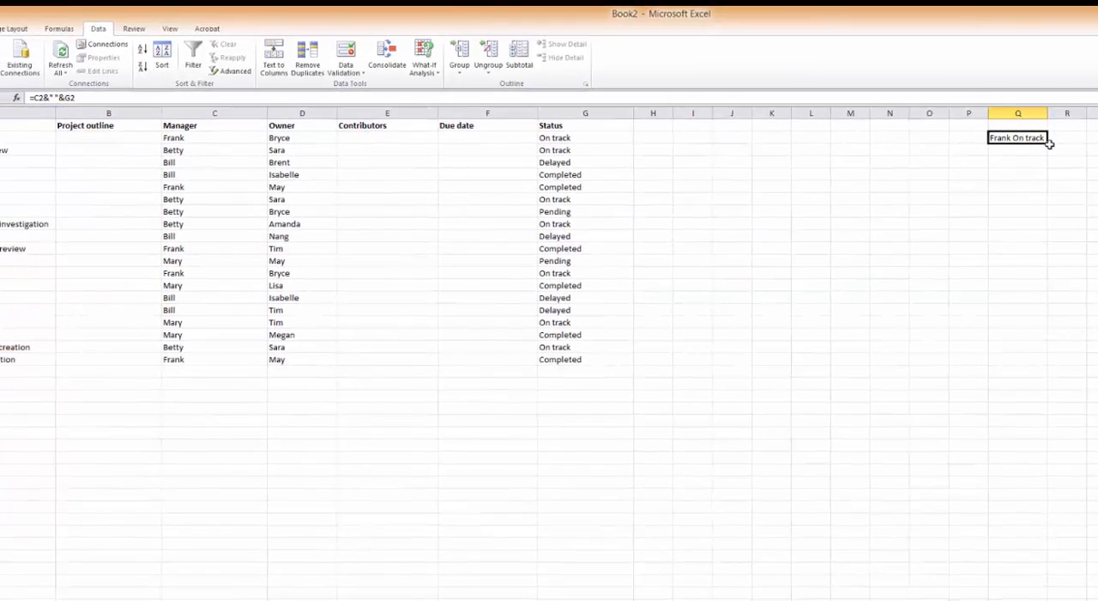
left_click_drag(1046, 141, 1046, 365)
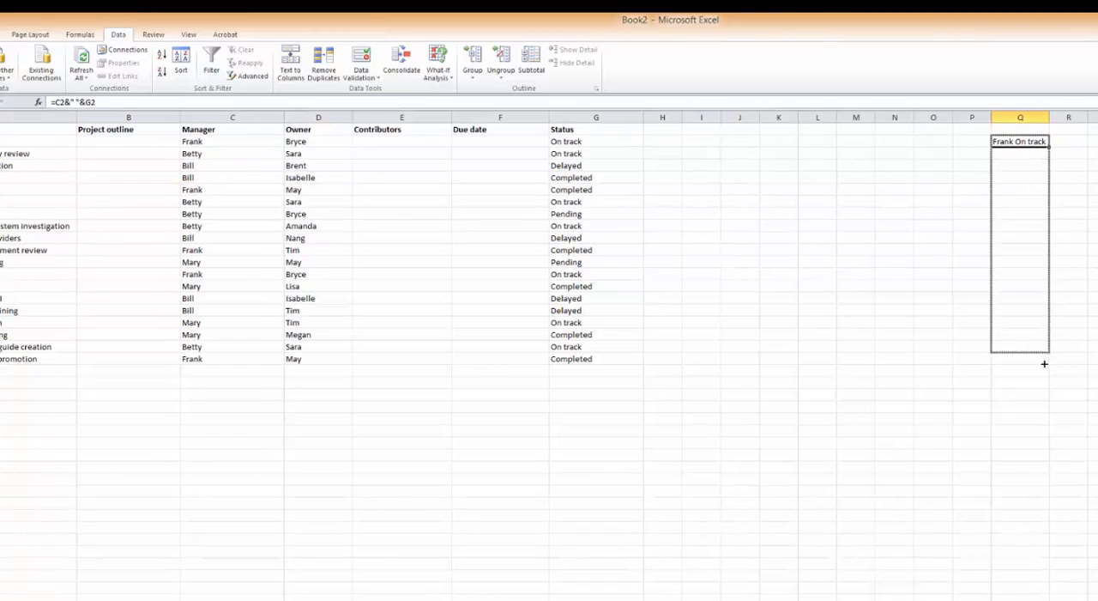
double_click(1049, 117)
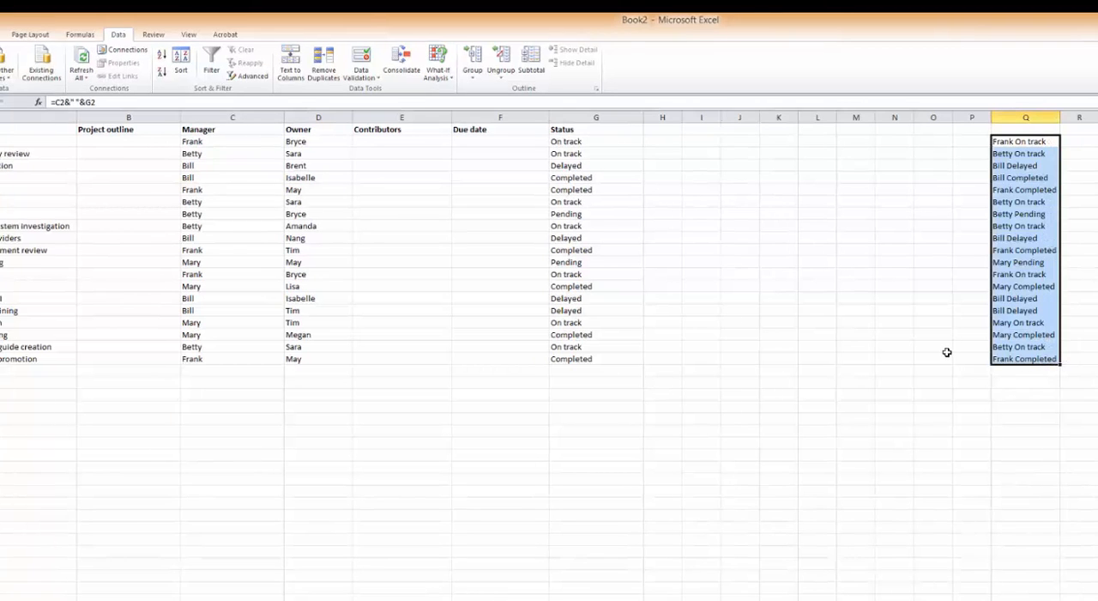
Change the status in G7 to Delayed and check the combined reference in Q7.
left_click(595, 201)
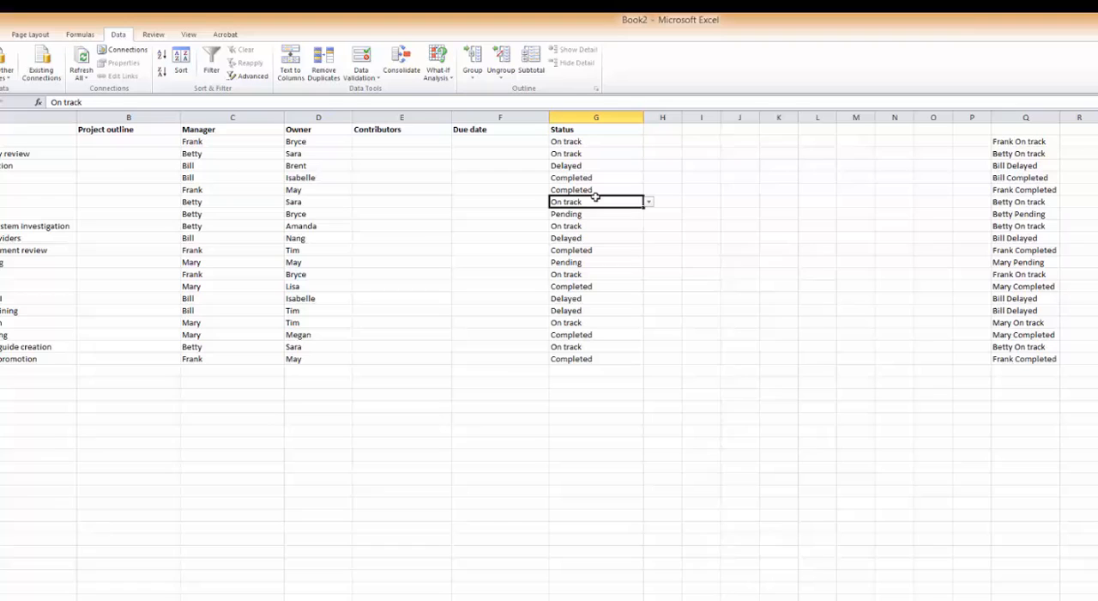
left_click(651, 203)
left_click(611, 226)
left_click(1027, 204)
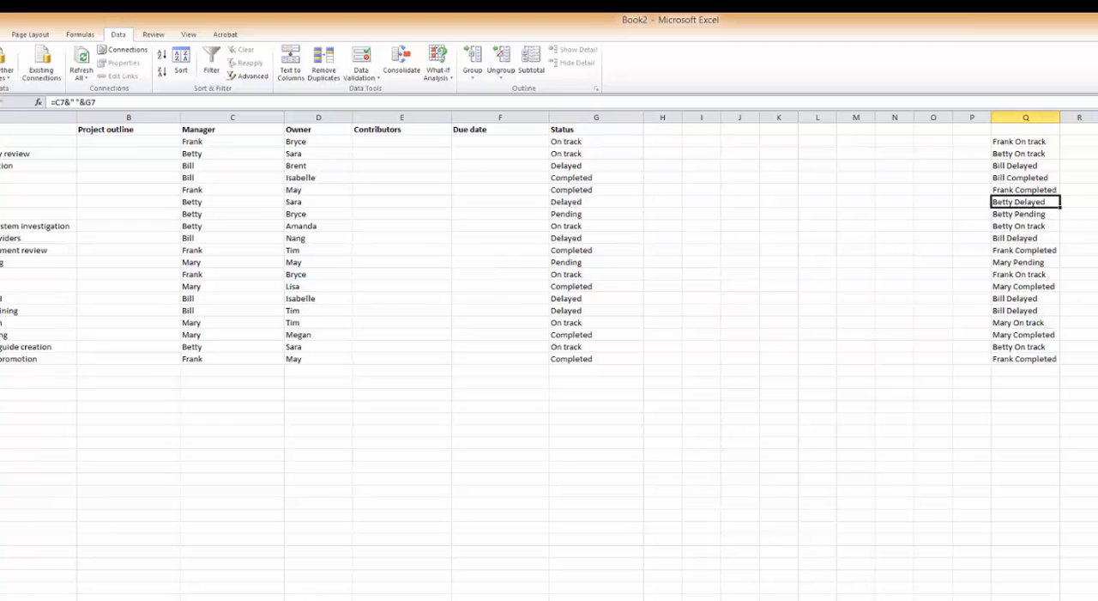
Copy the Manager, Owner and Status lists from the dropdown list sheet and paste them at A27 of the Status report sheet.
left_click(727, 369)
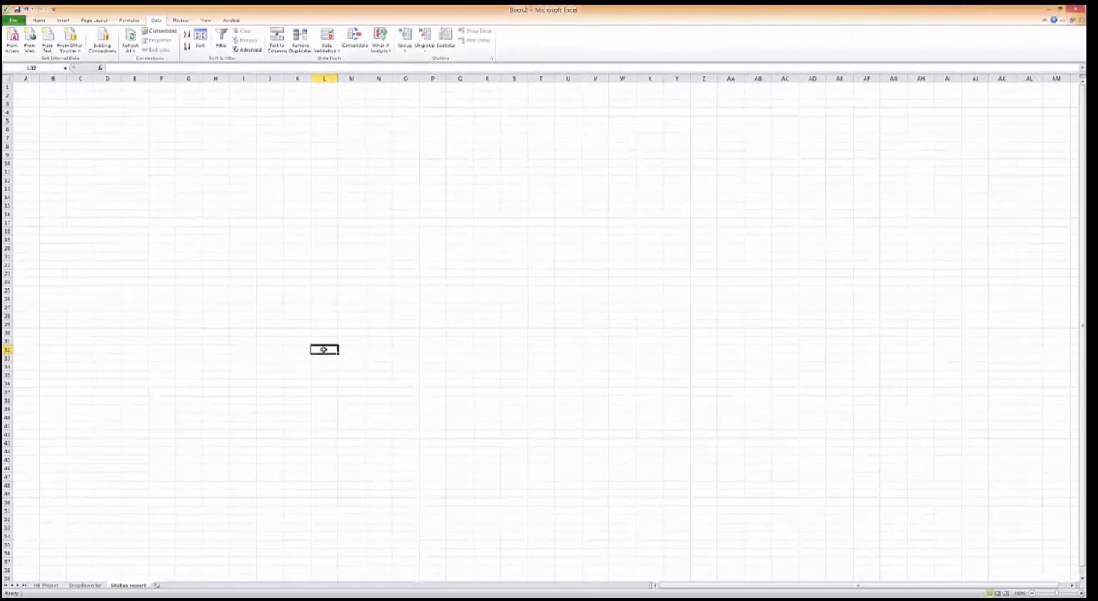
left_click(90, 587)
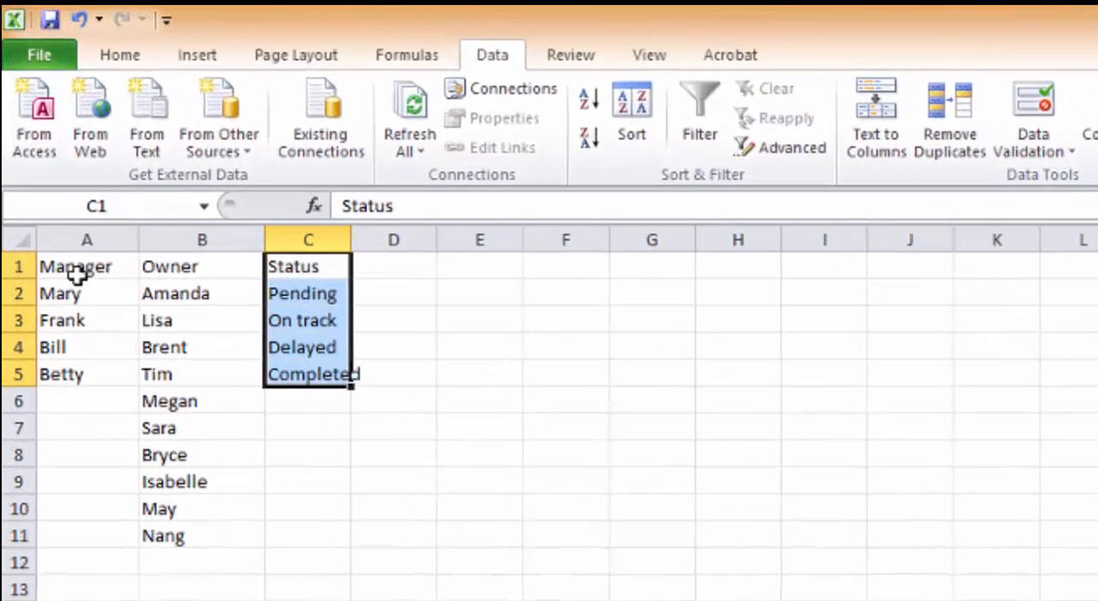
left_click_drag(24, 87, 86, 89)
left_click_drag(270, 279, 289, 596)
left_click_drag(86, 274, 329, 395)
key("ctrl+c")
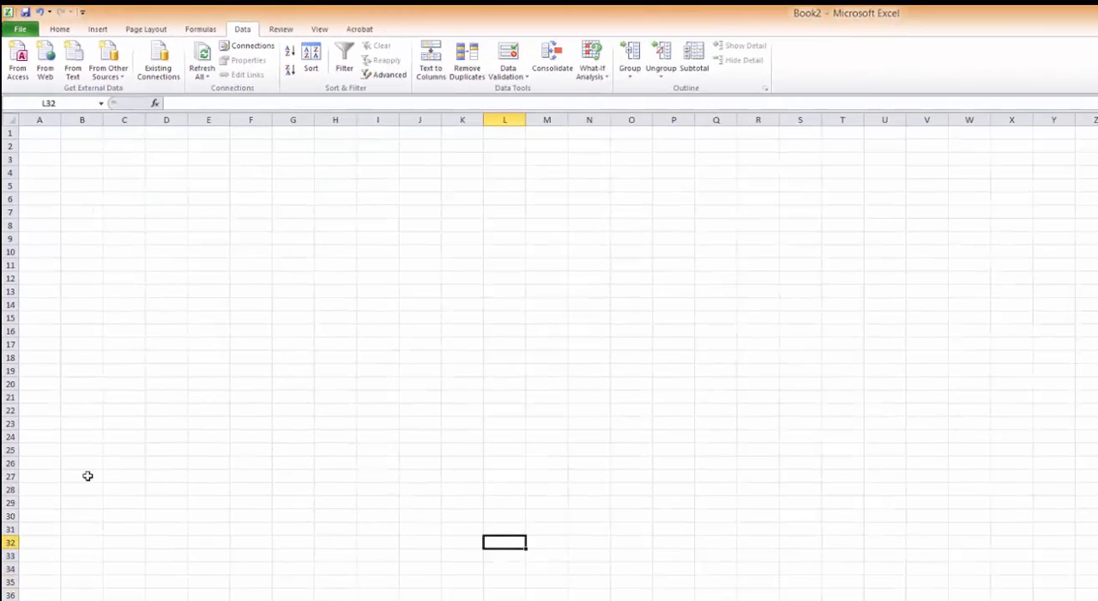
left_click(88, 475)
left_click(32, 476)
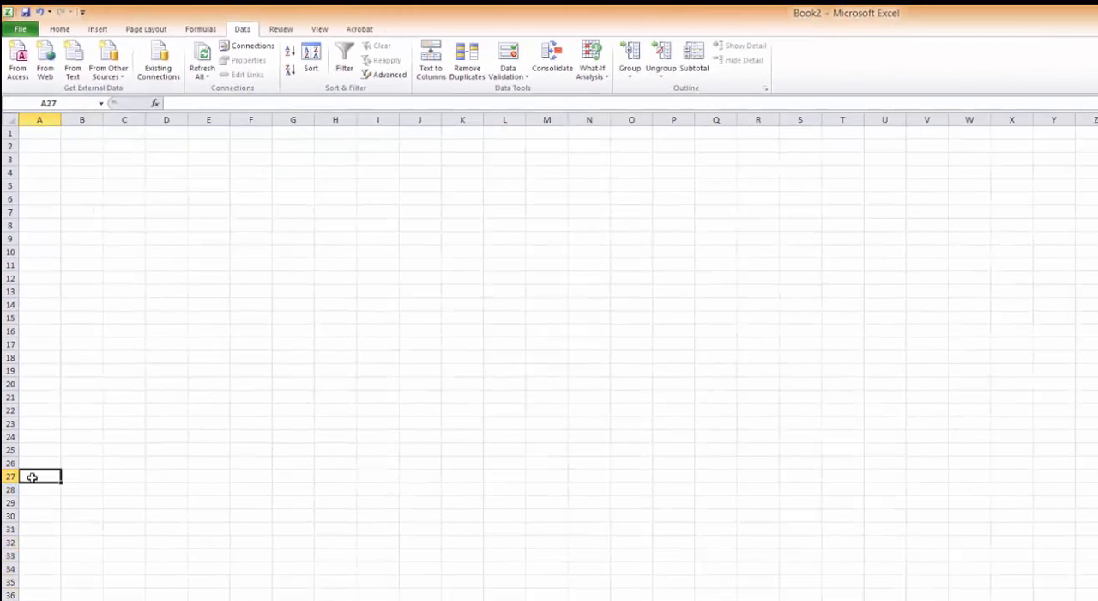
key("ctrl+v")
Clear the pasted Owner list from column B, starting at B27.
left_click_drag(86, 476, 83, 549)
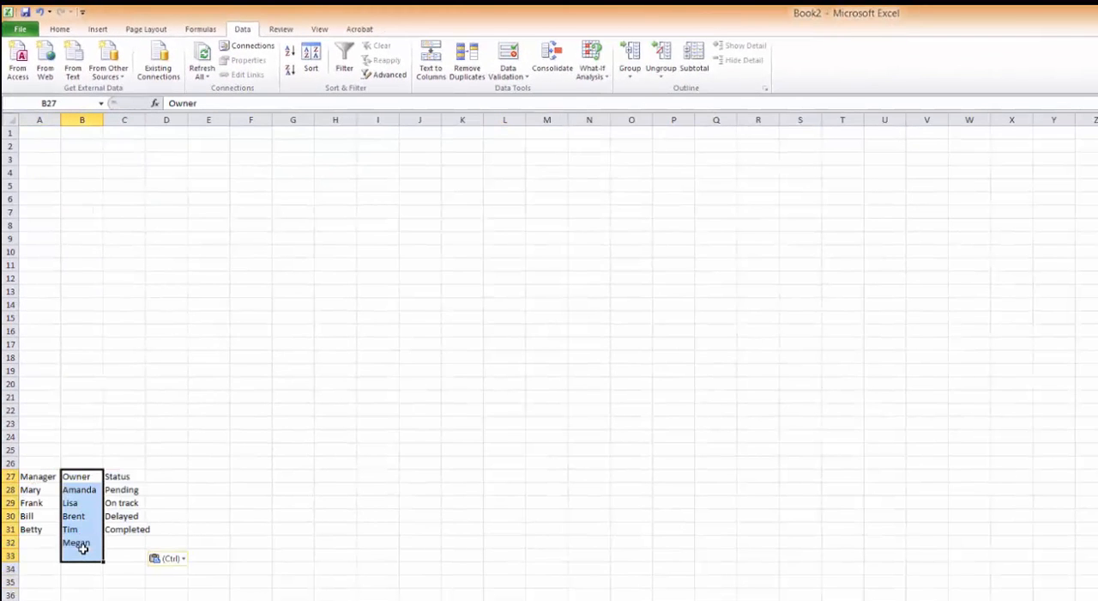
key("Delete")
left_click(254, 525)
Place the first two manager names from A28 and A29 as column headings in I1 and J1.
left_click(39, 489)
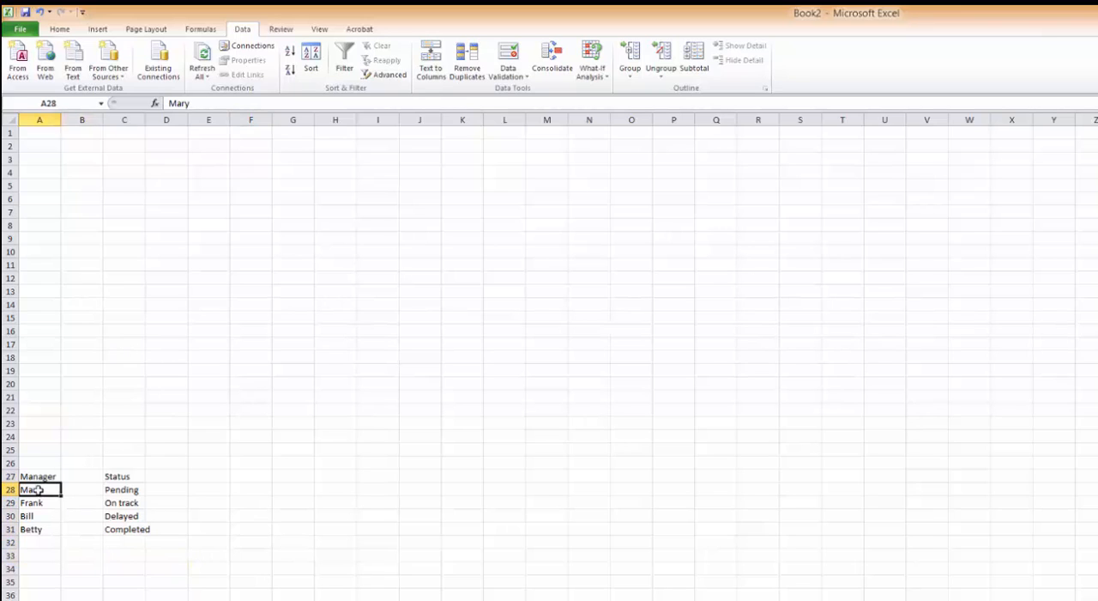
key("ctrl+c")
left_click(367, 136)
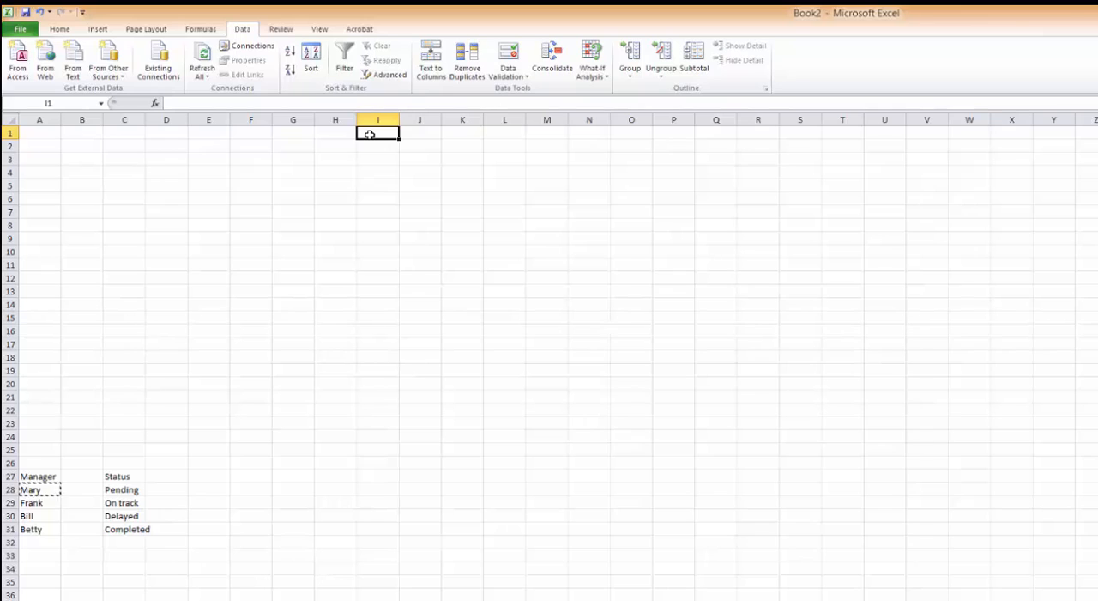
key("ctrl+v")
left_click(32, 500)
key("ctrl+x")
left_click(416, 133)
key("ctrl+v")
Move the remaining two manager names from A30 and A31 into K1 and L1.
left_click(49, 515)
key("ctrl+x")
left_click(463, 133)
key("ctrl+v")
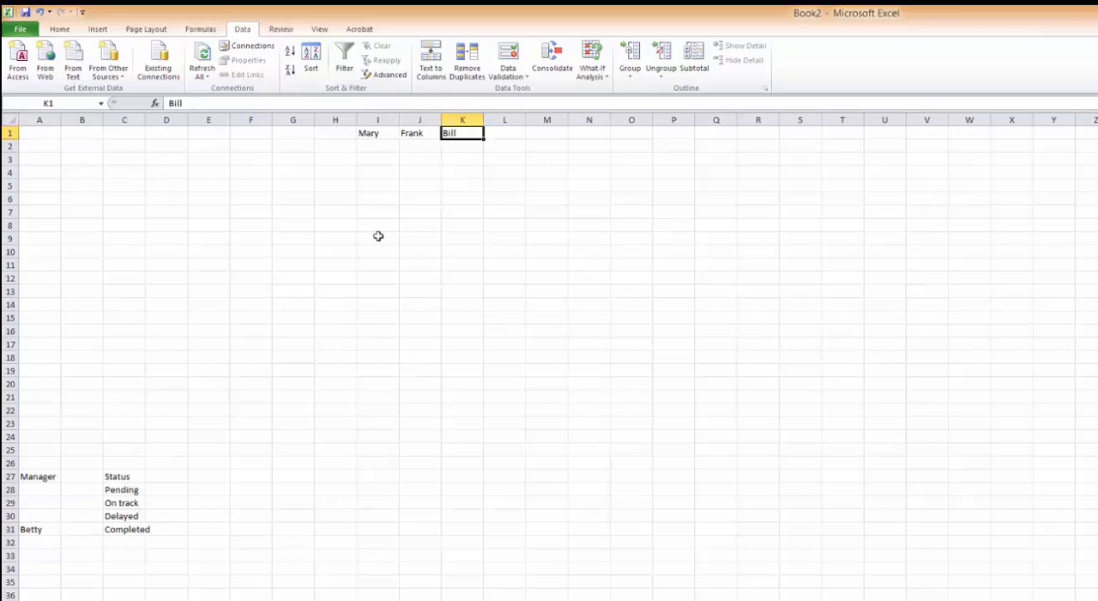
left_click(36, 532)
key("ctrl+x")
left_click(505, 132)
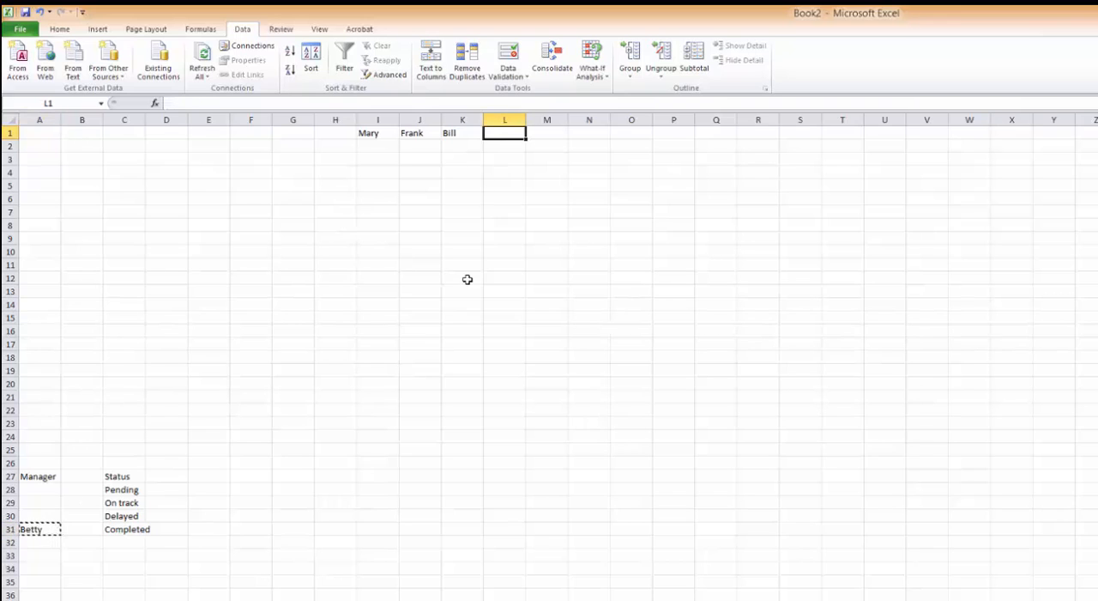
key("ctrl+v")
left_click(421, 384)
Move the four status values from C28:C31 to H2:H5 as the row labels.
left_click_drag(124, 489, 129, 532)
key("ctrl+x")
left_click(333, 146)
key("ctrl+v")
left_click(497, 300)
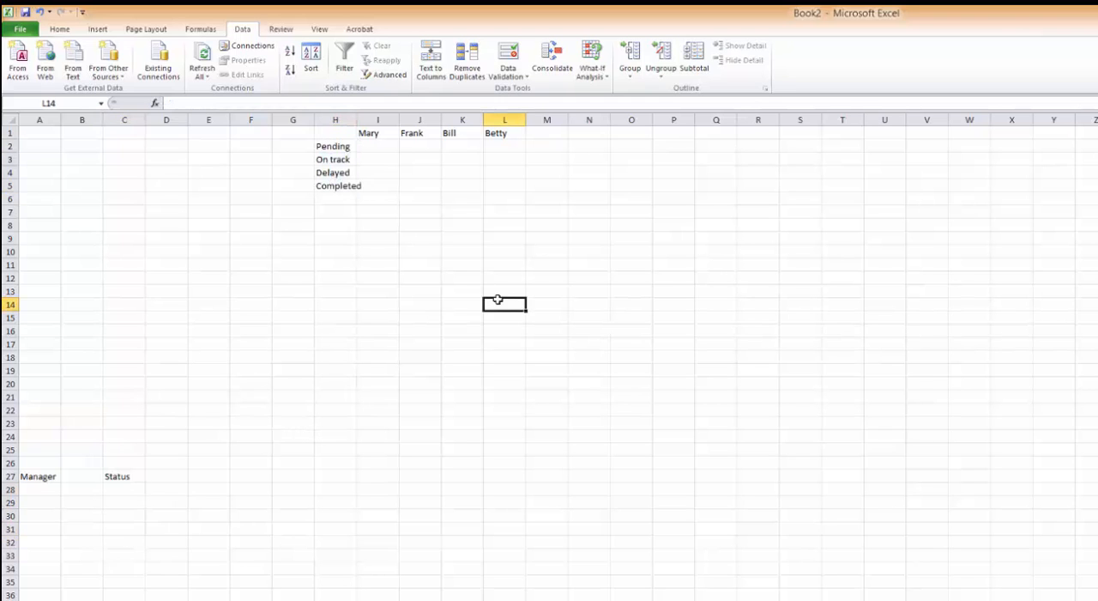
Enter the formula =I1&" "&H2 in A2 and widen column A to fit the combined text.
left_click(32, 145)
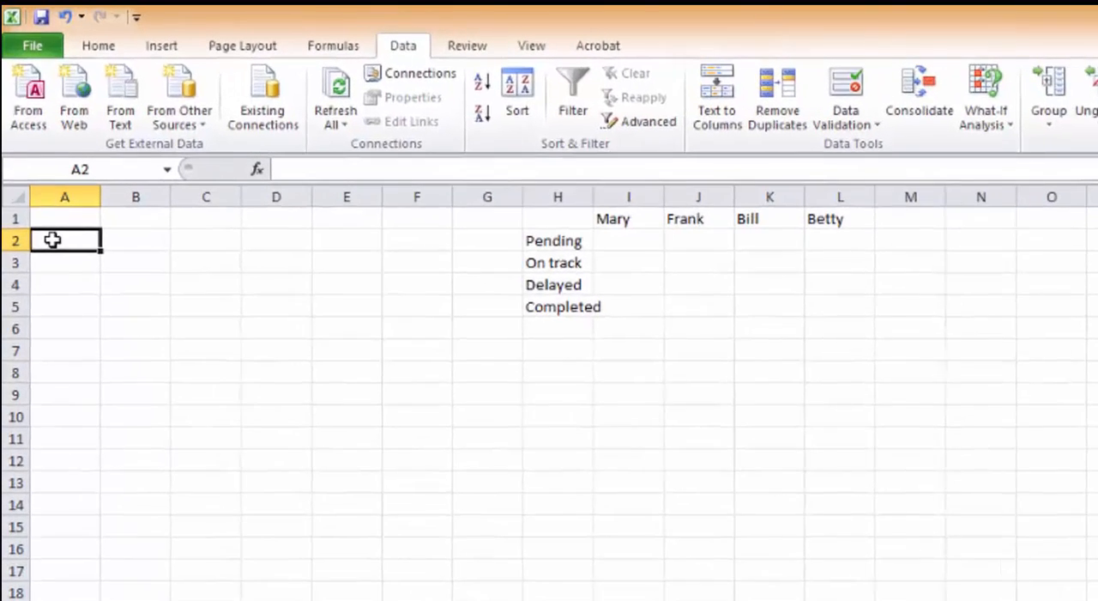
type("=")
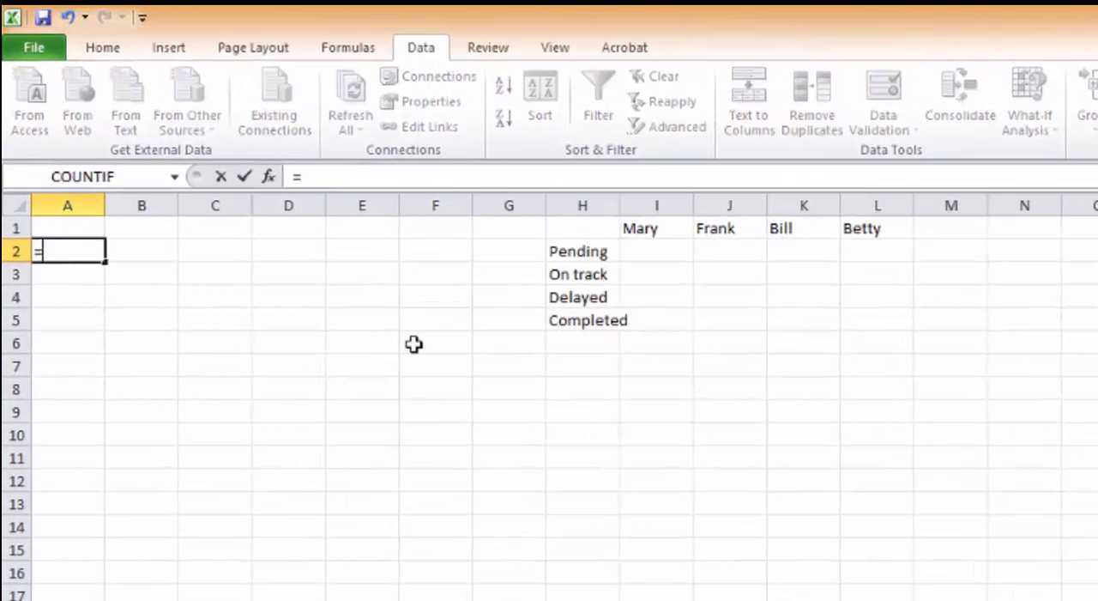
left_click(648, 230)
type("&\" \"&")
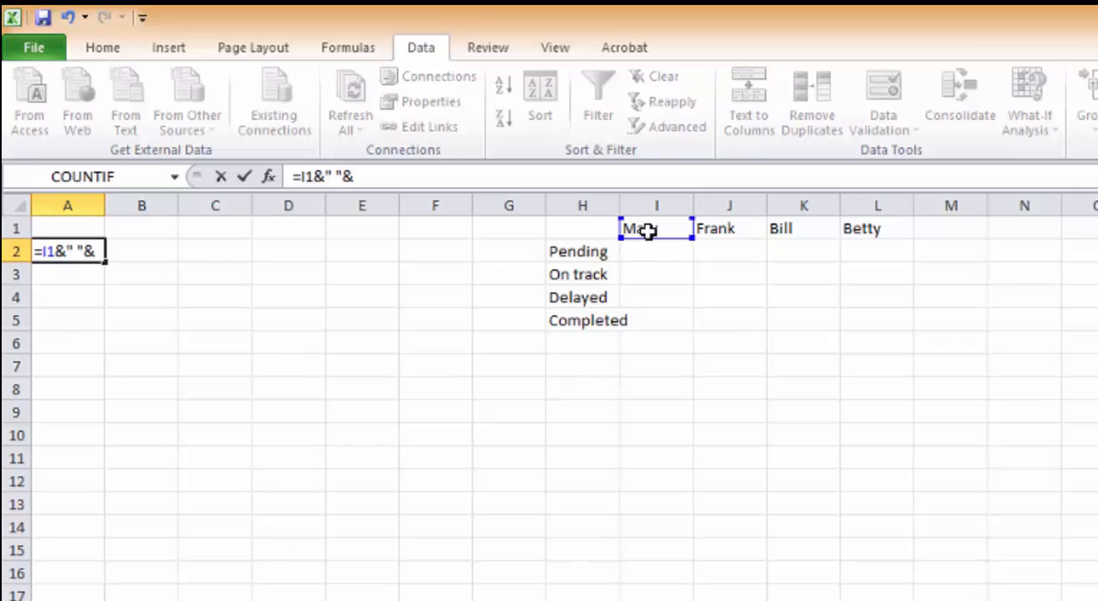
left_click(583, 249)
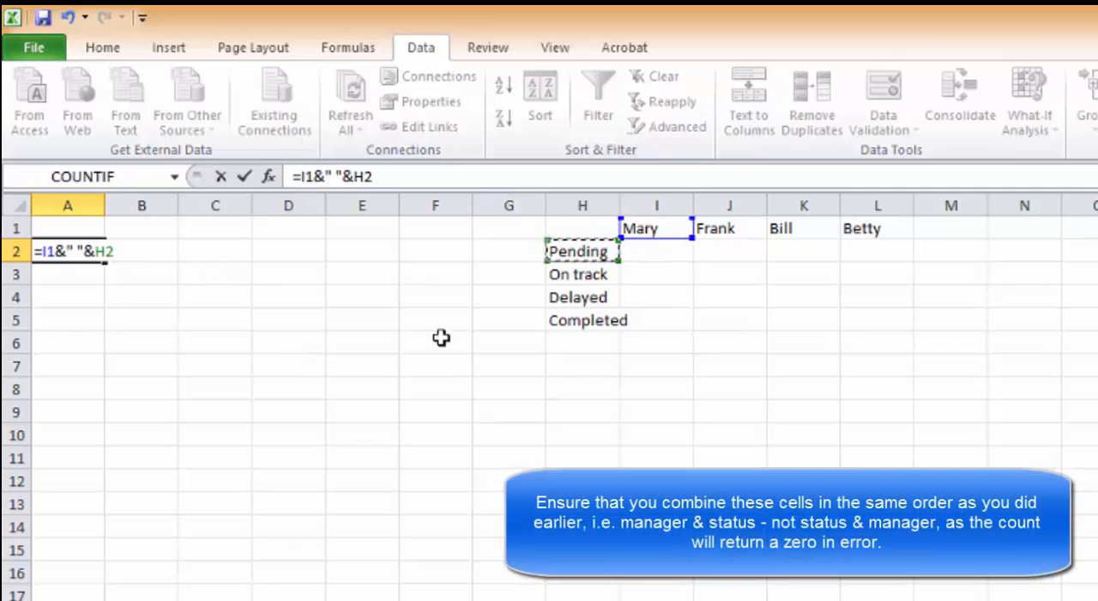
left_click(245, 176)
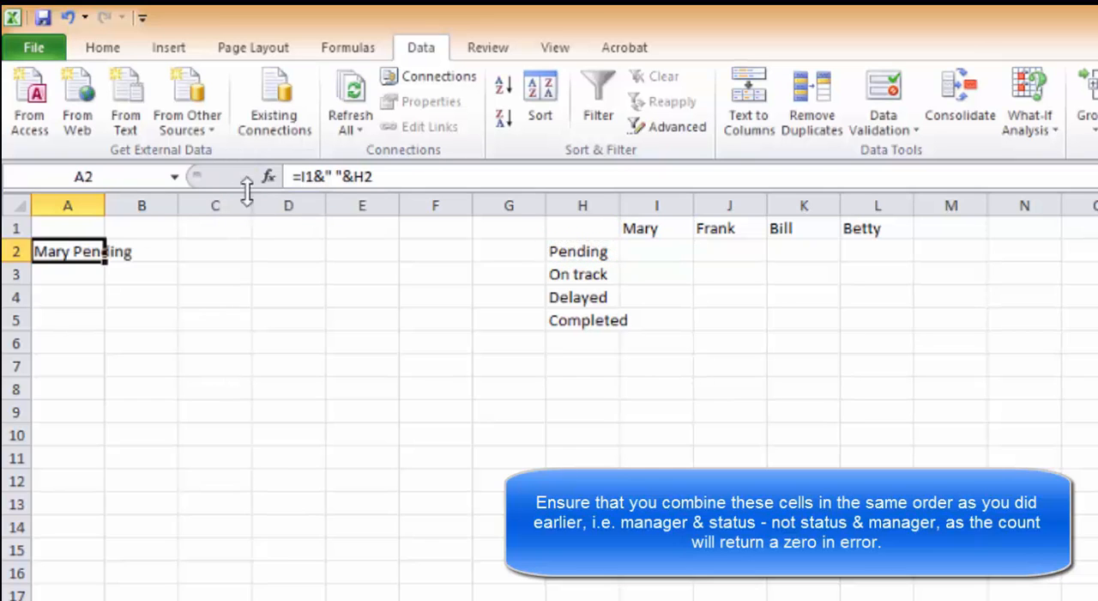
left_click_drag(102, 205, 147, 205)
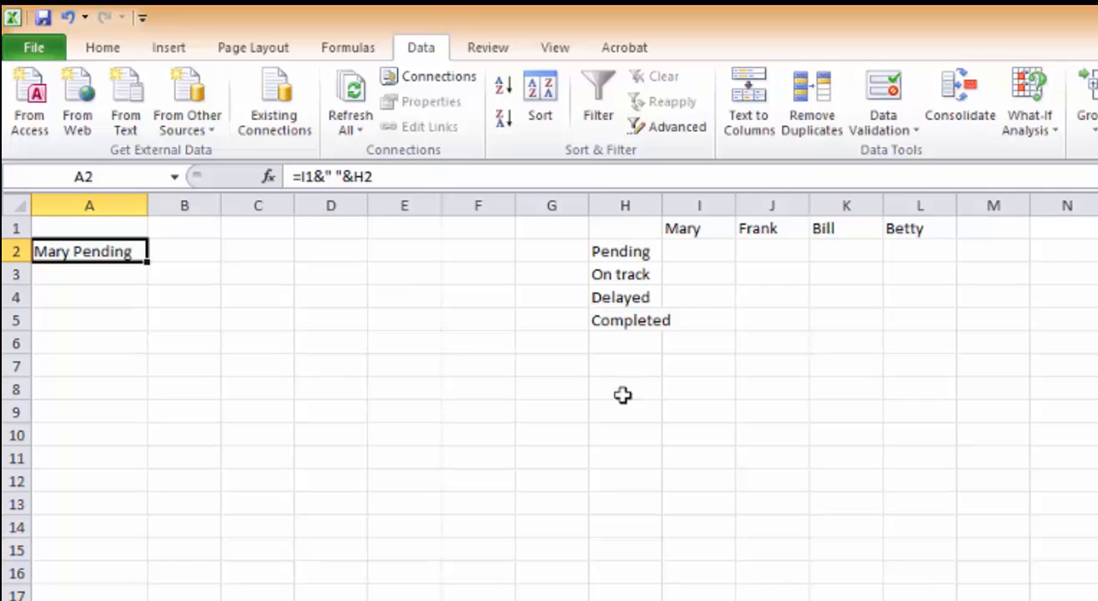
Insert a COUNTIF function in I2 and set its criteria to cell A2.
left_click(711, 249)
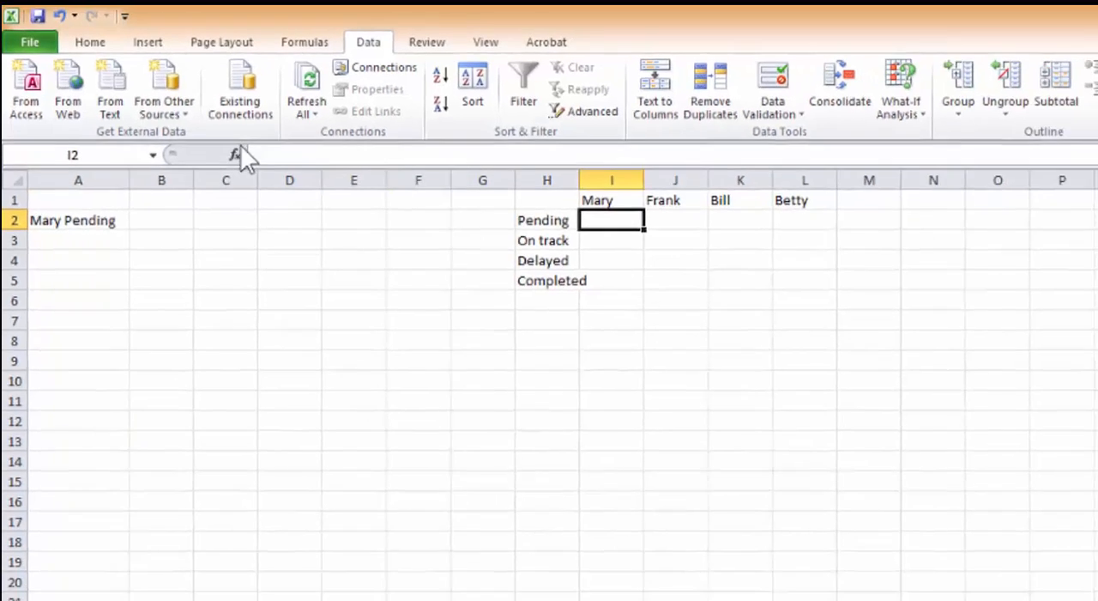
left_click(268, 176)
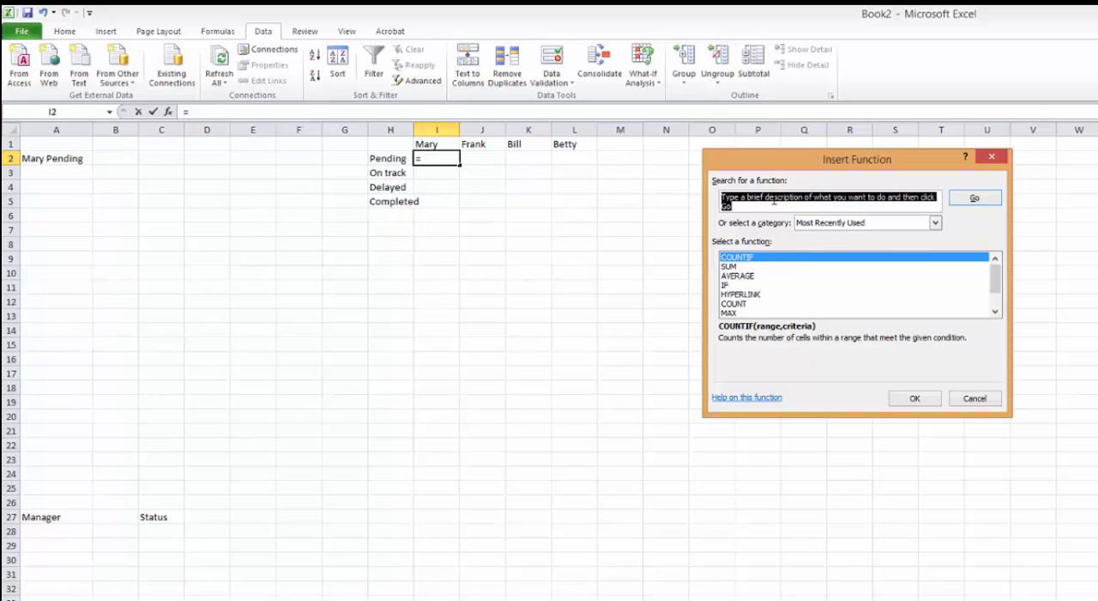
type("countif")
key("Return")
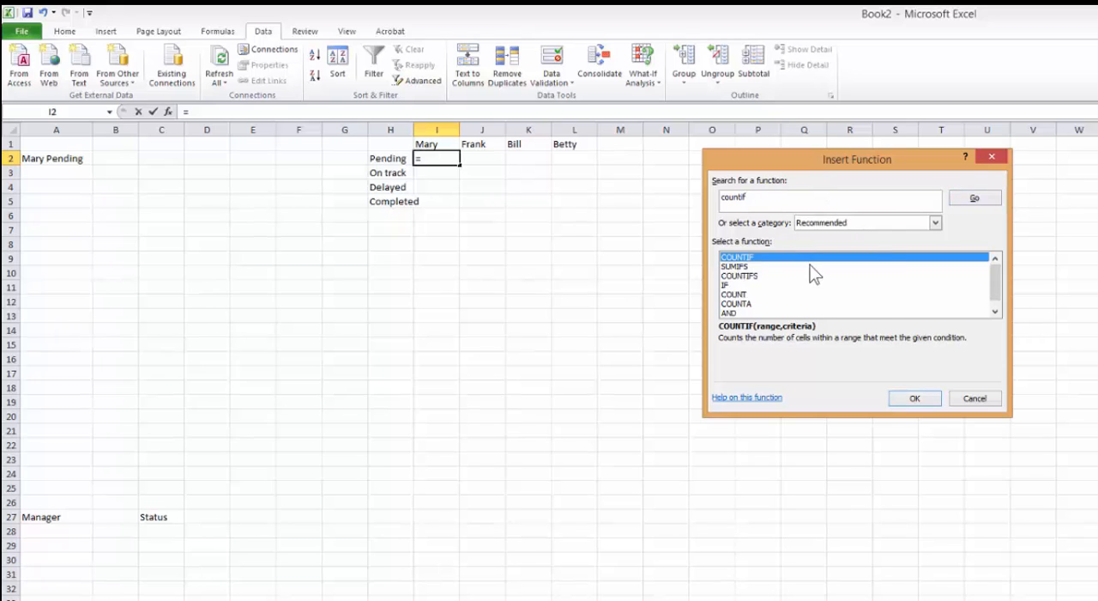
left_click(911, 399)
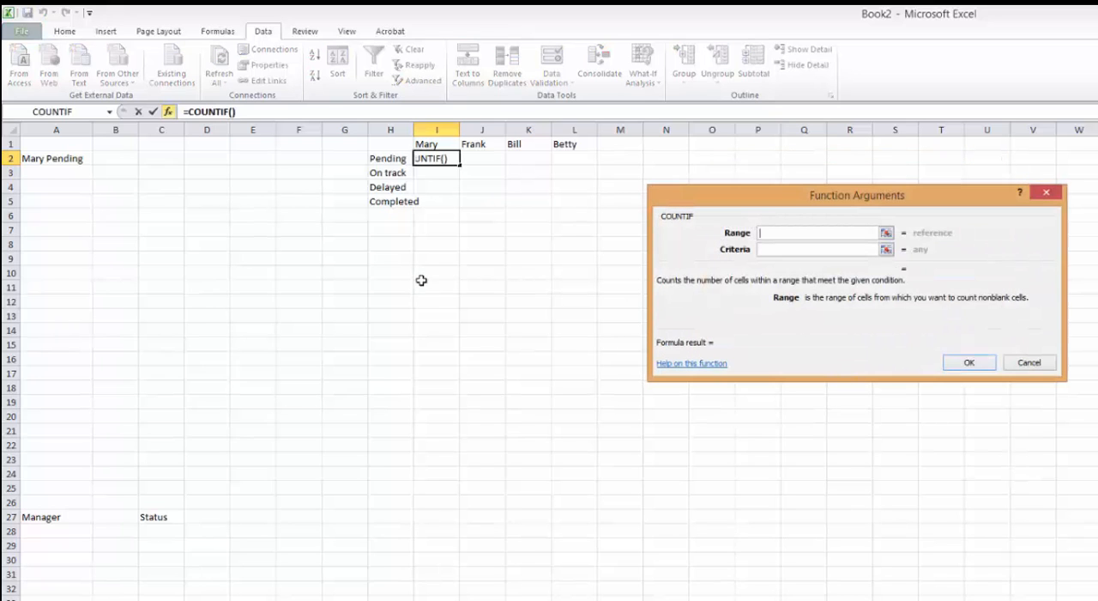
left_click(777, 248)
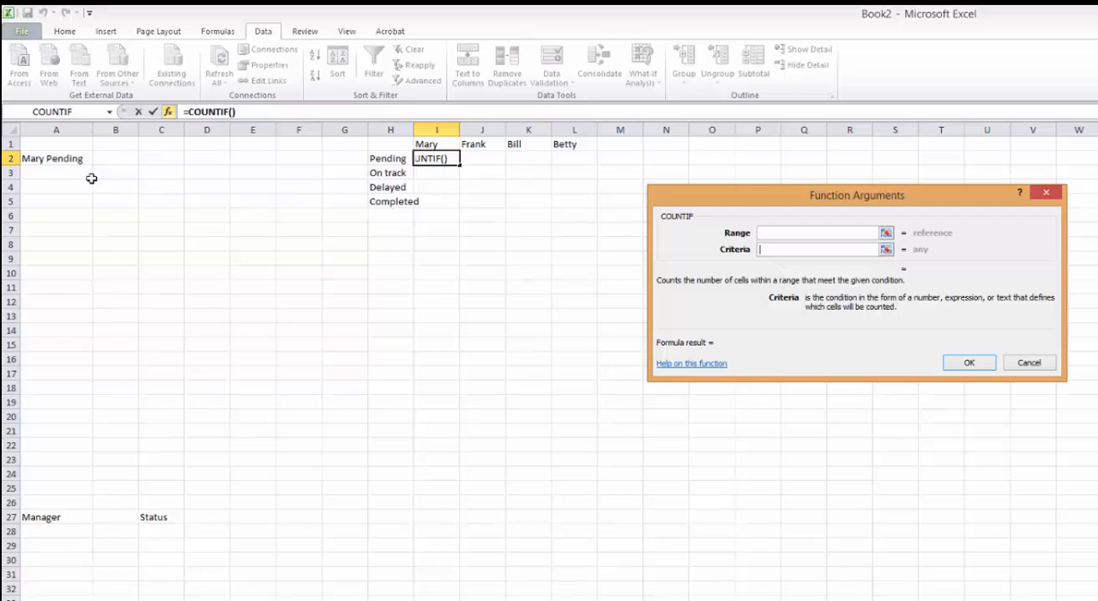
left_click(60, 159)
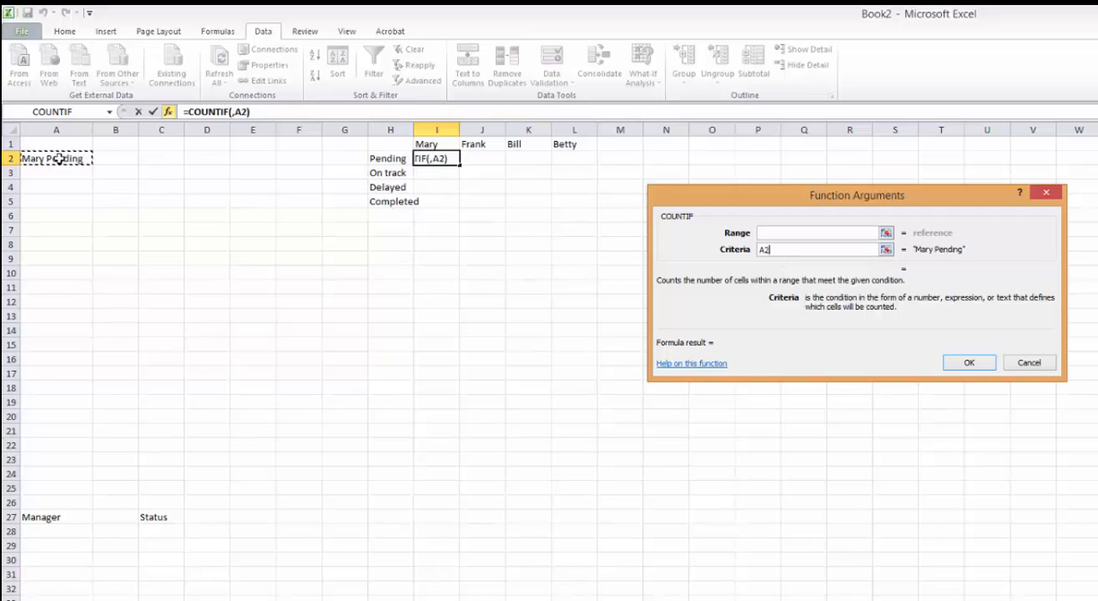
Set the COUNTIF range to the absolute reference 'HR Project'!$Q$2:$Q$20 and complete the function.
left_click(781, 232)
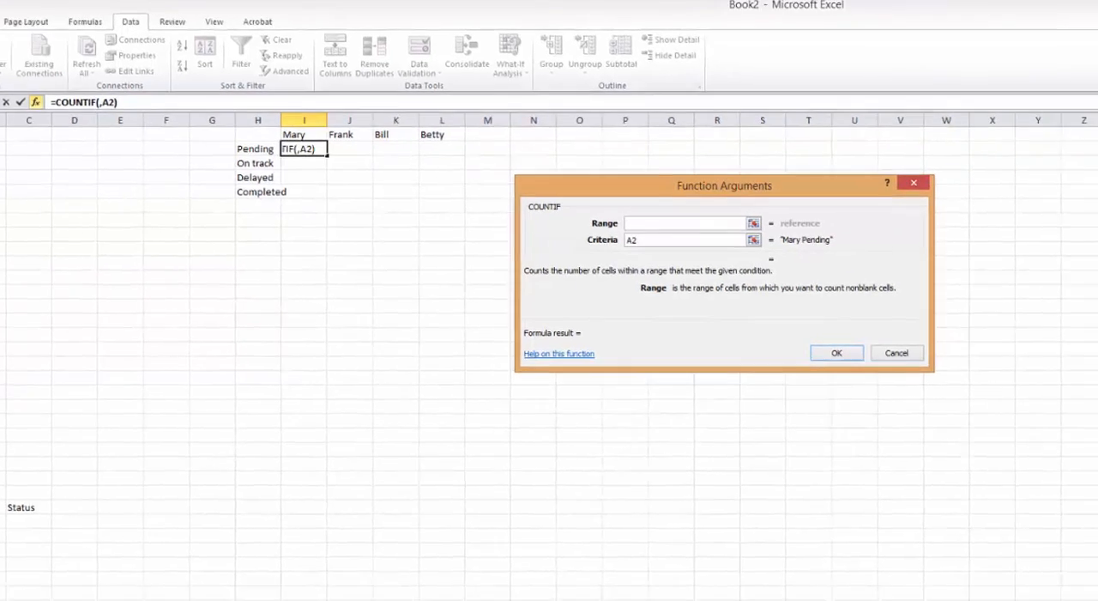
key("ctrl+Page_Up")
left_click_drag(892, 126, 907, 387)
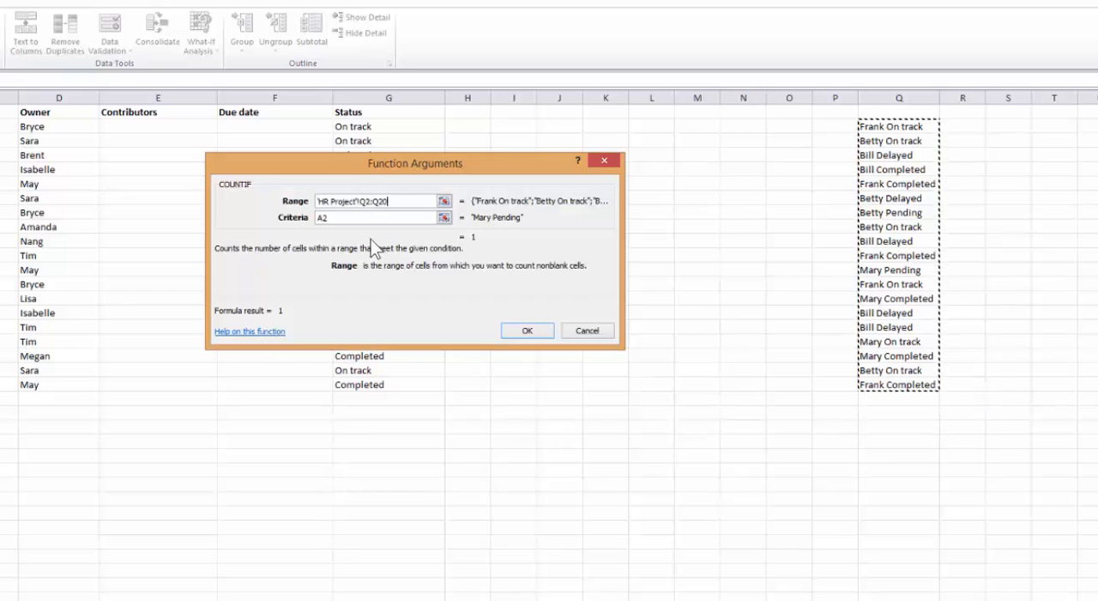
left_click(360, 200)
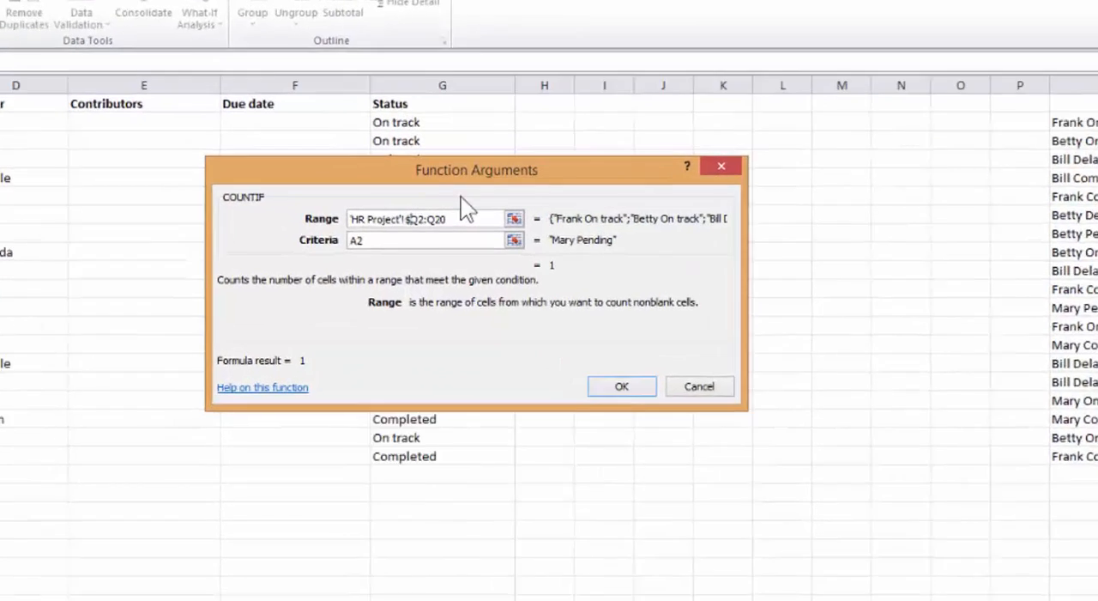
key("F4")
key("F4")
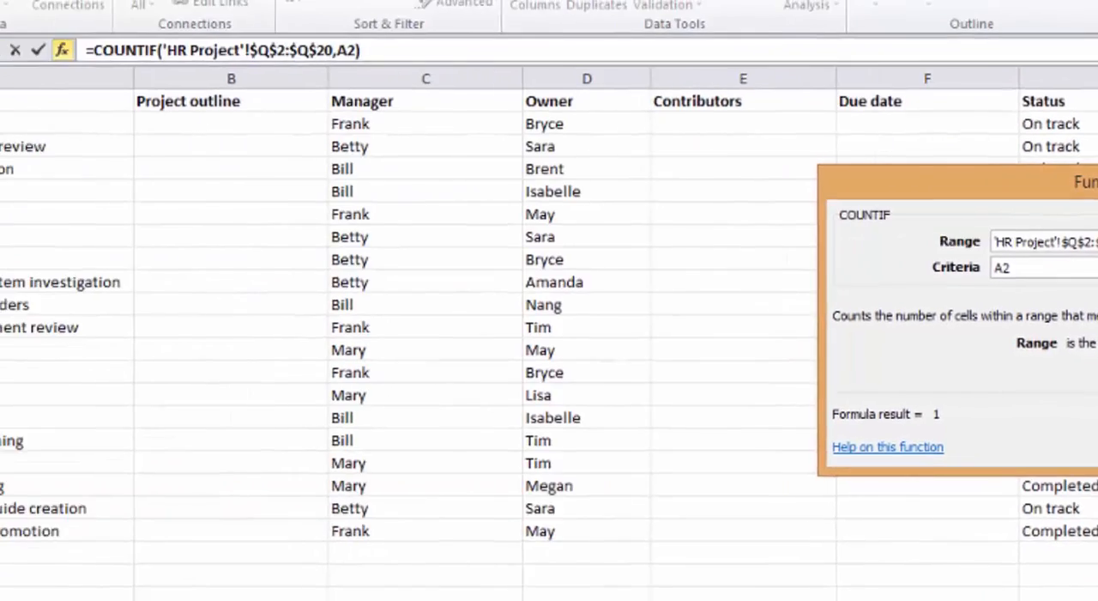
left_click(810, 498)
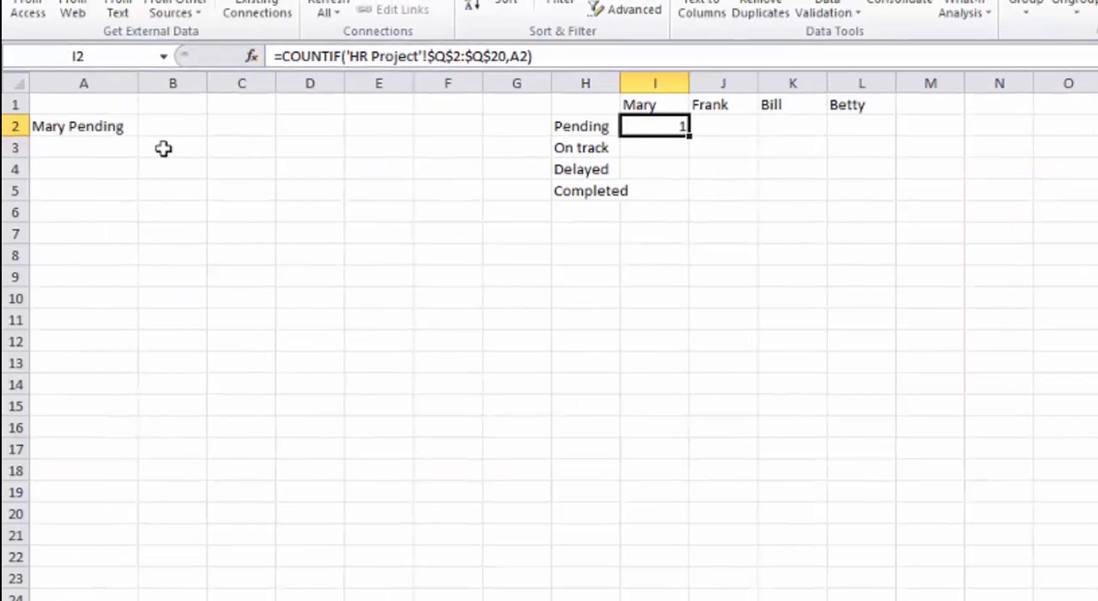
Try changing the A2 formula to =$I1&" "&H2 and filling it down to A5.
left_click(120, 126)
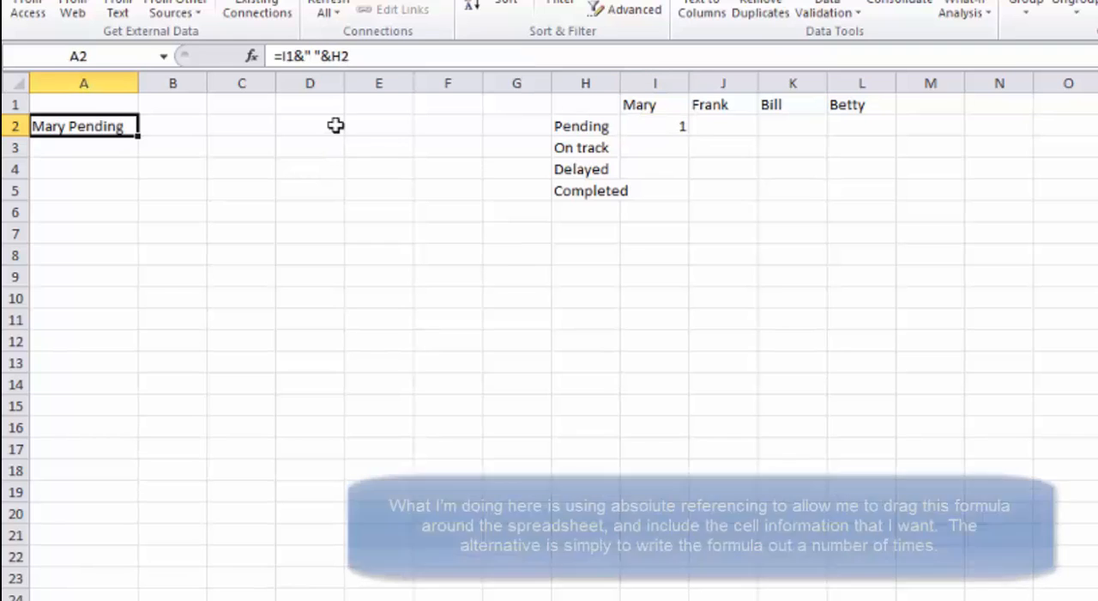
left_click(283, 55)
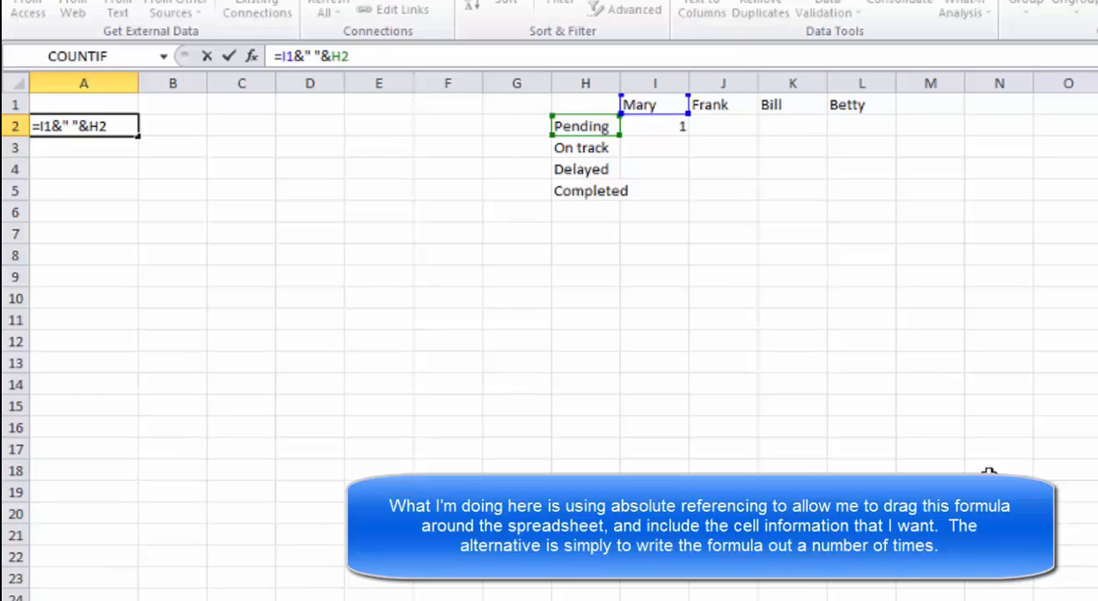
type("$")
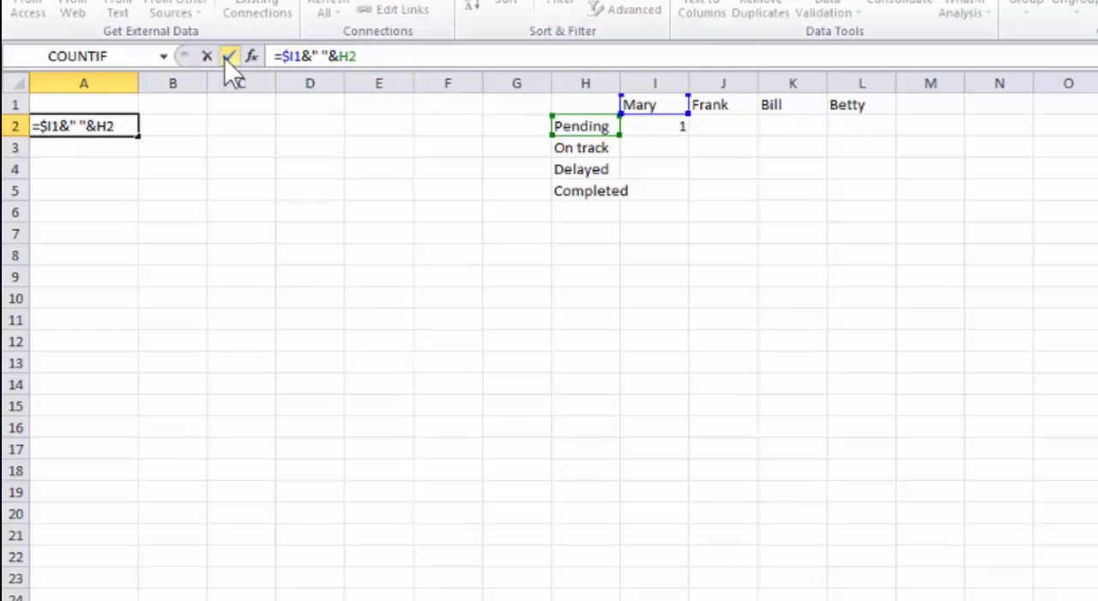
left_click(227, 57)
left_click(652, 124)
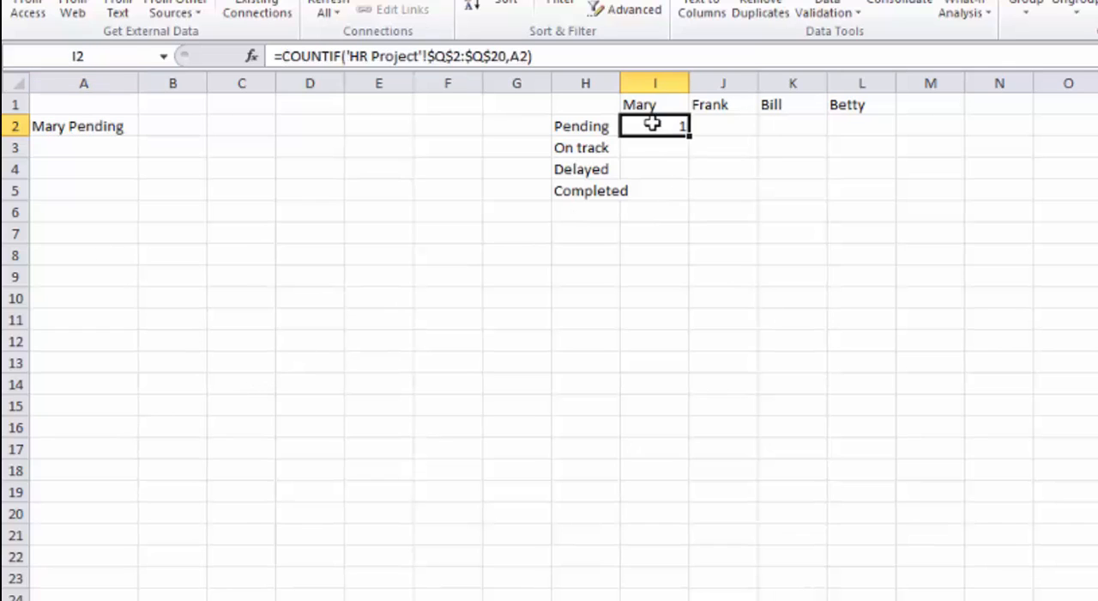
left_click(54, 126)
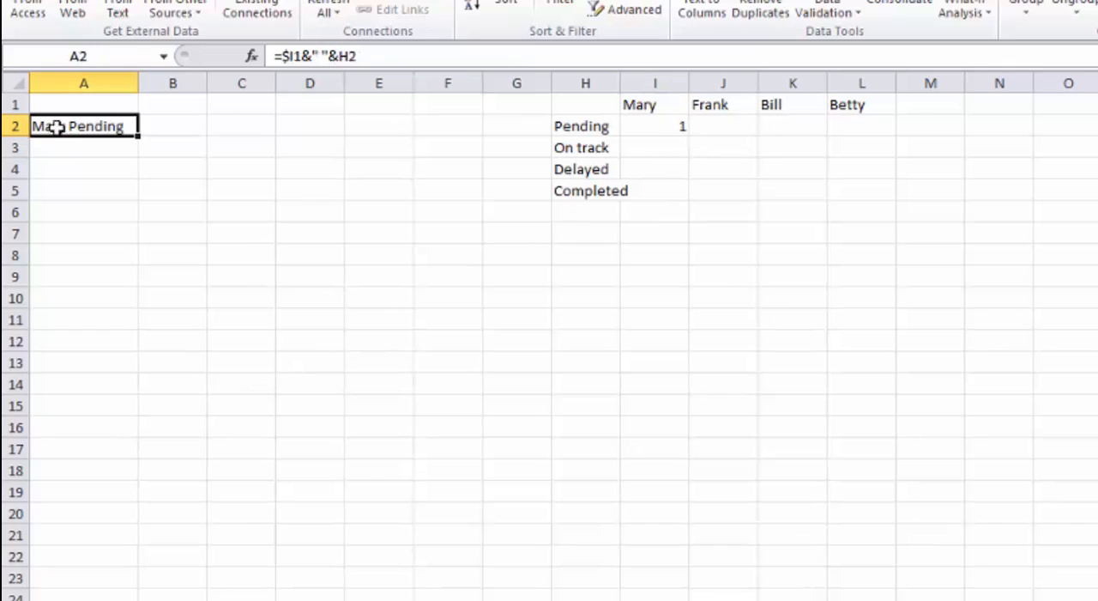
left_click_drag(137, 139, 138, 198)
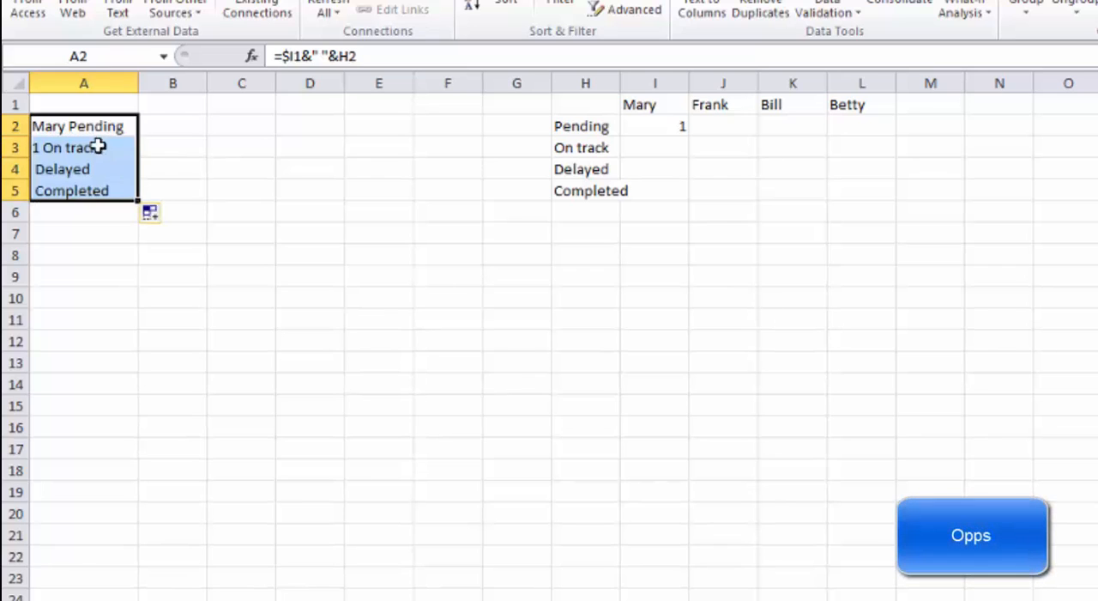
Change the A2 formula to =I$1&" "&H2 and fill it down to A5.
left_click(83, 124)
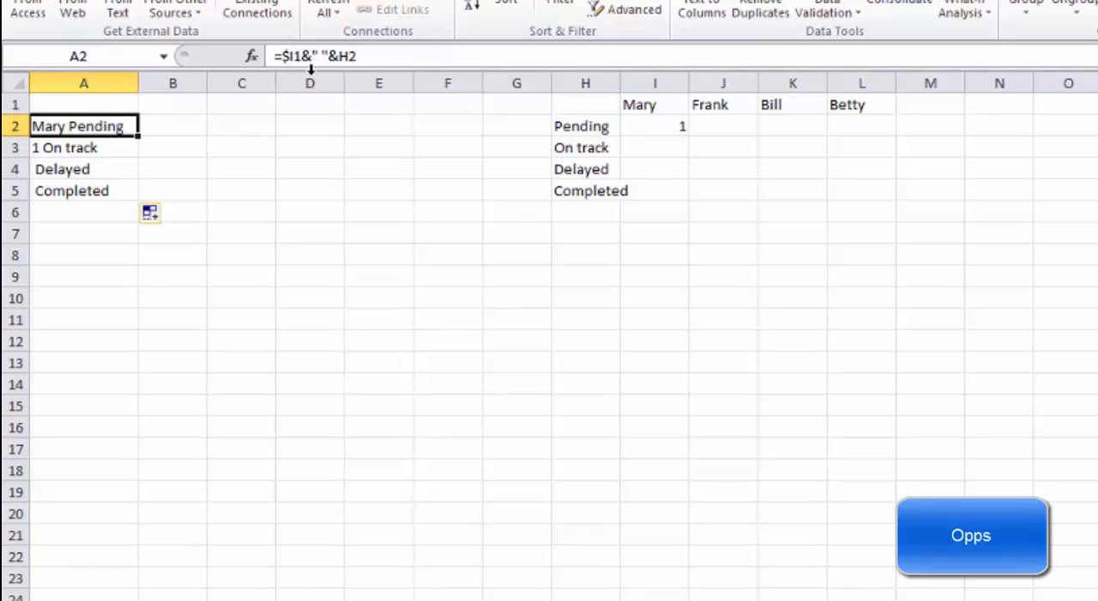
left_click(281, 56)
key("Delete")
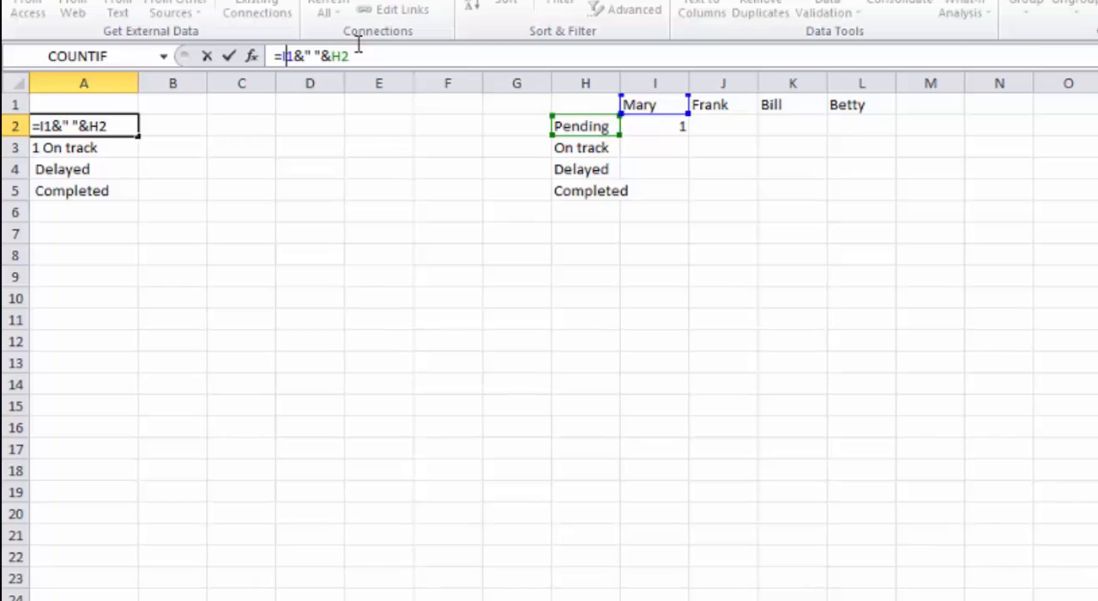
type("$")
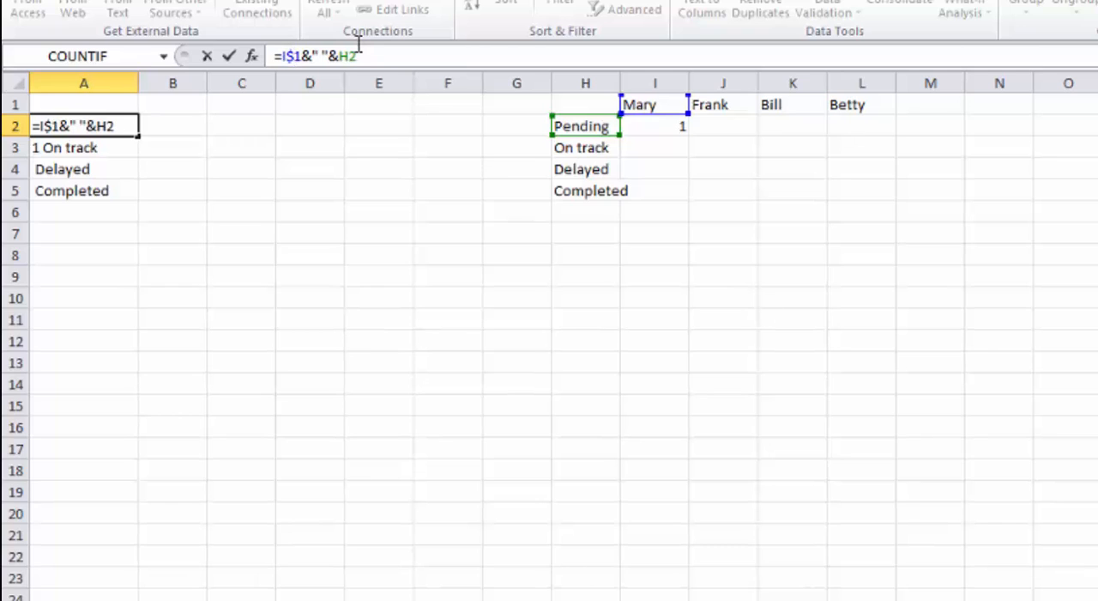
left_click(229, 56)
left_click_drag(137, 137, 141, 192)
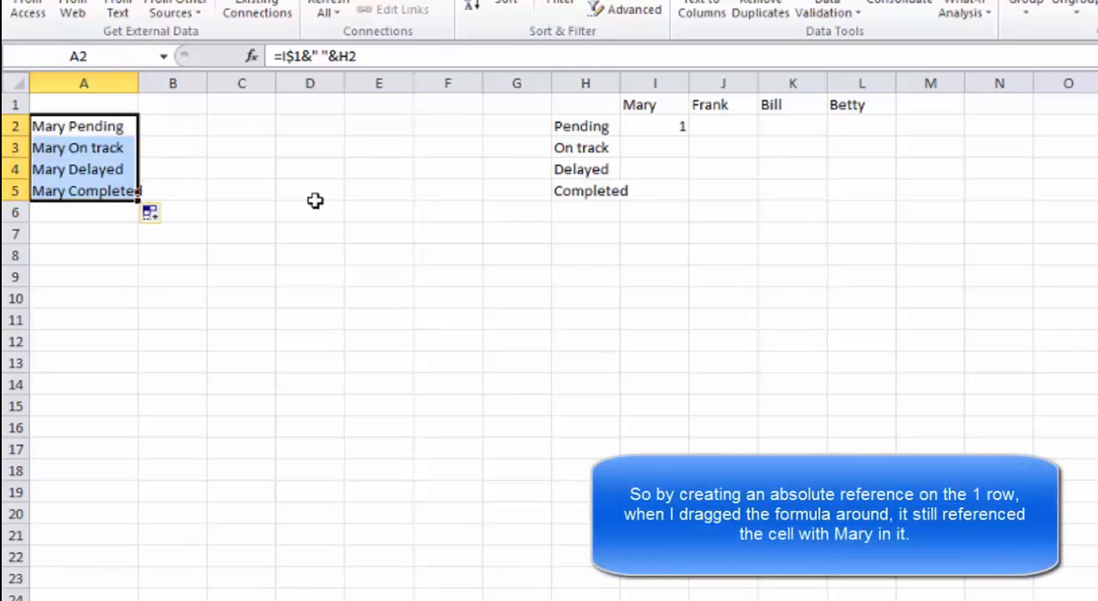
Fill the COUNTIF formula in I2 down to I5 and autofit column H to its status labels.
left_click(656, 132)
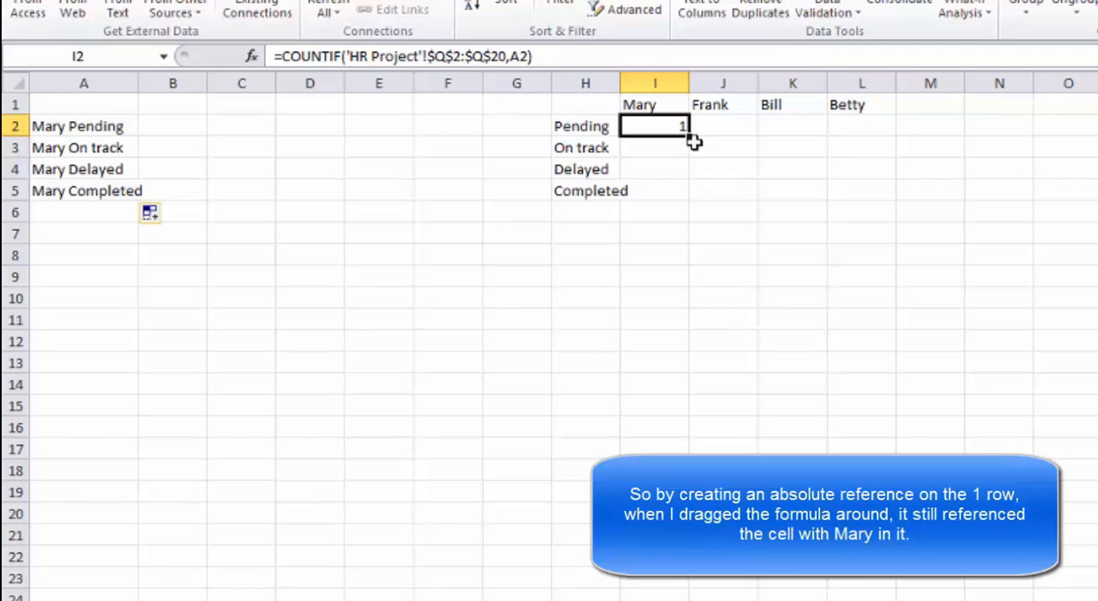
left_click_drag(692, 136, 693, 198)
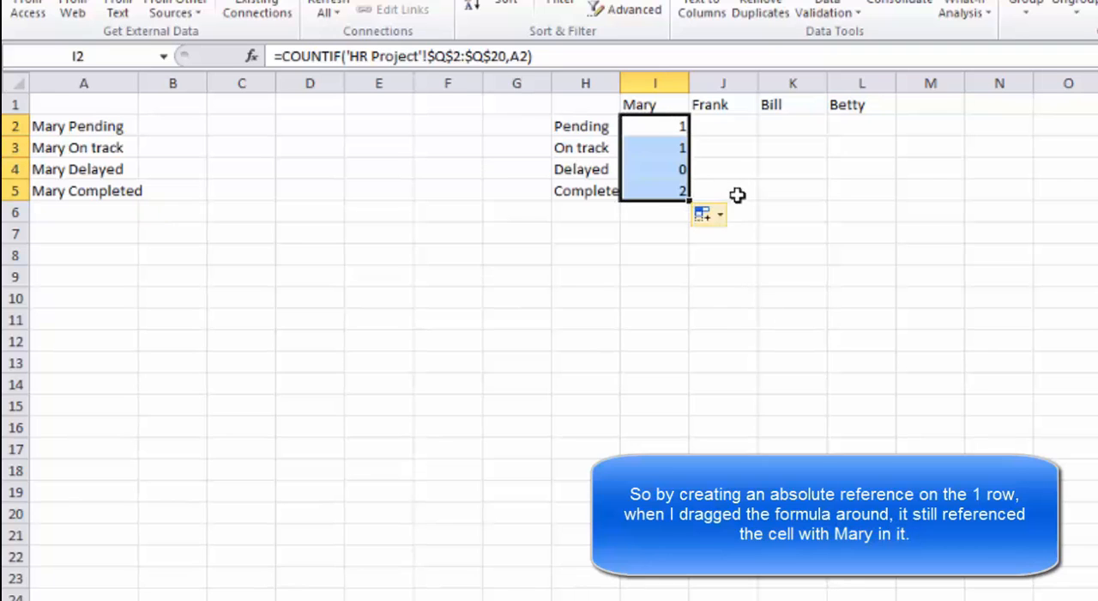
double_click(620, 82)
left_click(730, 322)
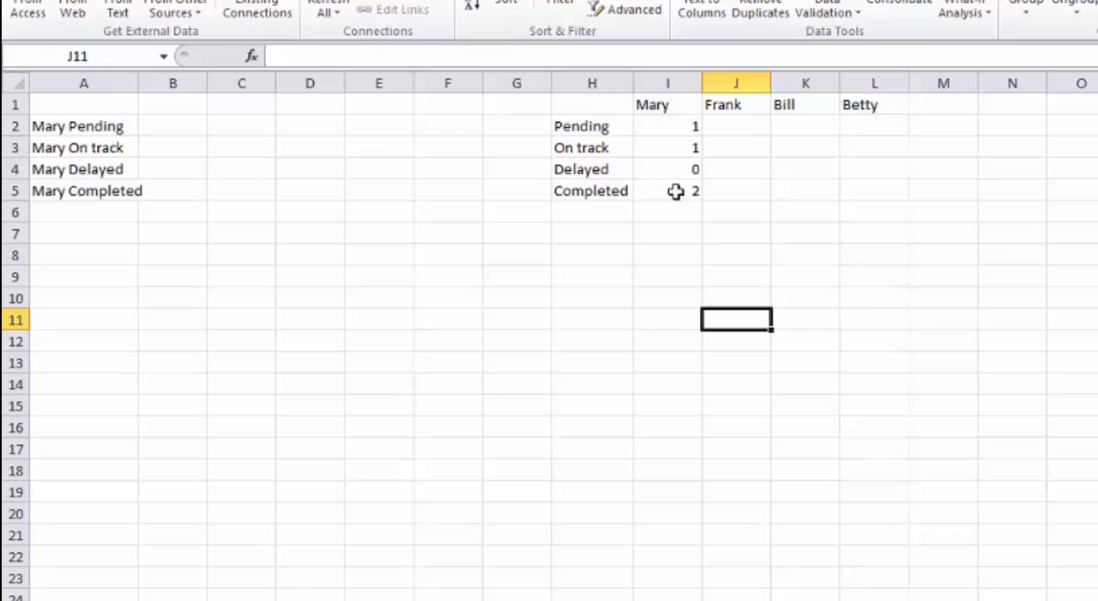
Change the A2 formula to =I$1&" "&$H2 and fill it across to D2.
left_click(118, 125)
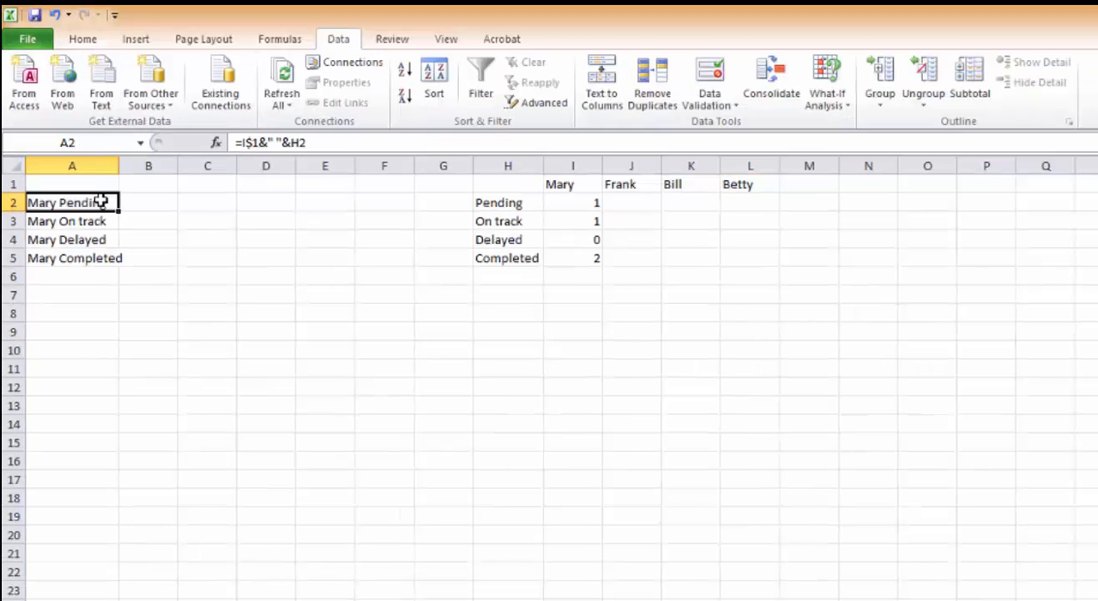
left_click(291, 142)
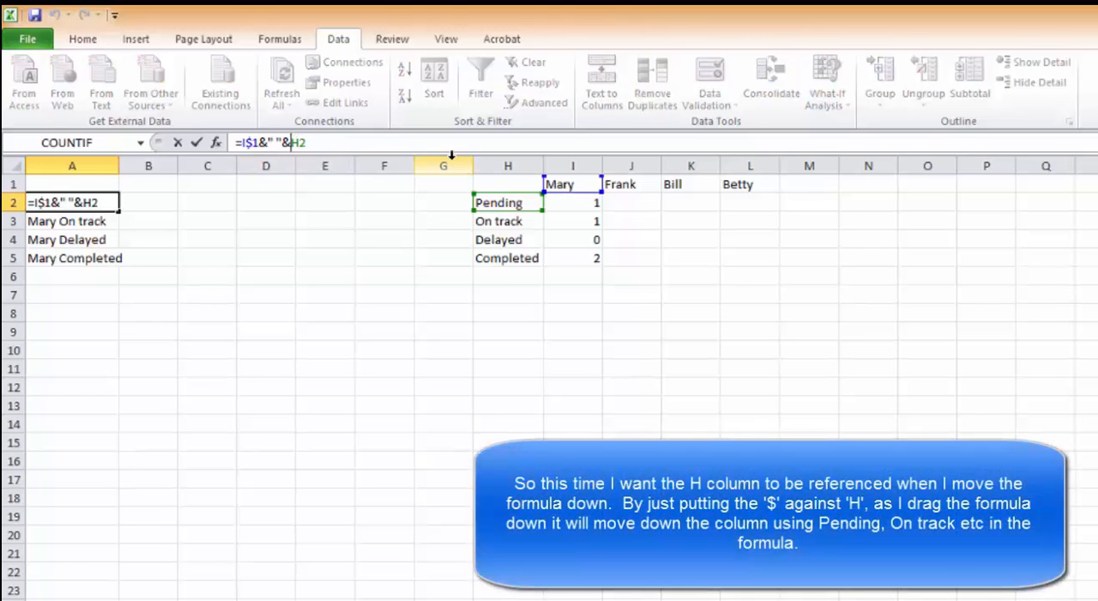
type("$")
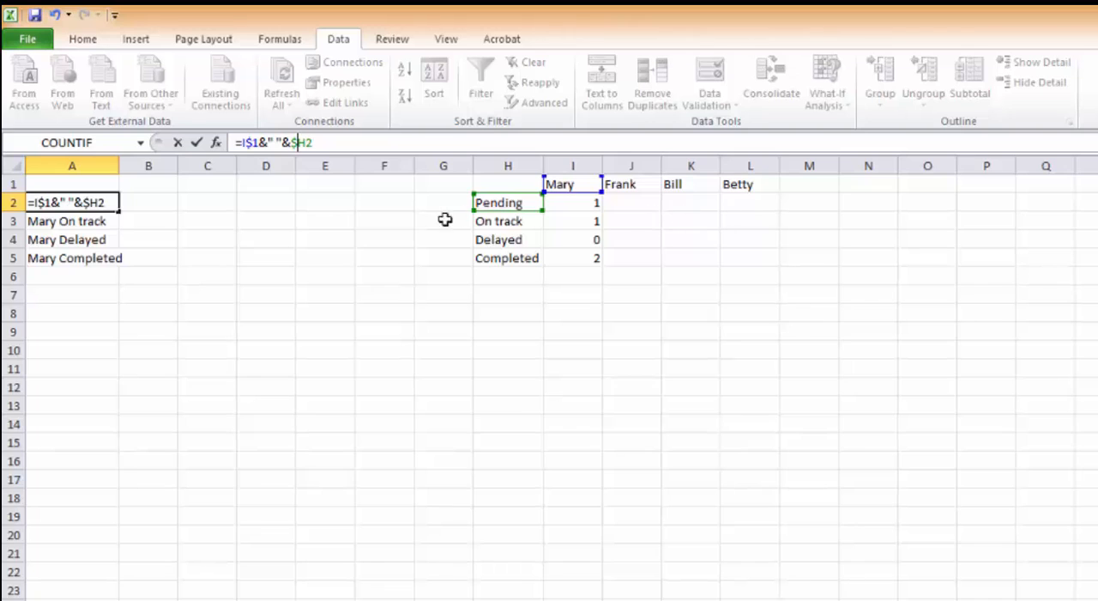
left_click(197, 142)
left_click_drag(143, 212, 291, 215)
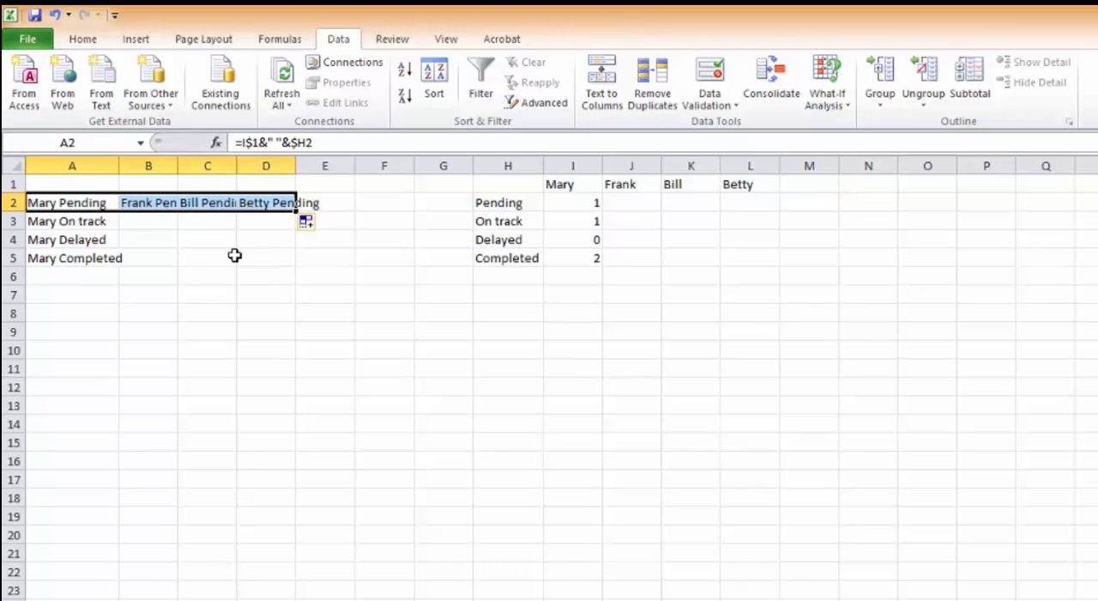
Autofit columns B to D and fill the formulas in A2:D2 down through row 5.
double_click(177, 165)
double_click(266, 171)
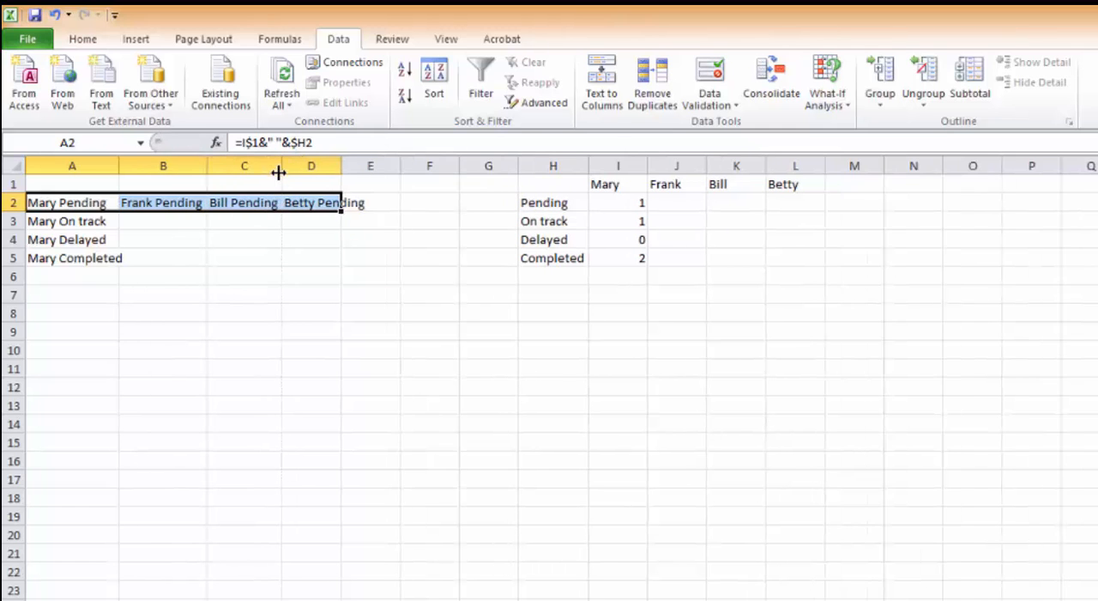
double_click(342, 168)
left_click(101, 201)
left_click_drag(101, 201, 372, 256)
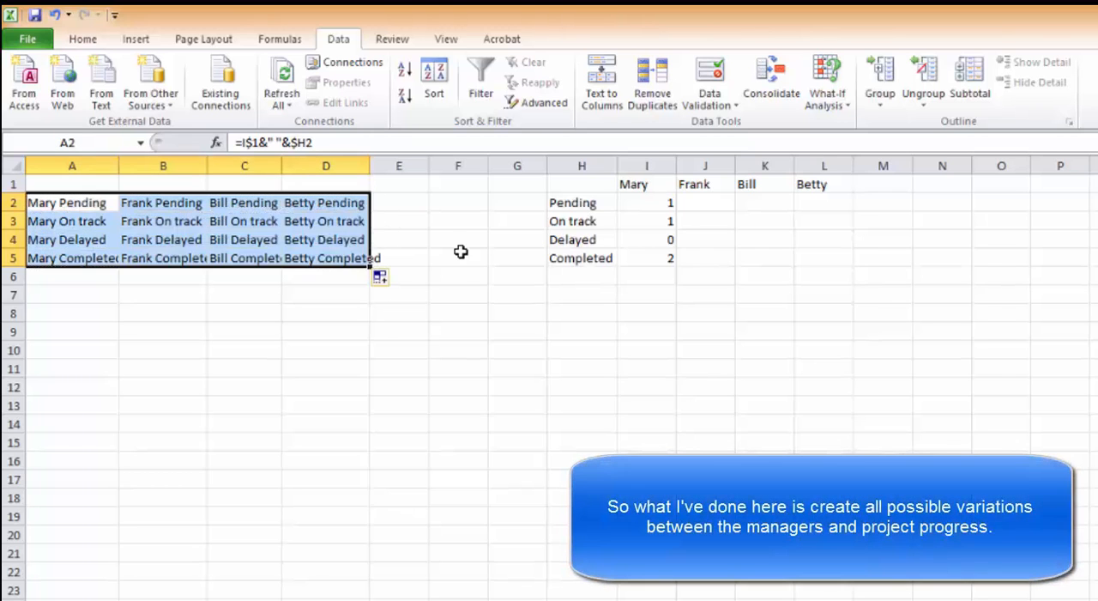
left_click(458, 355)
Copy the COUNTIF formula in I2 across to L2 and down to row 5 to fill I2:L5.
left_click(639, 200)
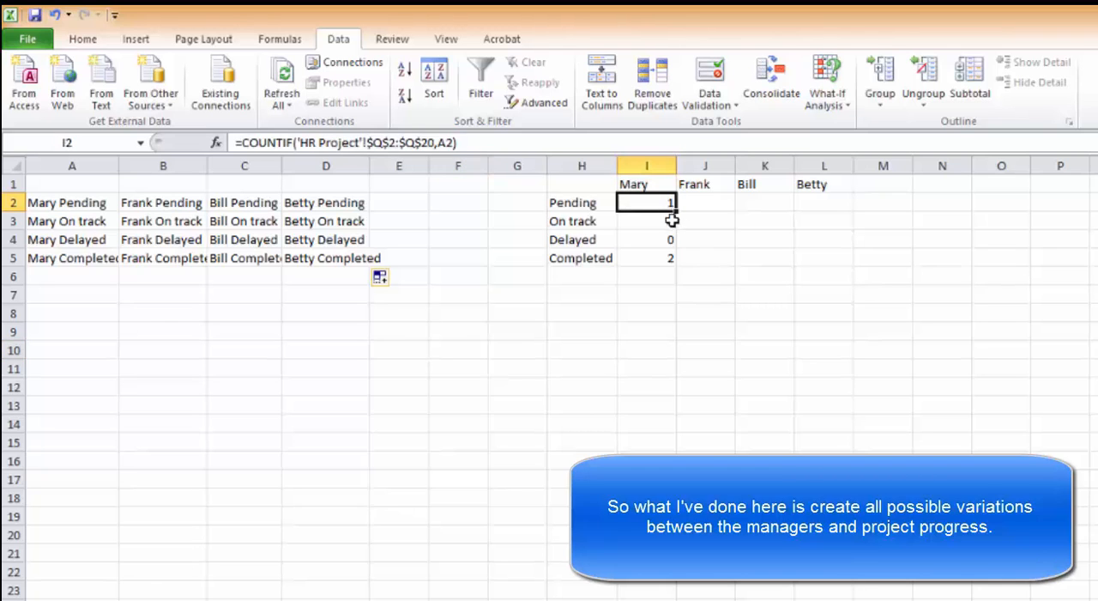
left_click_drag(675, 212, 852, 229)
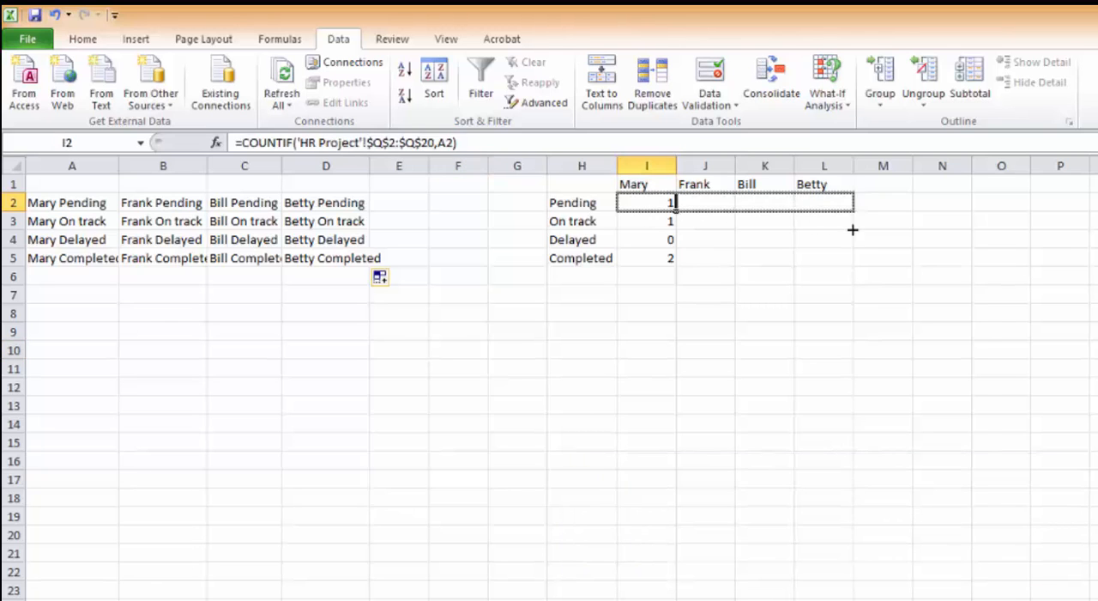
left_click_drag(850, 274, 844, 270)
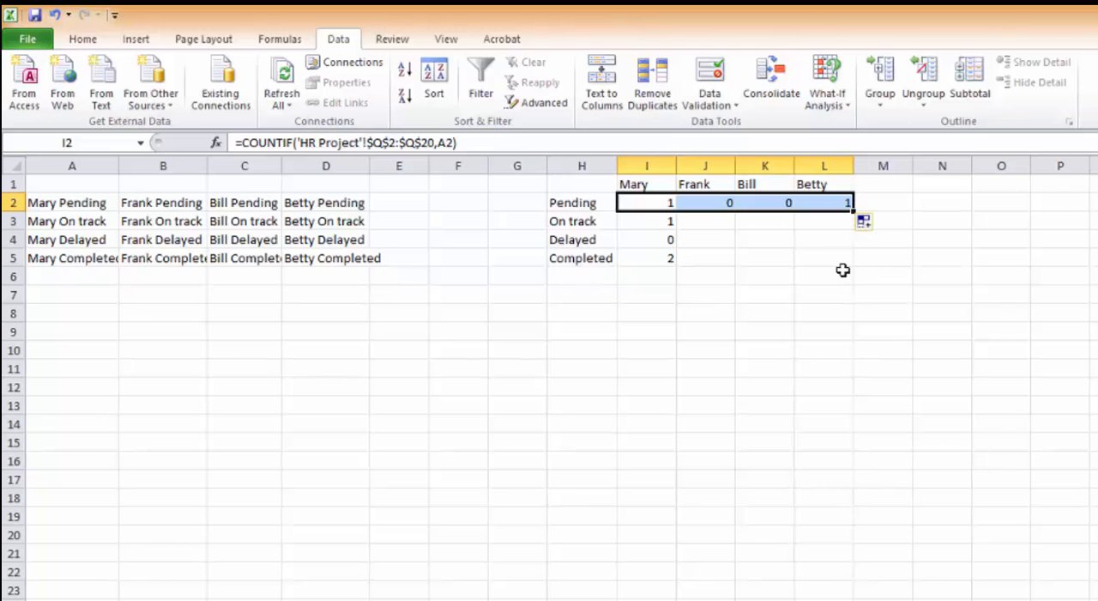
left_click_drag(852, 211, 849, 265)
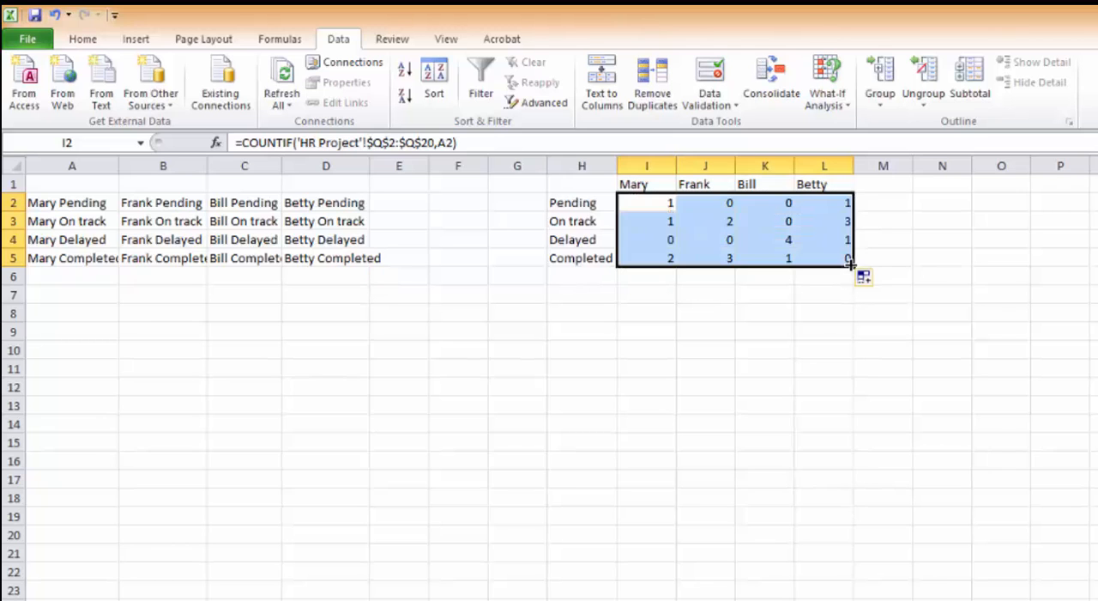
left_click(761, 402)
Hide helper columns A to G so that the sheet starts at the status table in column H.
left_click_drag(547, 163, 471, 161)
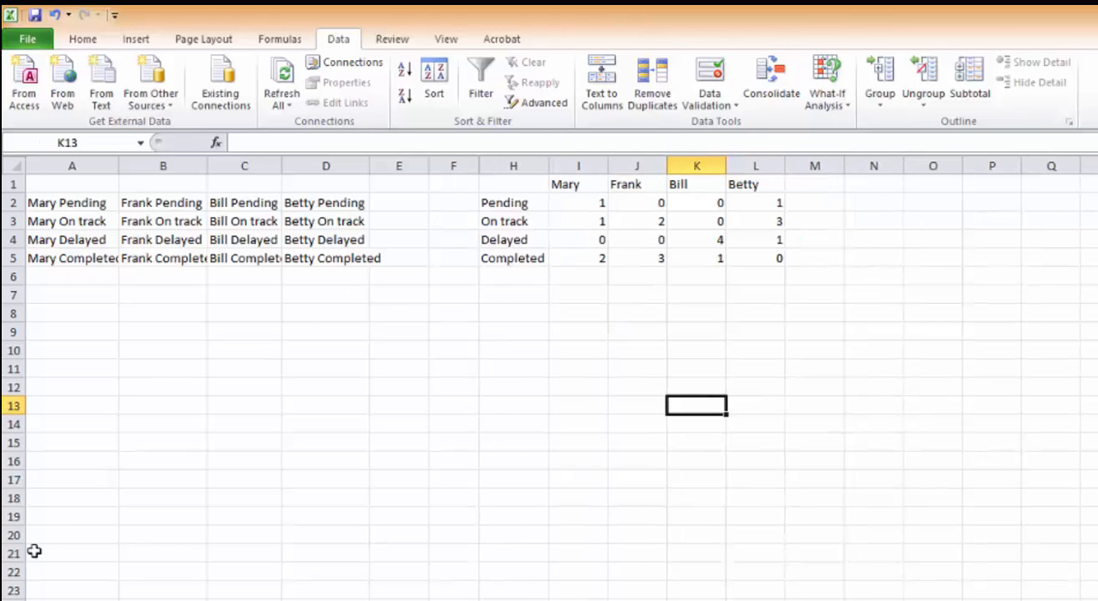
left_click_drag(72, 600, 245, 600)
key("Delete")
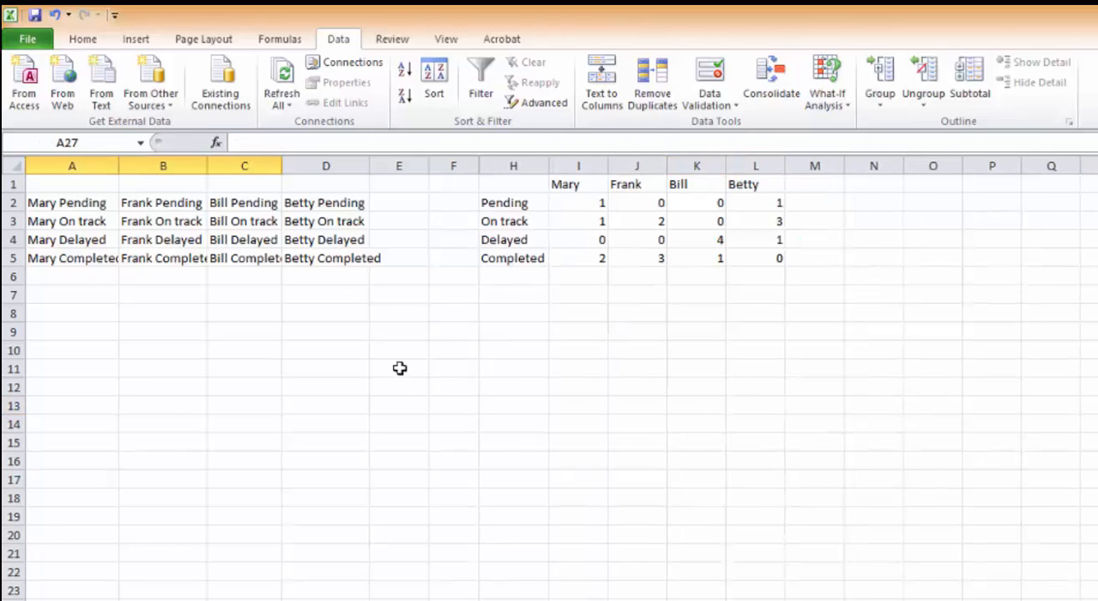
left_click_drag(482, 164, 15, 164)
left_click(434, 401)
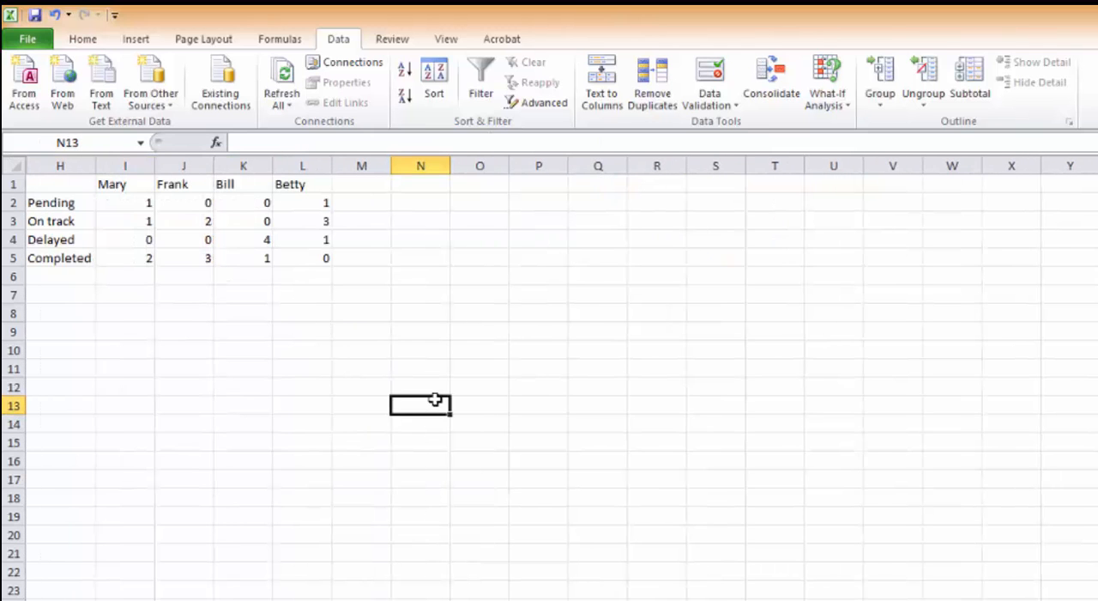
Make the status labels in column H and the manager names in I1:L1 bold.
left_click_drag(68, 241, 71, 255)
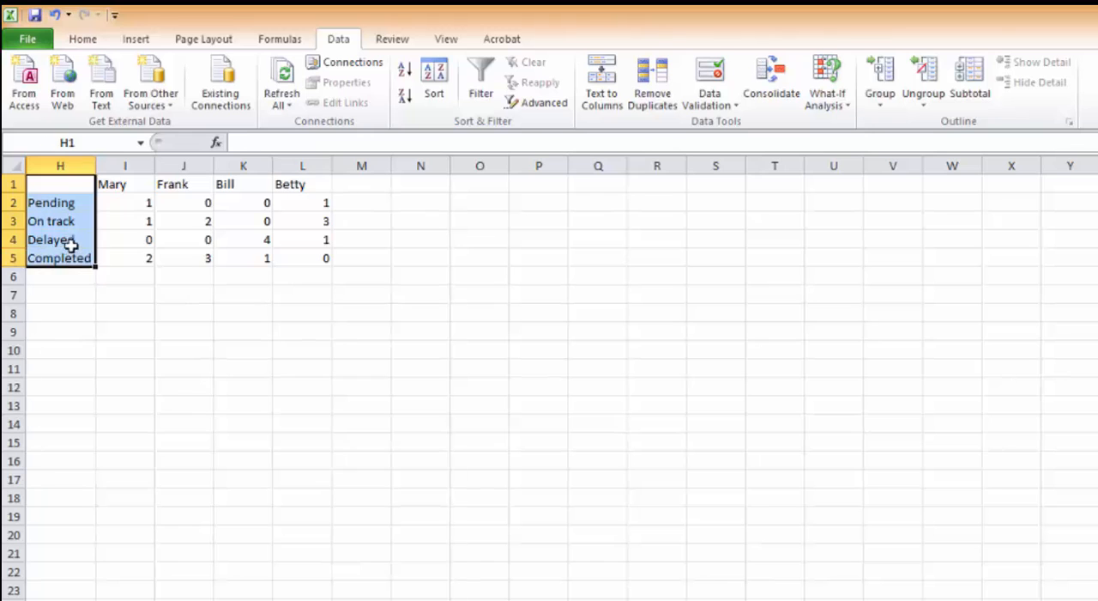
left_click(82, 39)
left_click(156, 95)
left_click_drag(105, 182, 315, 183)
left_click(156, 95)
left_click(381, 408)
Insert a 2-D clustered column chart from H1:L5, then place it beside the table and enlarge it.
left_click_drag(51, 184, 319, 258)
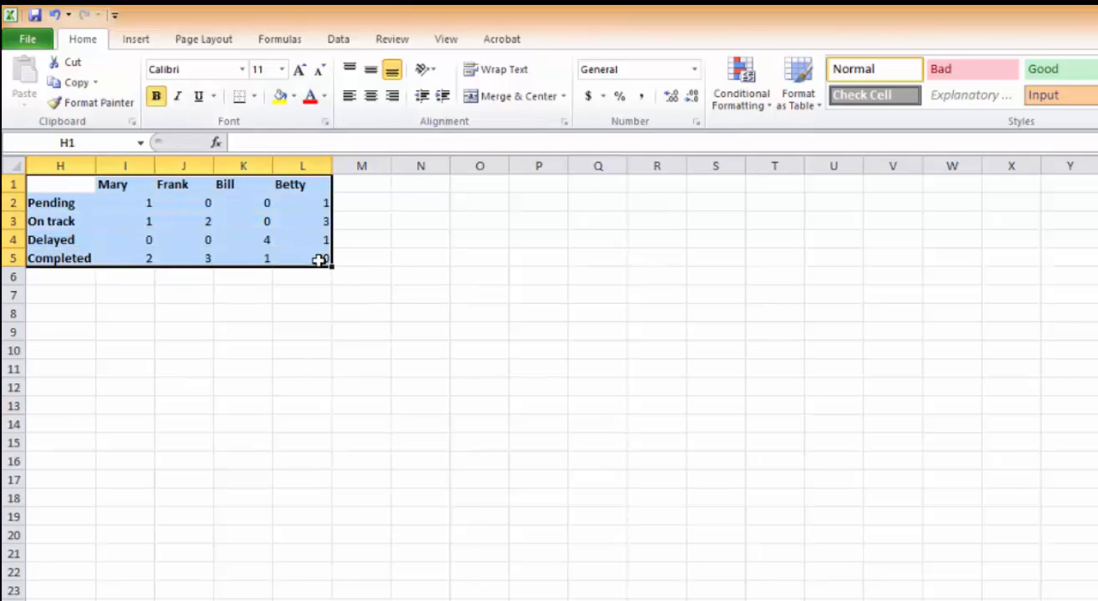
left_click(278, 40)
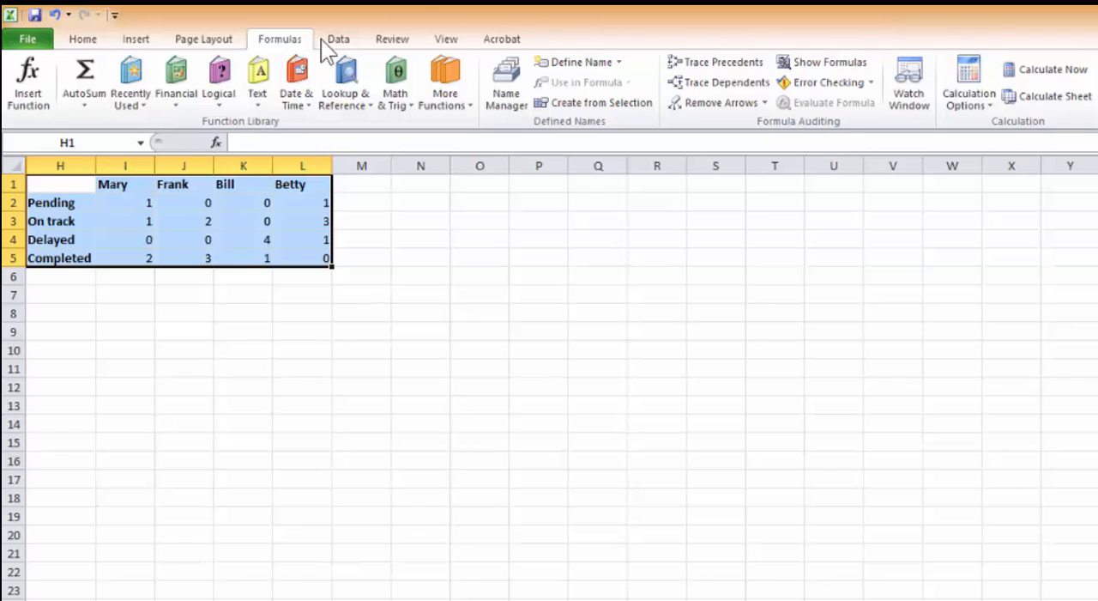
left_click(138, 40)
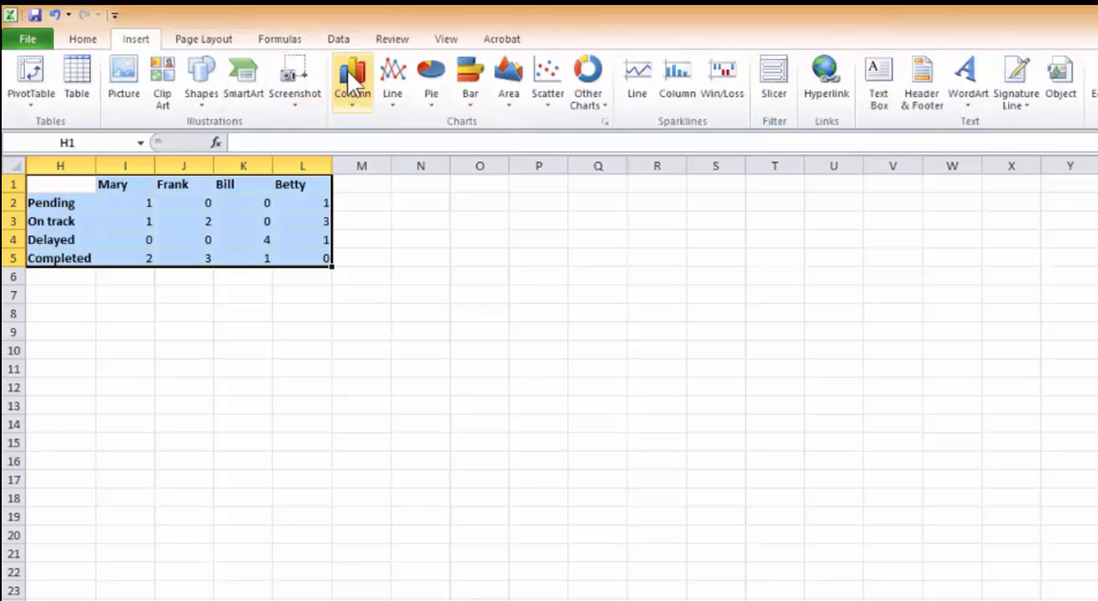
left_click(353, 82)
left_click(358, 156)
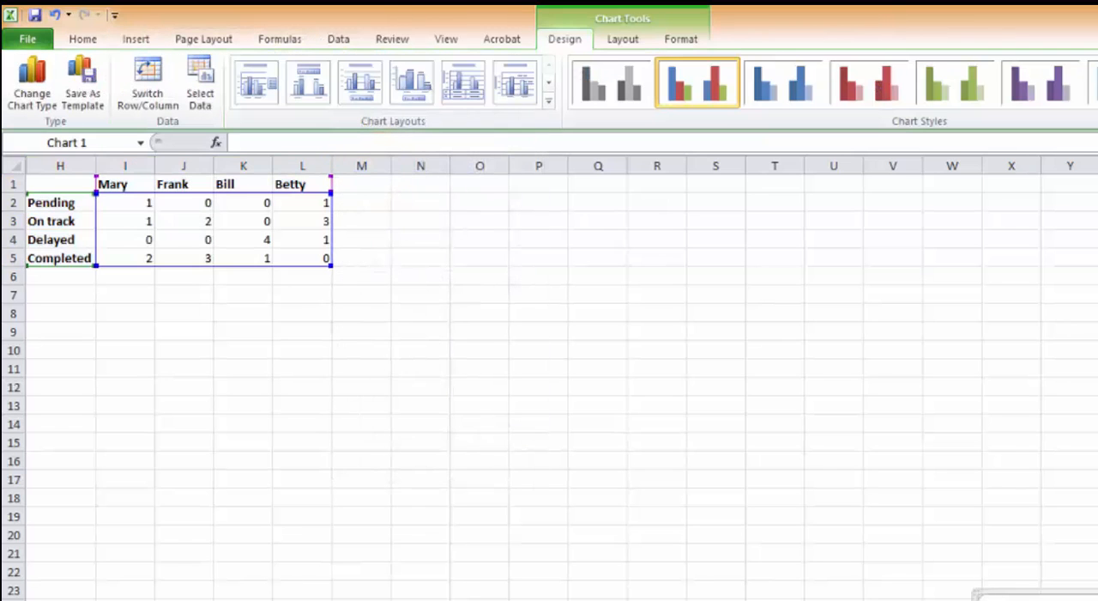
left_click_drag(1089, 592, 669, 191)
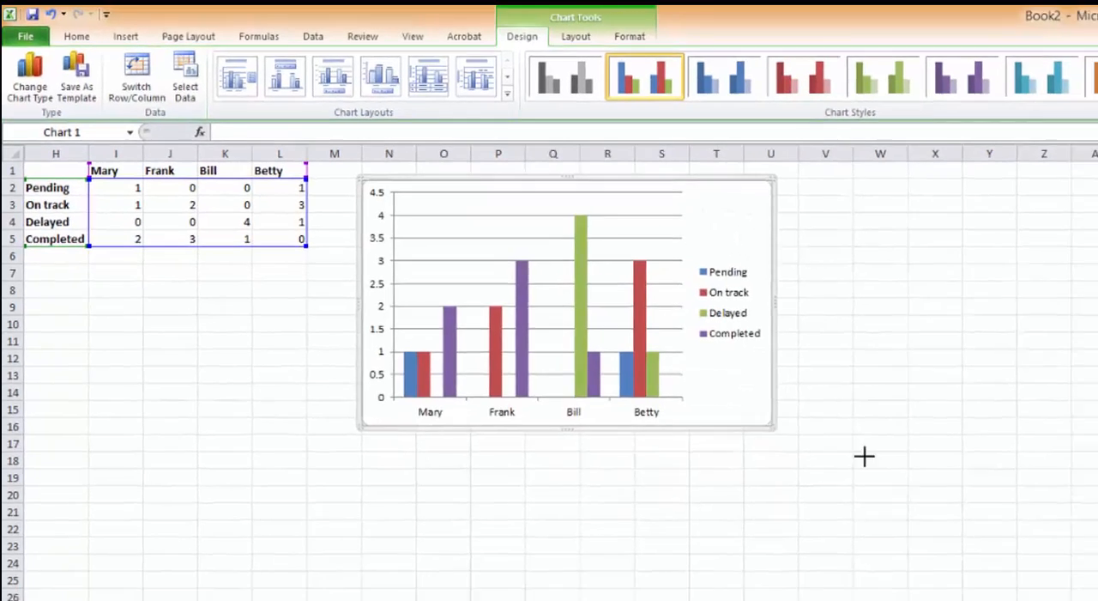
left_click_drag(864, 456, 1097, 530)
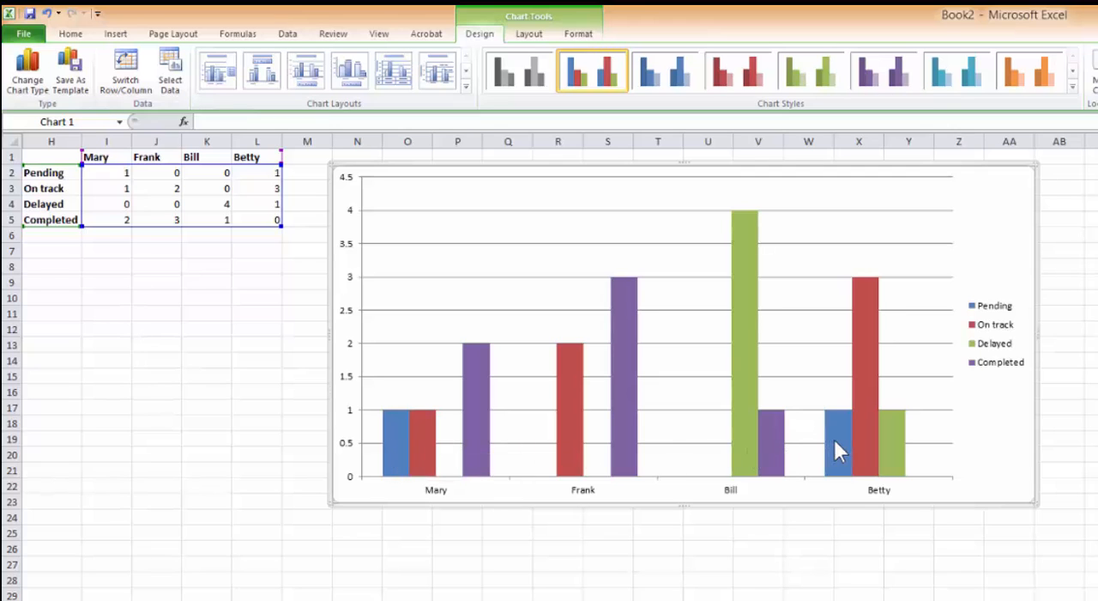
Examine the chart's bars for each manager's pending, on track, delayed and completed projects.
mouse_move(834, 439)
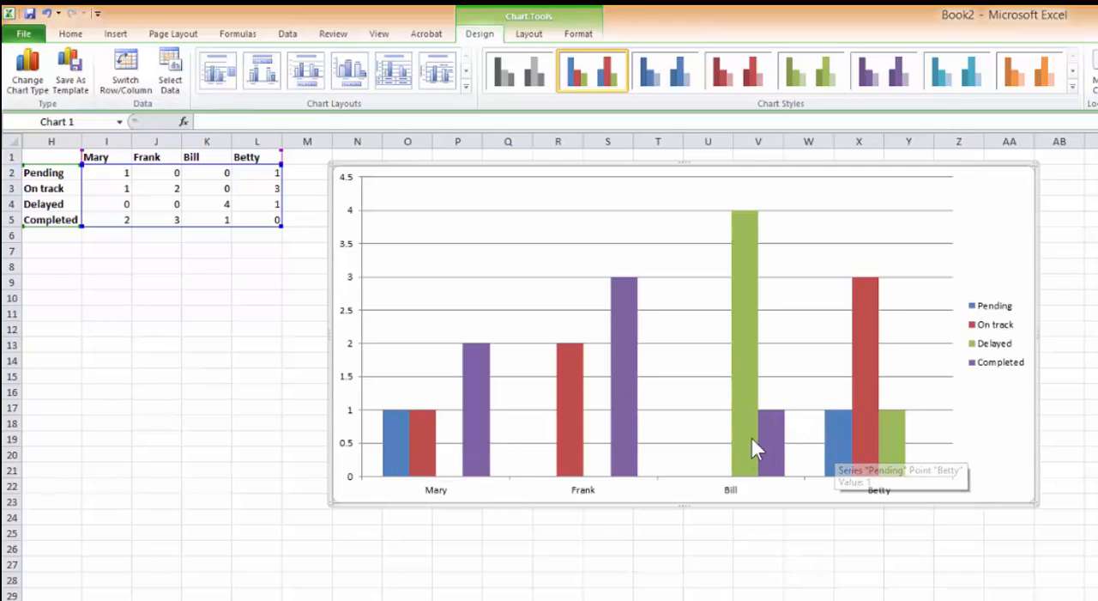
mouse_move(748, 222)
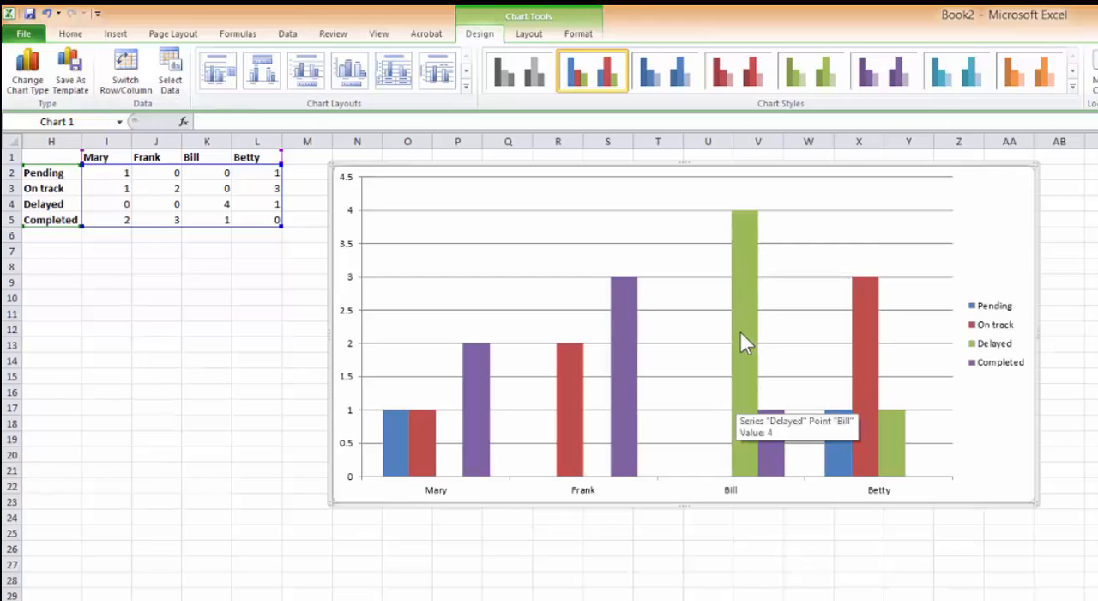
mouse_move(471, 406)
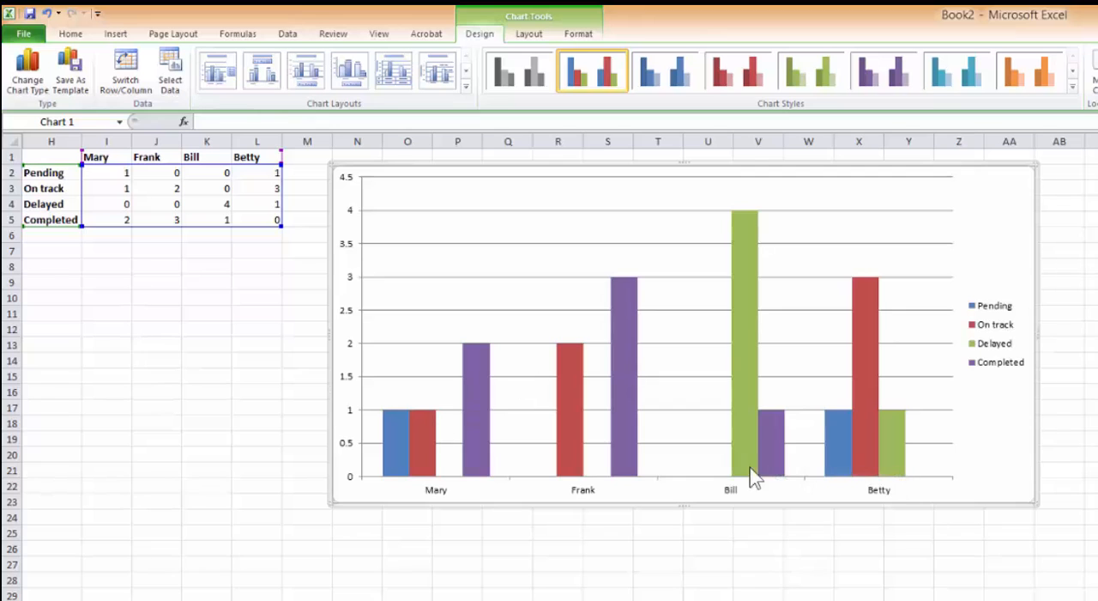
mouse_move(758, 442)
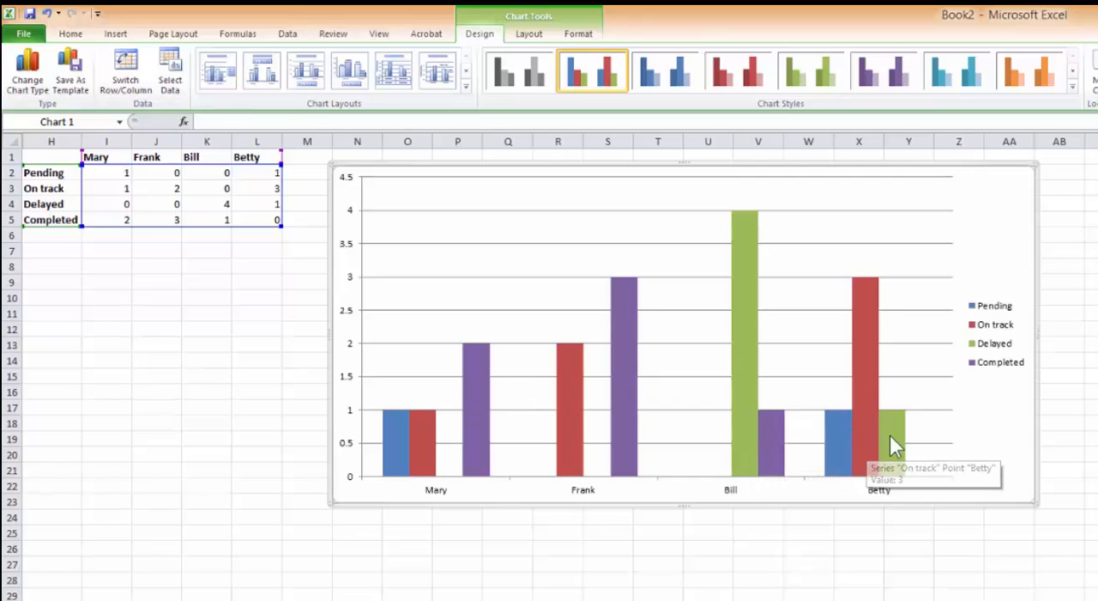
mouse_move(887, 435)
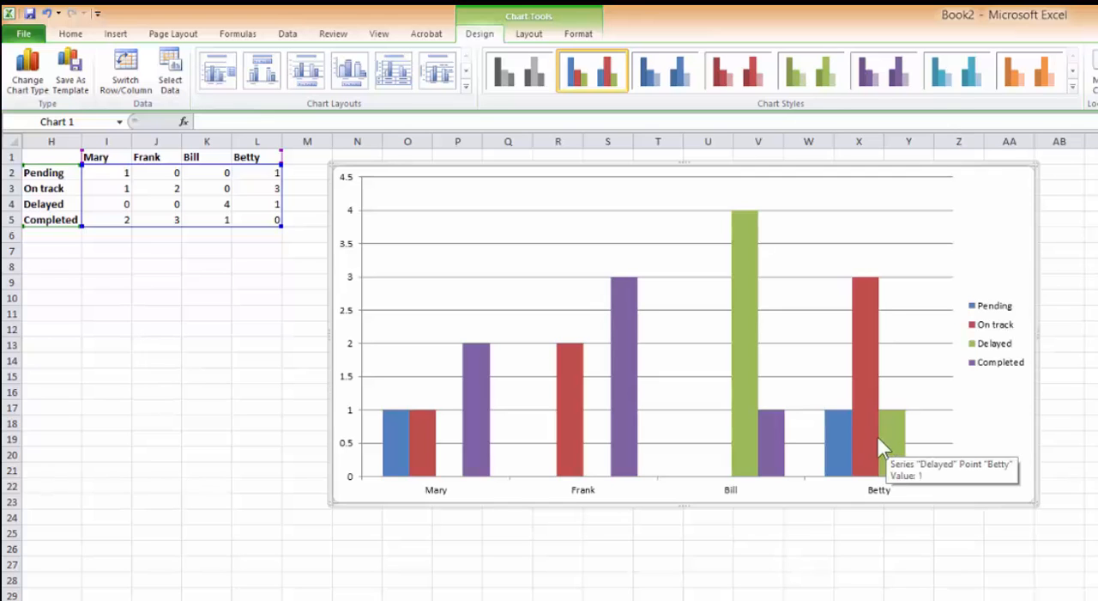
left_click(1073, 577)
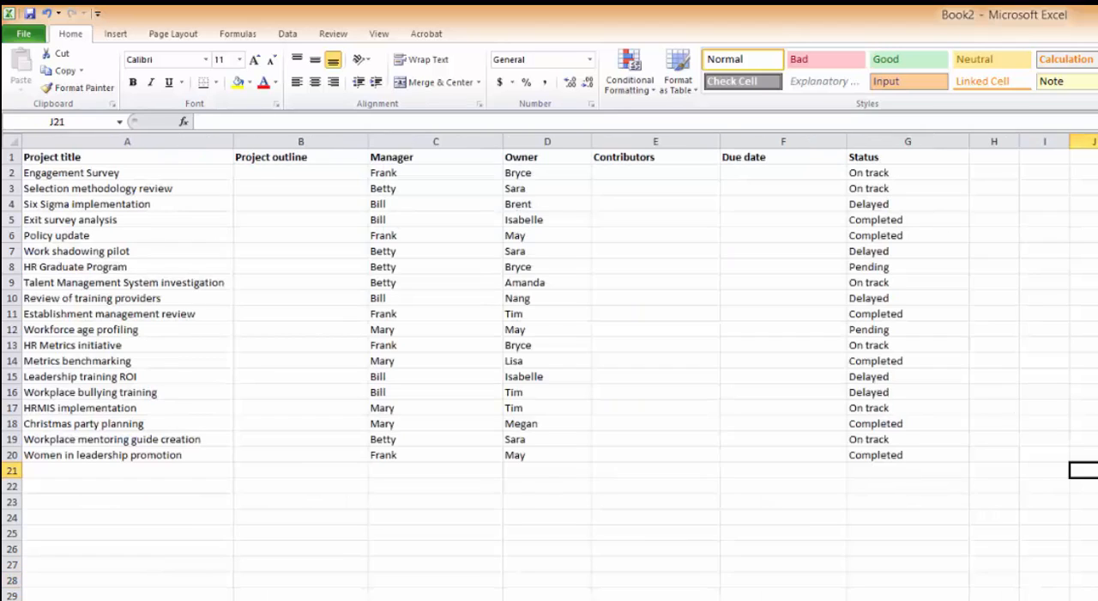
Review the HR Project sheet's owner and contributor columns, the sheet of dropdown lists, and the status report chart.
left_click(784, 598)
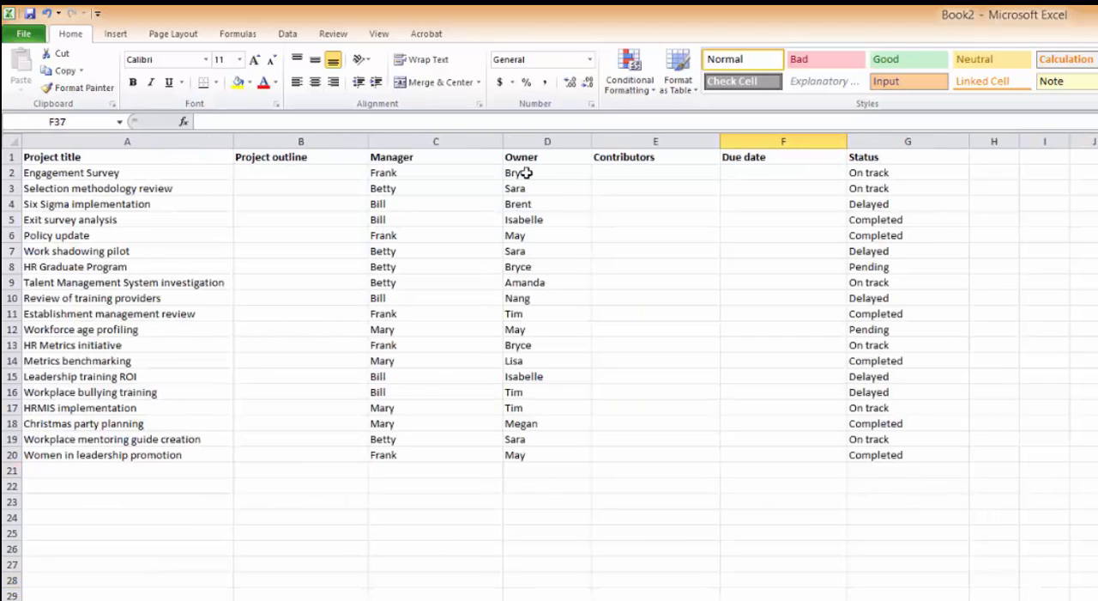
left_click(579, 173)
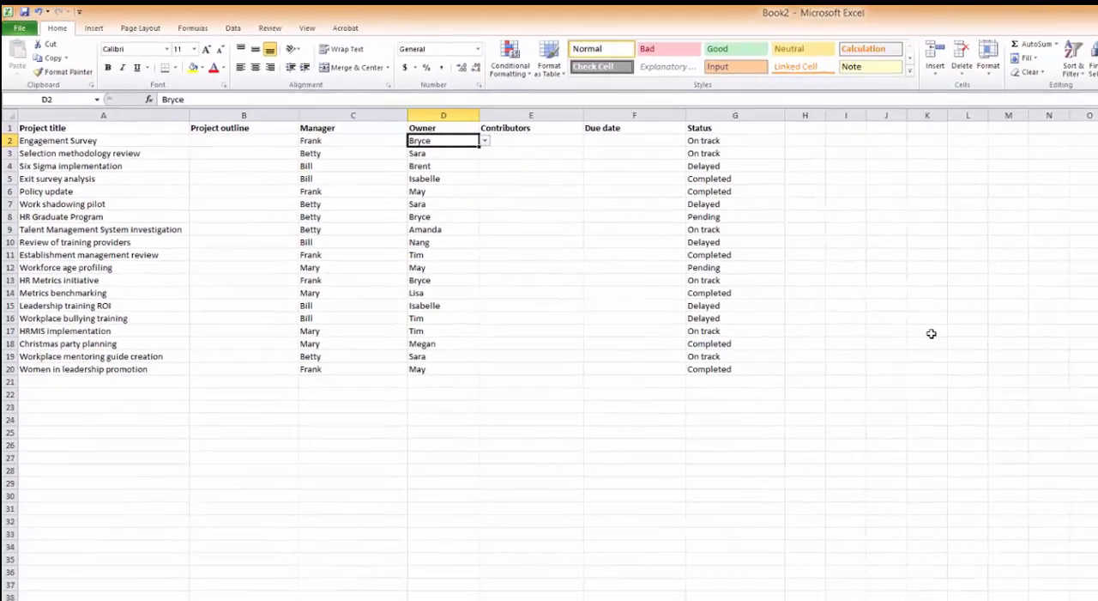
left_click_drag(970, 95, 913, 90)
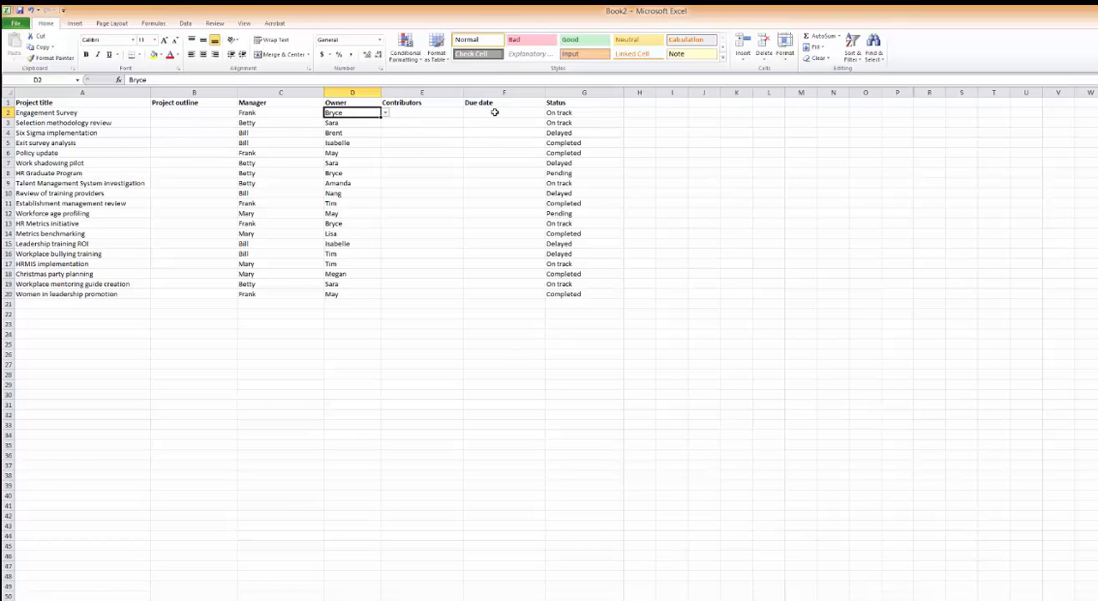
left_click(421, 113)
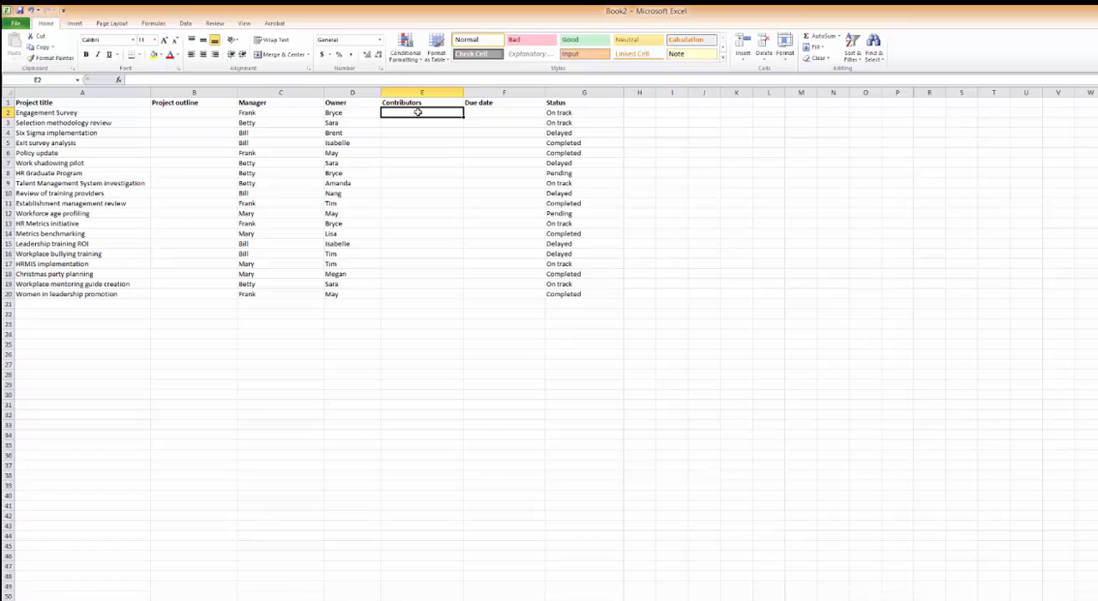
left_click(435, 175)
left_click(392, 487)
key("ctrl+Page_Down")
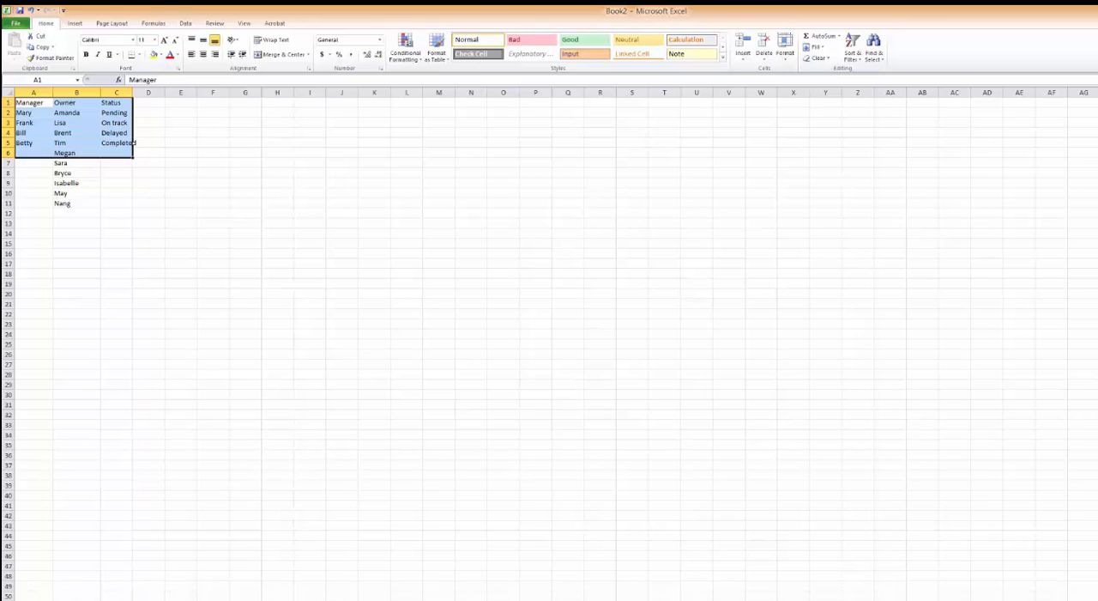
key("ctrl+Page_Down")
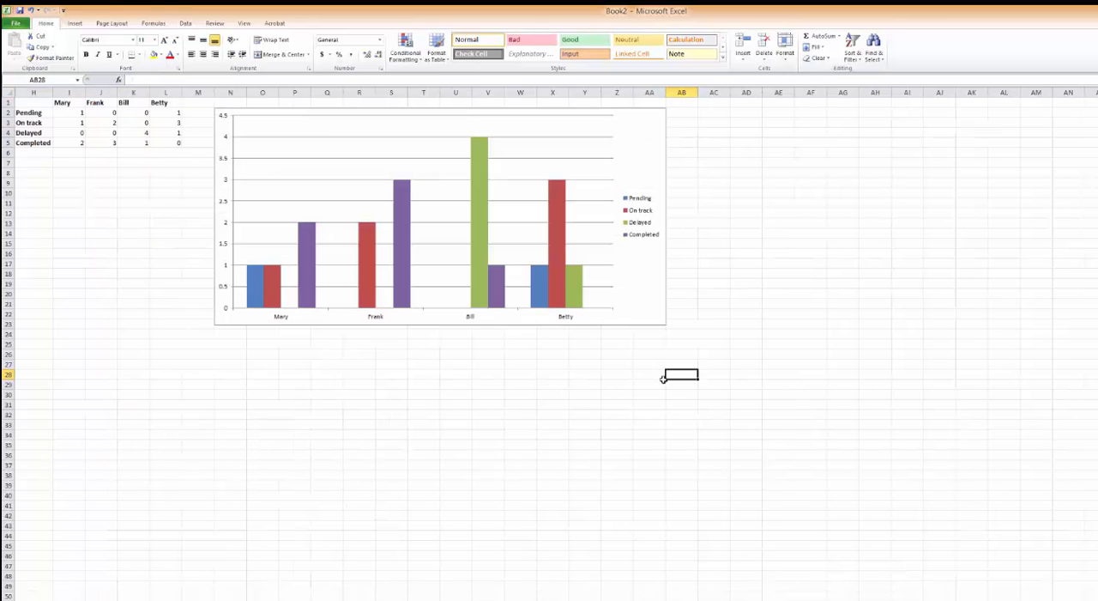